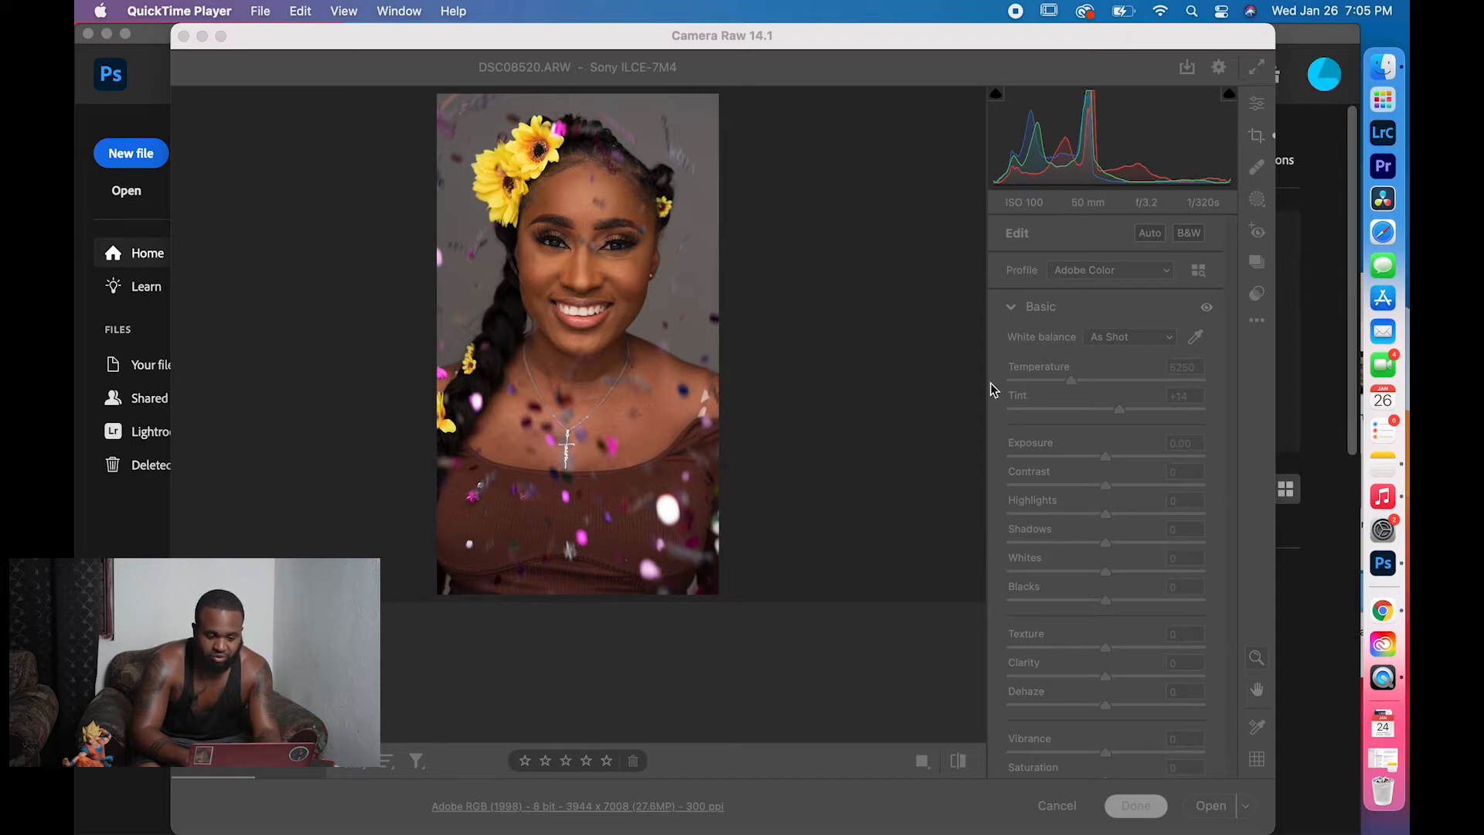
Apply the Camera Matching PT profile to the raw portrait from the profile browser
{"action": "left_click", "coordinate": [940, 411]}
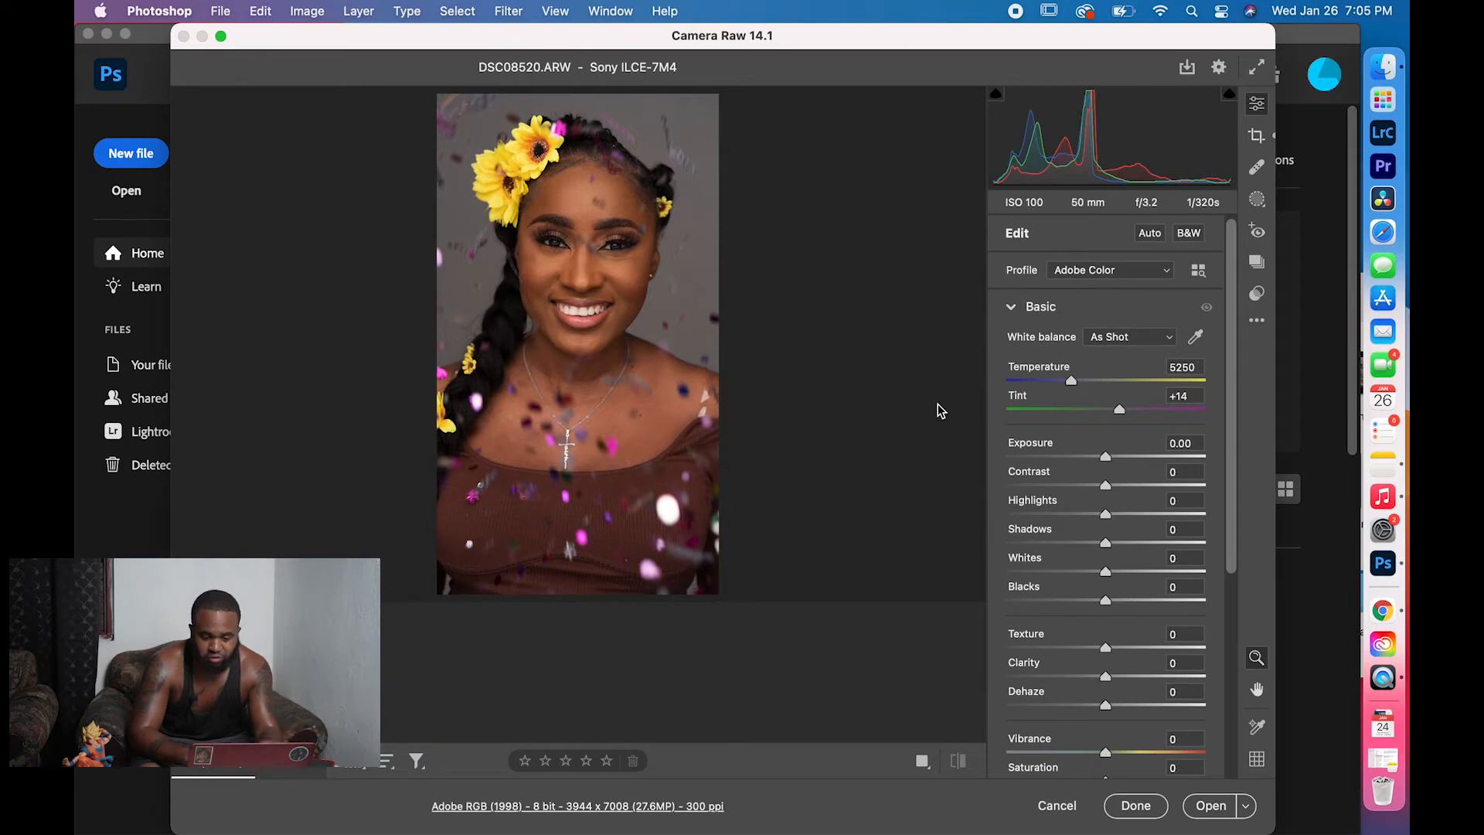
{"action": "left_click", "coordinate": [1140, 272]}
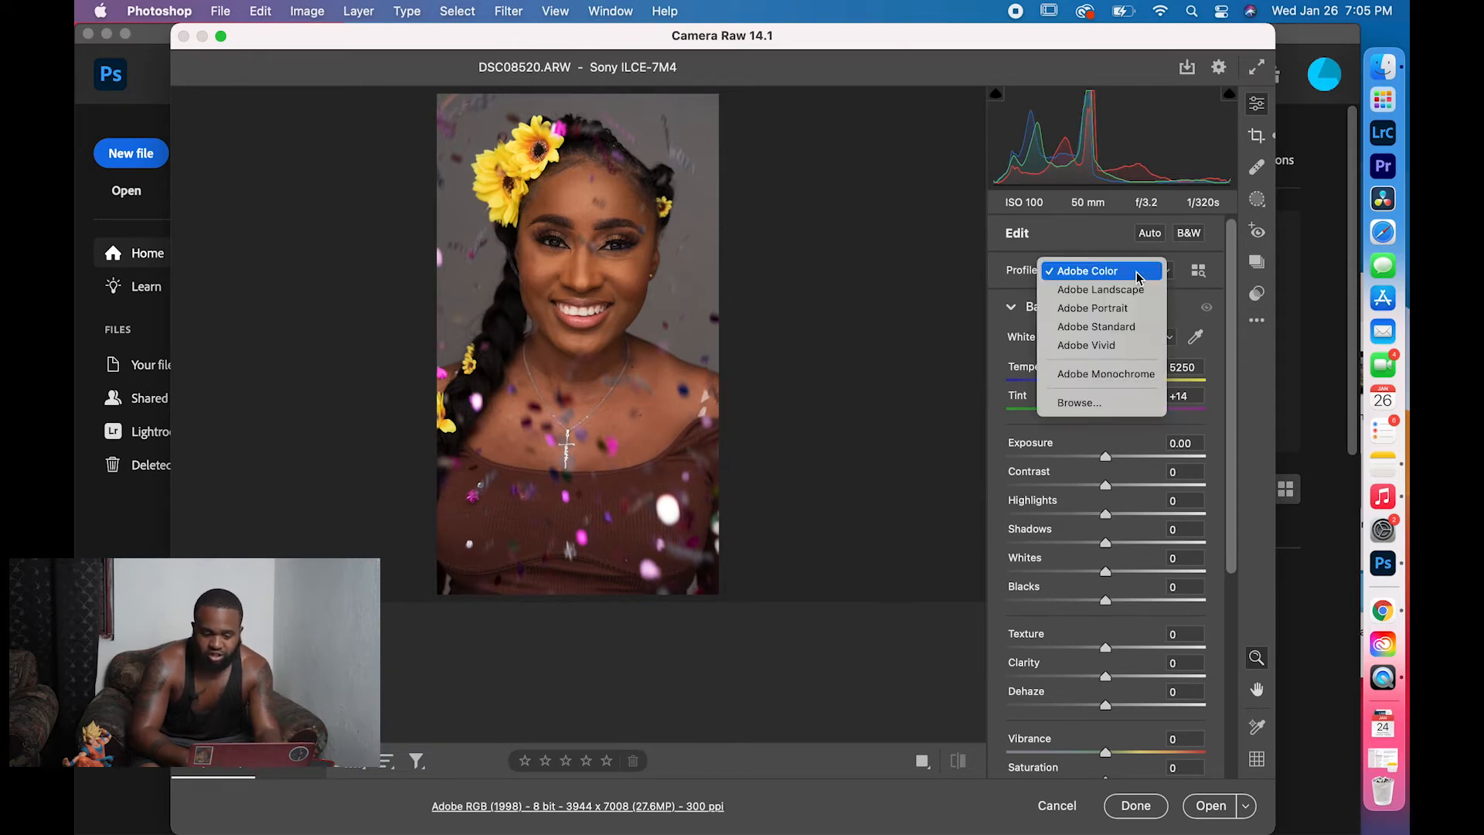
{"action": "left_click", "coordinate": [1204, 276]}
{"action": "left_click", "coordinate": [1205, 276]}
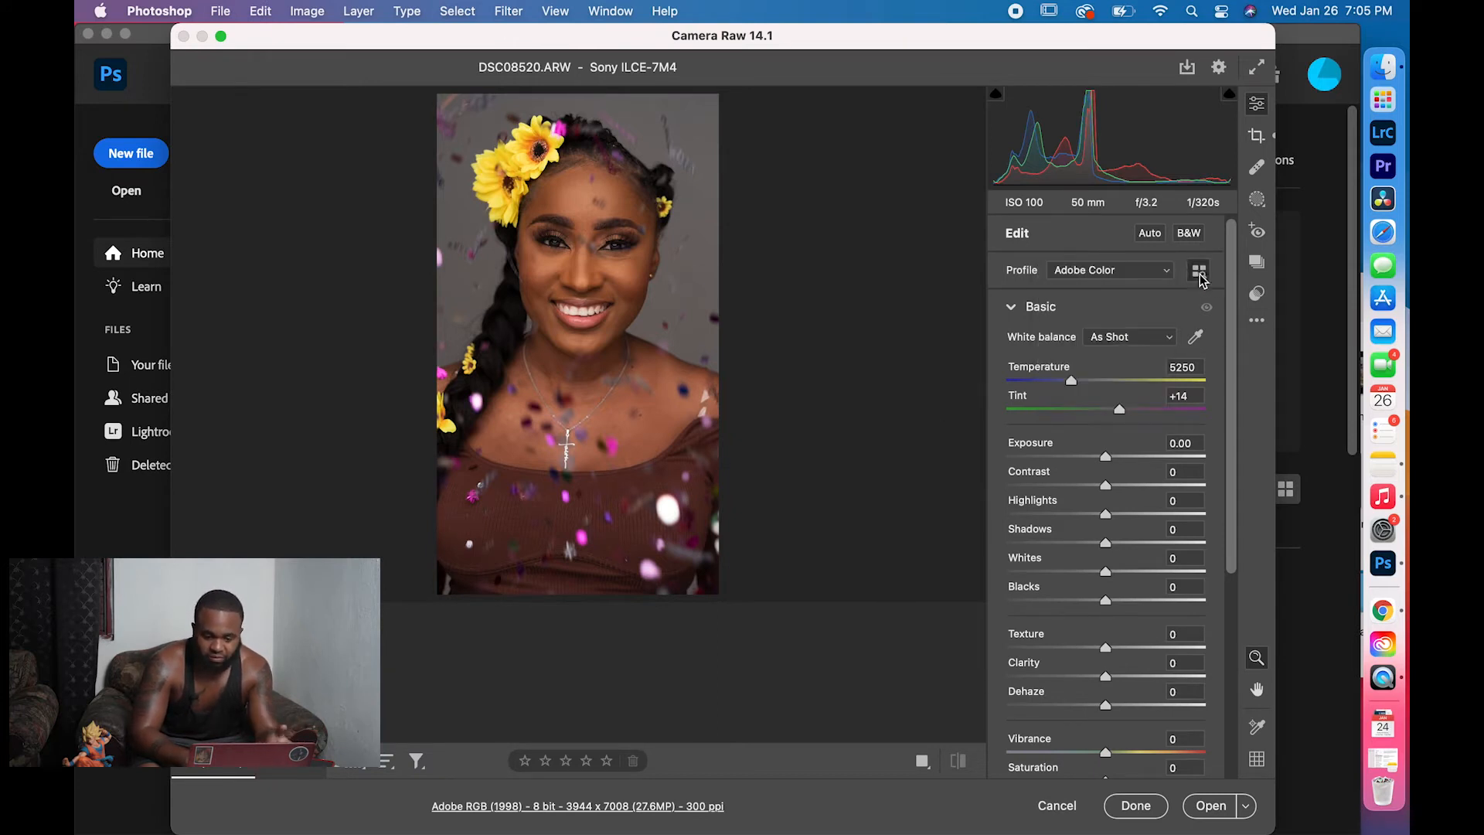
{"action": "scroll", "coordinate": [1121, 518], "scroll_direction": "down", "scroll_amount": 5}
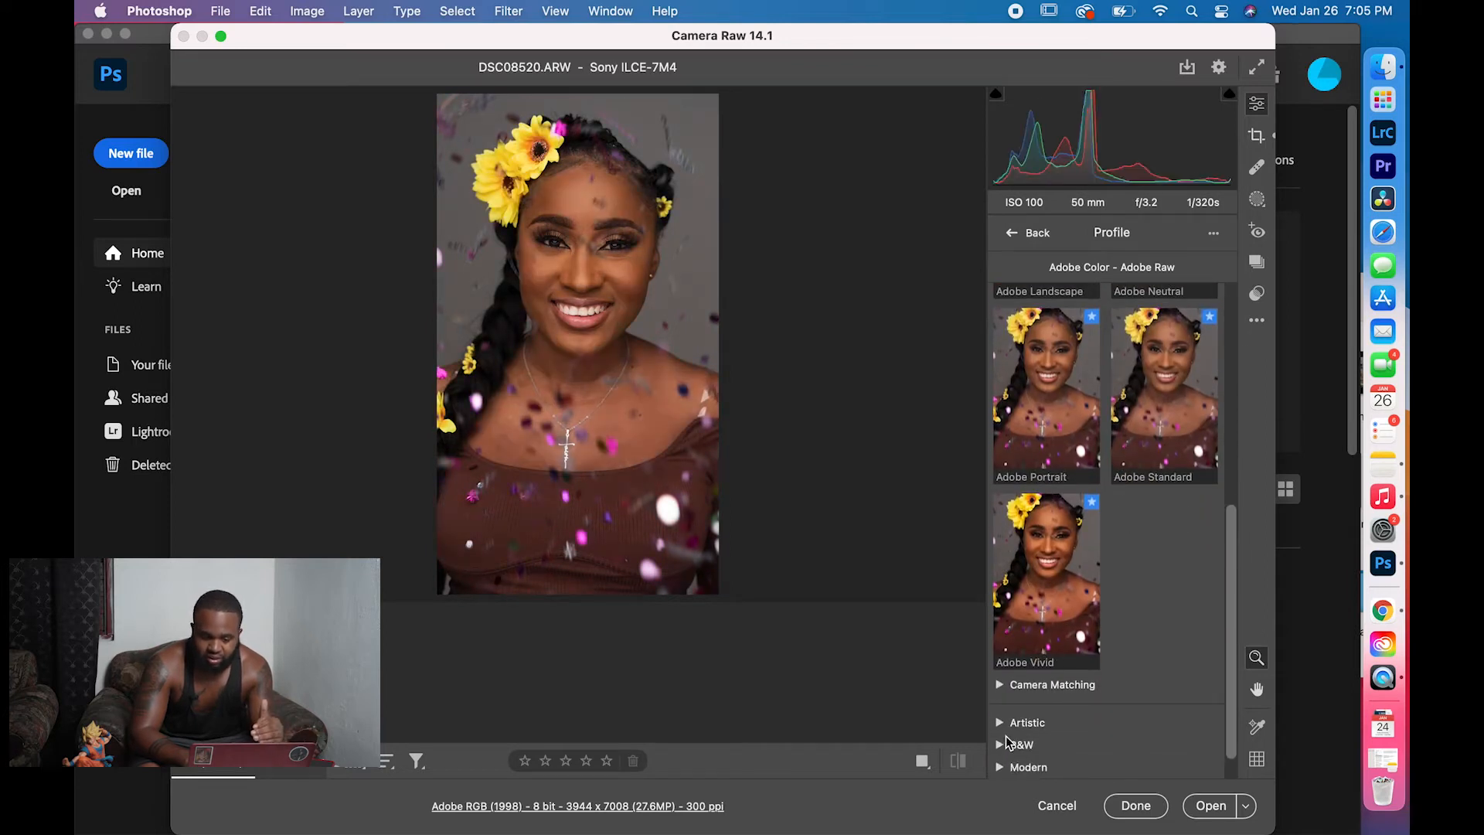
{"action": "left_click", "coordinate": [1000, 685]}
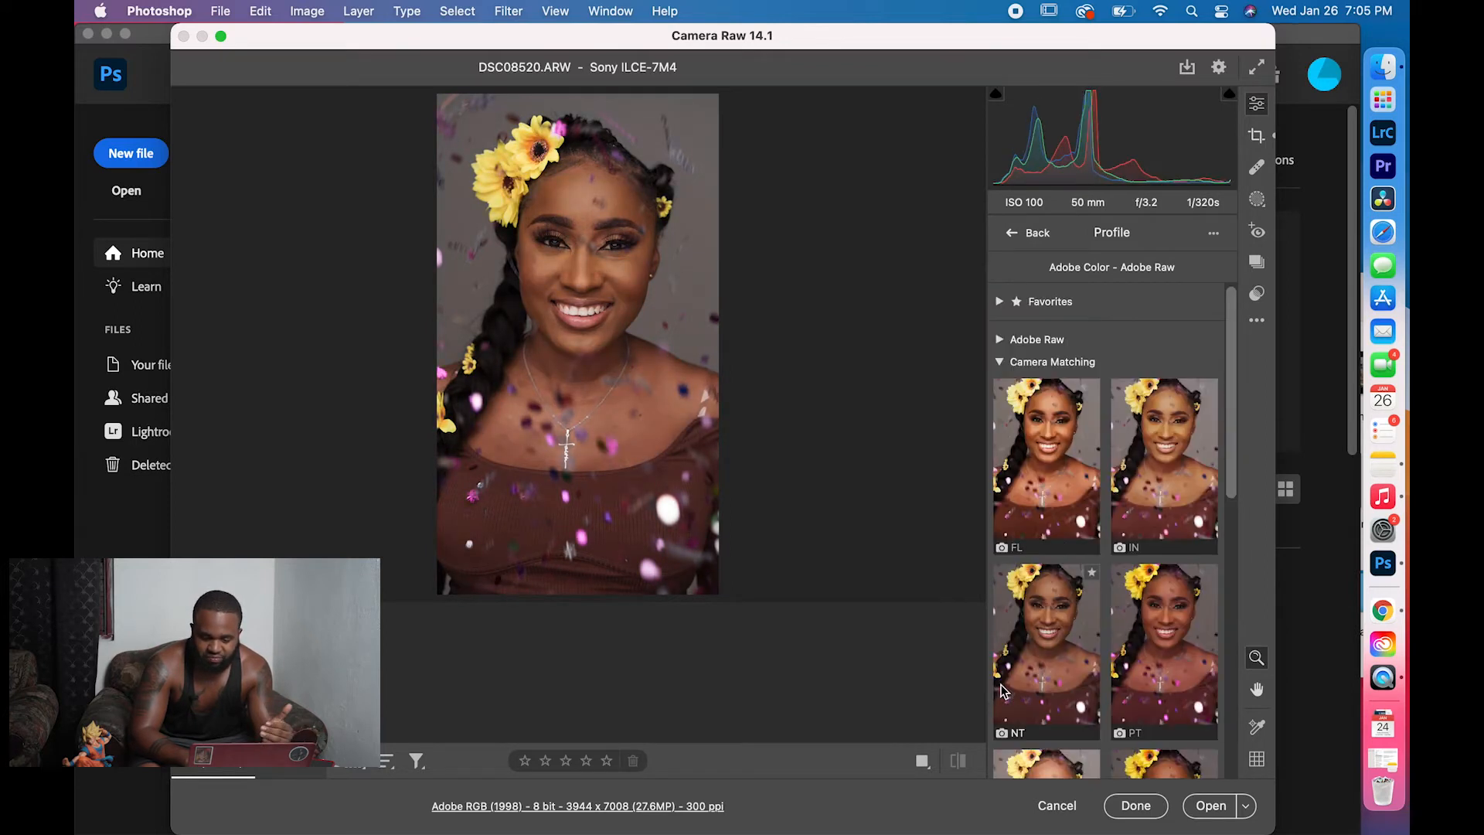
{"action": "left_click", "coordinate": [1183, 689]}
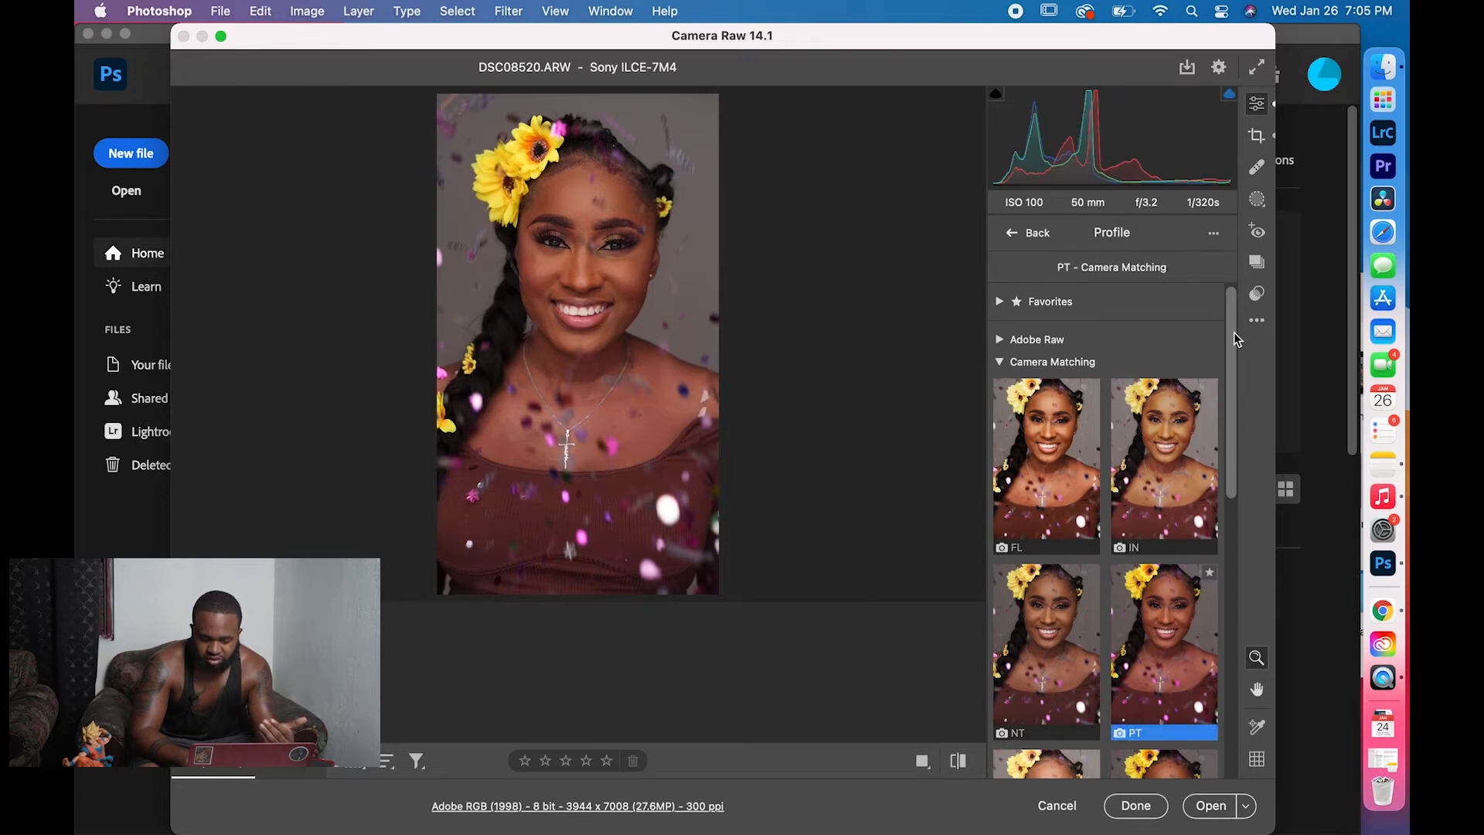
{"action": "left_click", "coordinate": [1011, 233]}
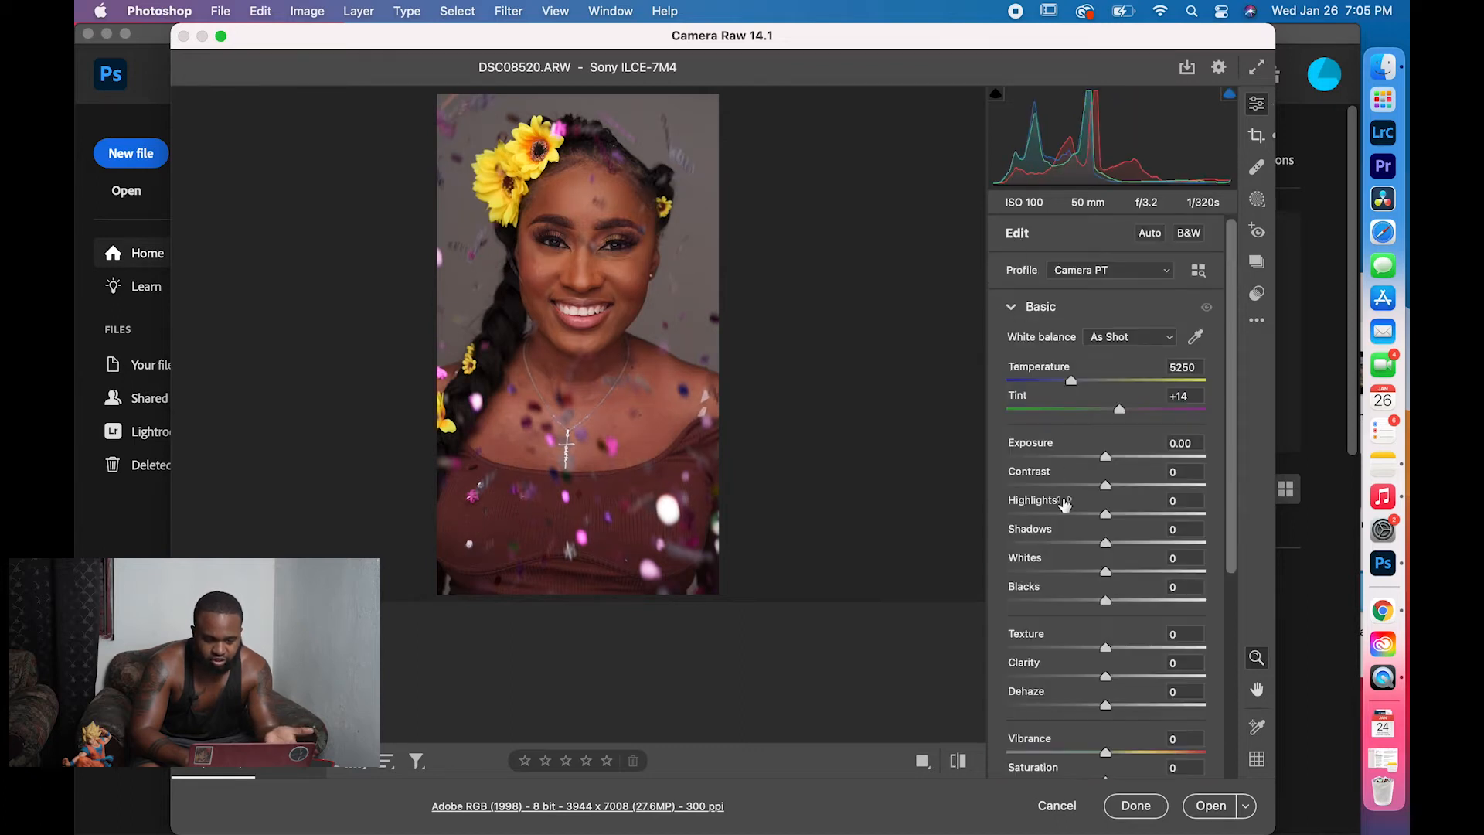
Raise the portrait's Shadows to +14 and open the raw photo in Photoshop
{"action": "scroll", "coordinate": [1064, 504], "scroll_direction": "down", "scroll_amount": 1}
{"action": "scroll", "coordinate": [1064, 504], "scroll_direction": "down", "scroll_amount": 1}
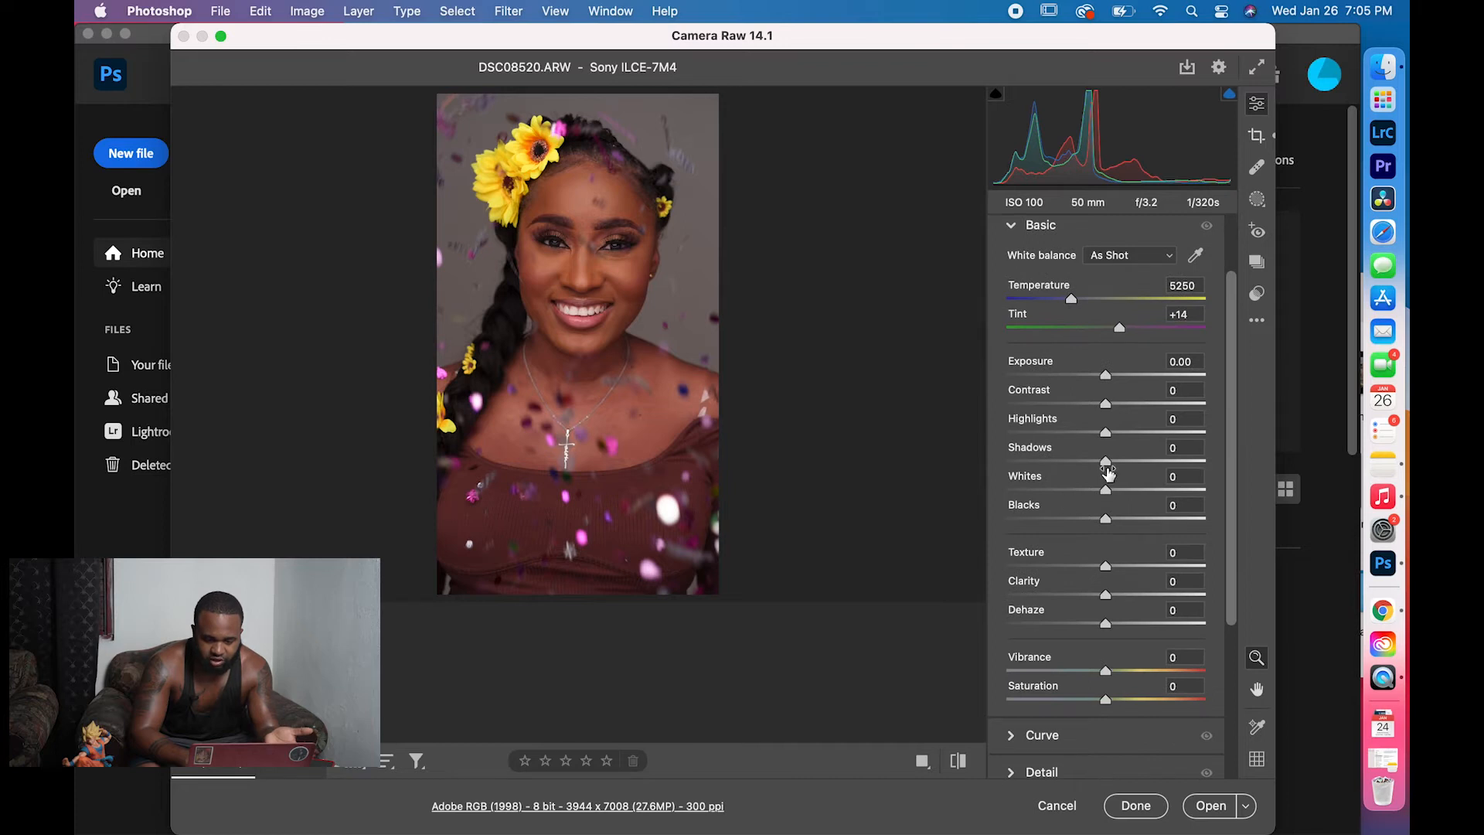
{"action": "mouse_move", "coordinate": [1106, 461]}
{"action": "left_mouse_down"}
{"action": "mouse_move", "coordinate": [1086, 462]}
{"action": "mouse_move", "coordinate": [1116, 466]}
{"action": "left_mouse_up"}
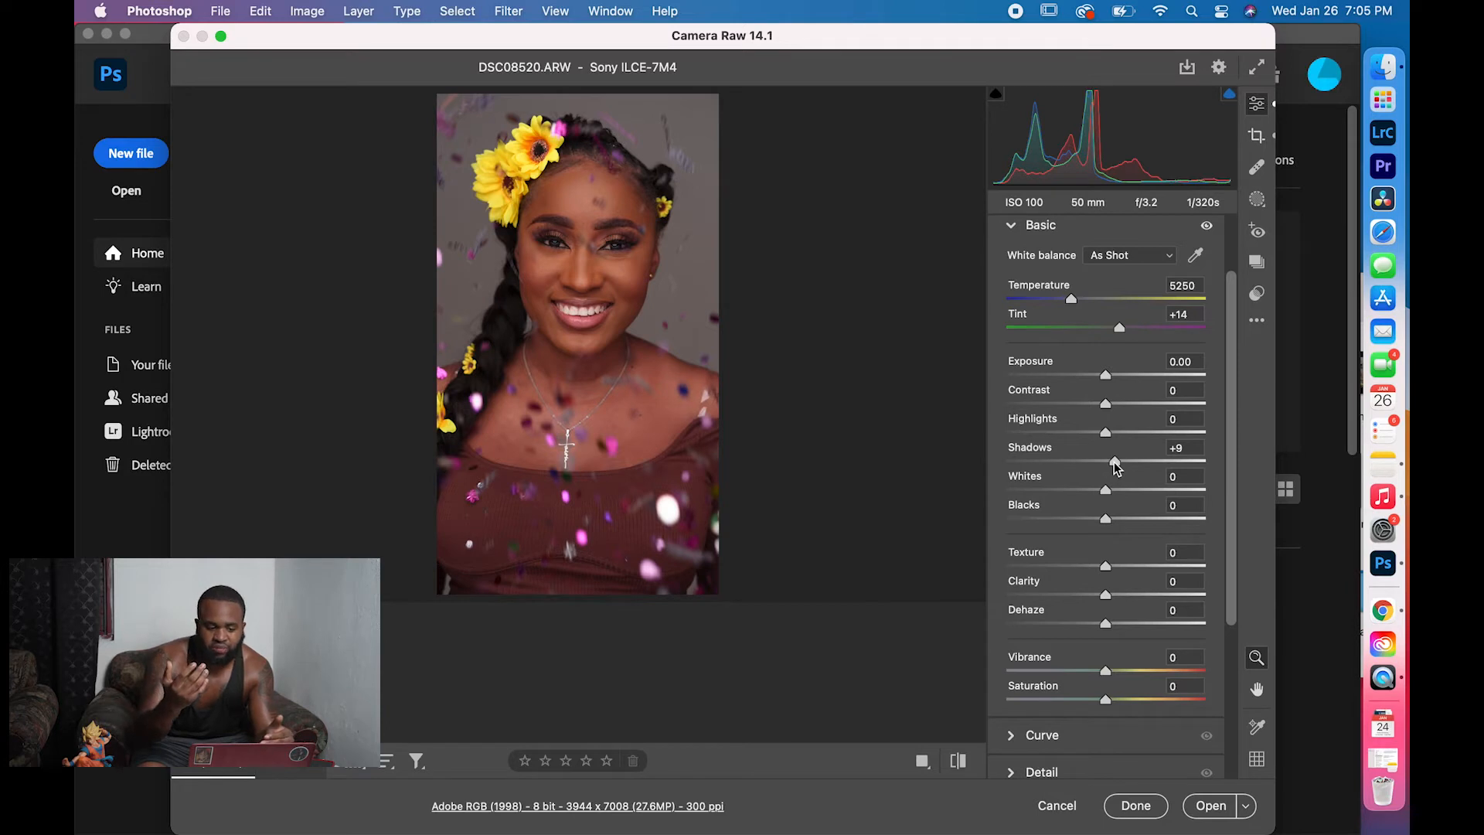
{"action": "left_click_drag", "start_coordinate": [1115, 462], "coordinate": [1119, 463]}
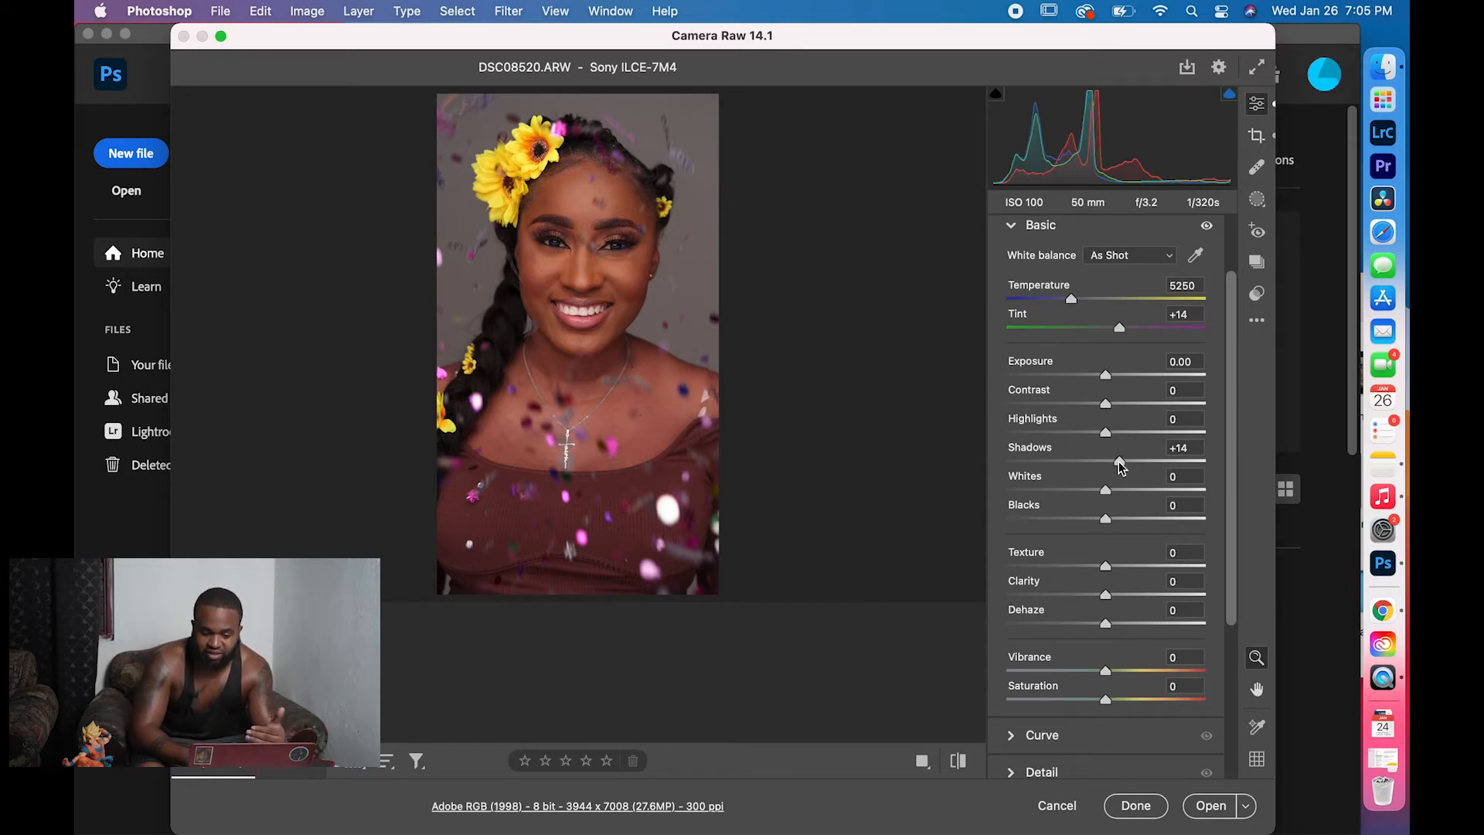
{"action": "left_click", "coordinate": [1211, 808]}
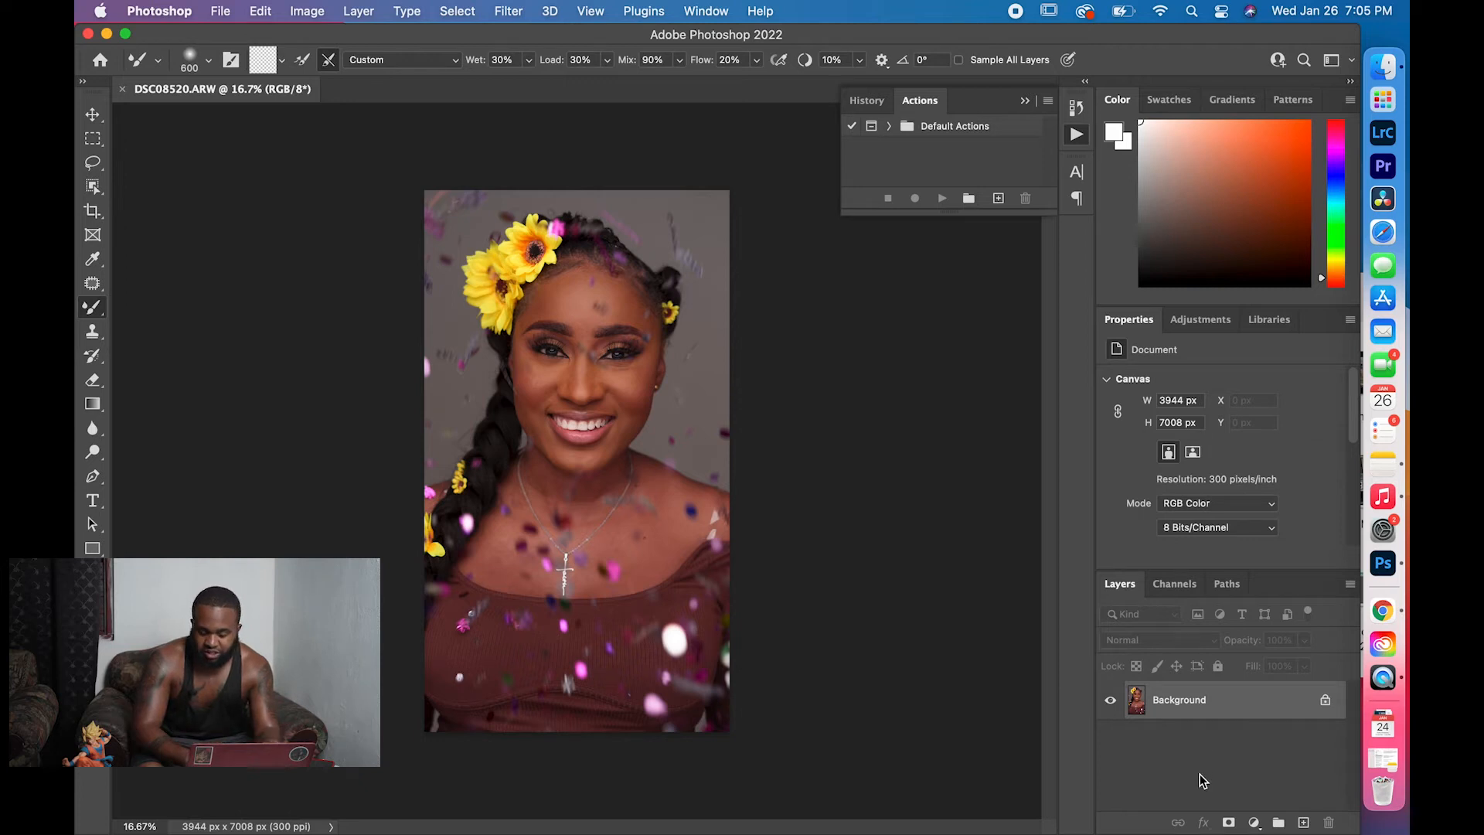
Duplicate the Background layer twice, naming the upper copy High and the lower copy Low
{"action": "key", "text": "super+j"}
{"action": "key", "text": "super+j"}
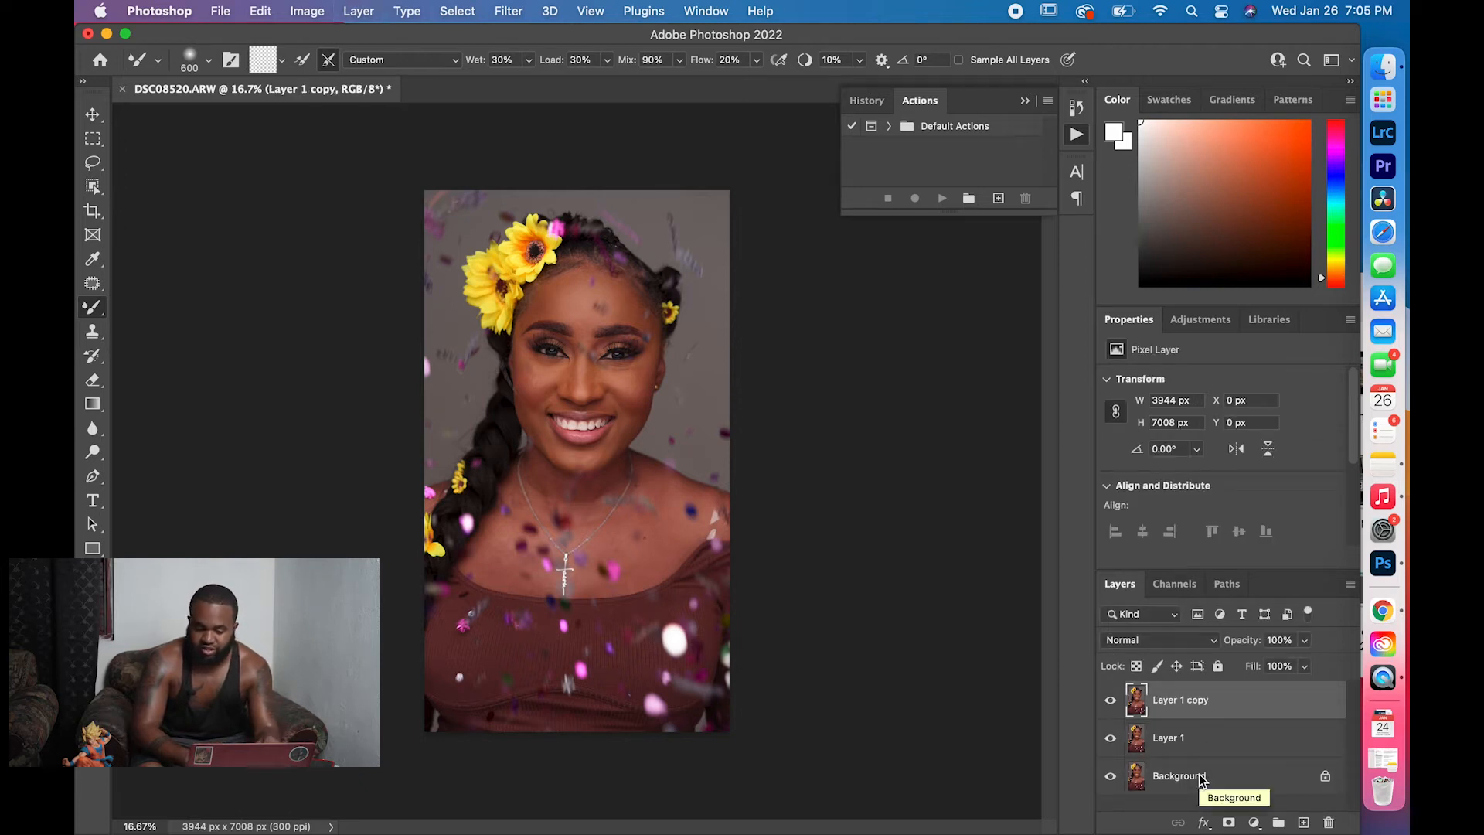
{"action": "double_click", "coordinate": [1181, 700]}
{"action": "type", "text": "High"}
{"action": "double_click", "coordinate": [1174, 737]}
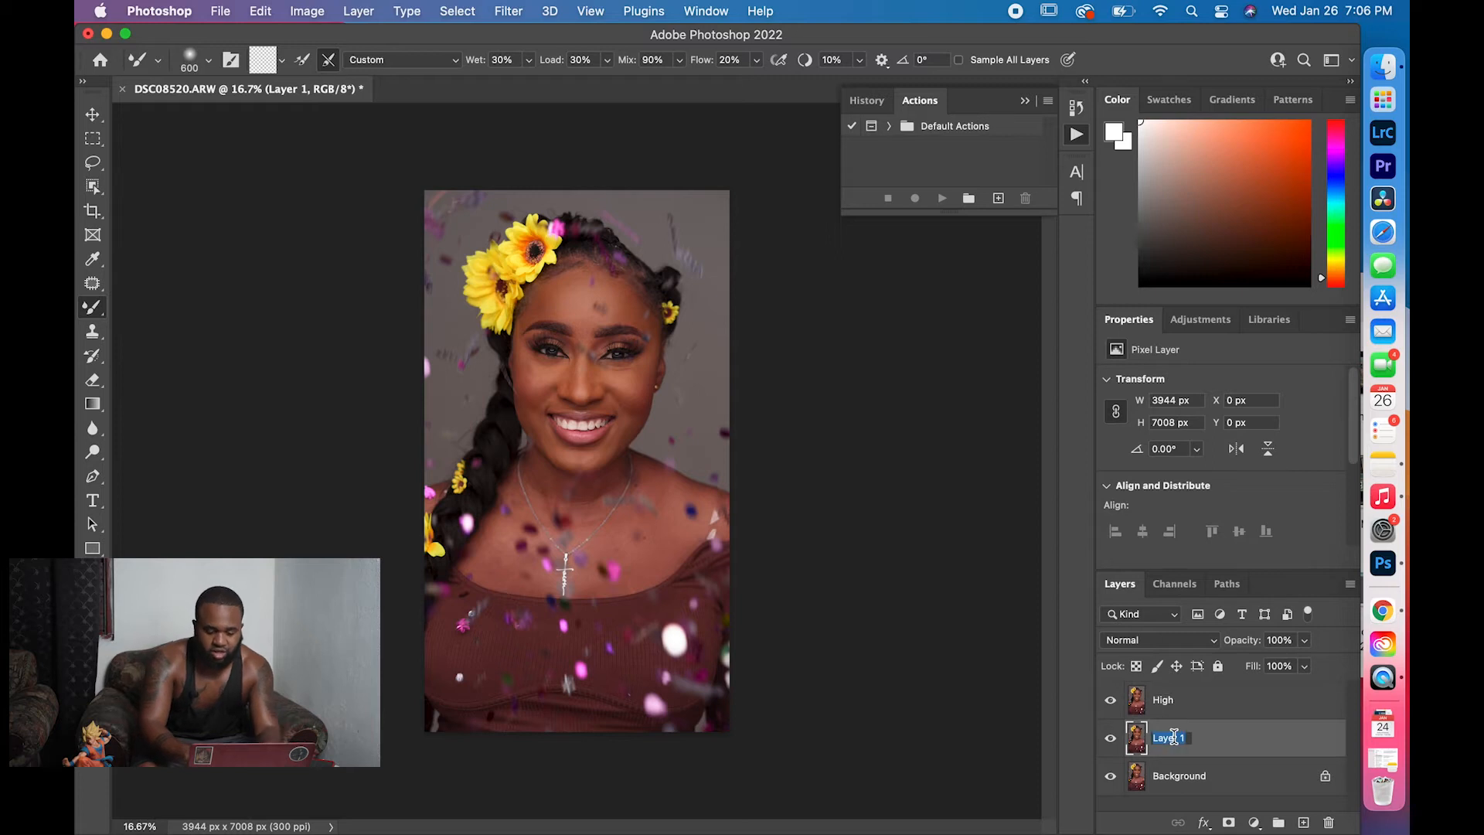
{"action": "type", "text": "Low"}
{"action": "key", "text": "Return"}
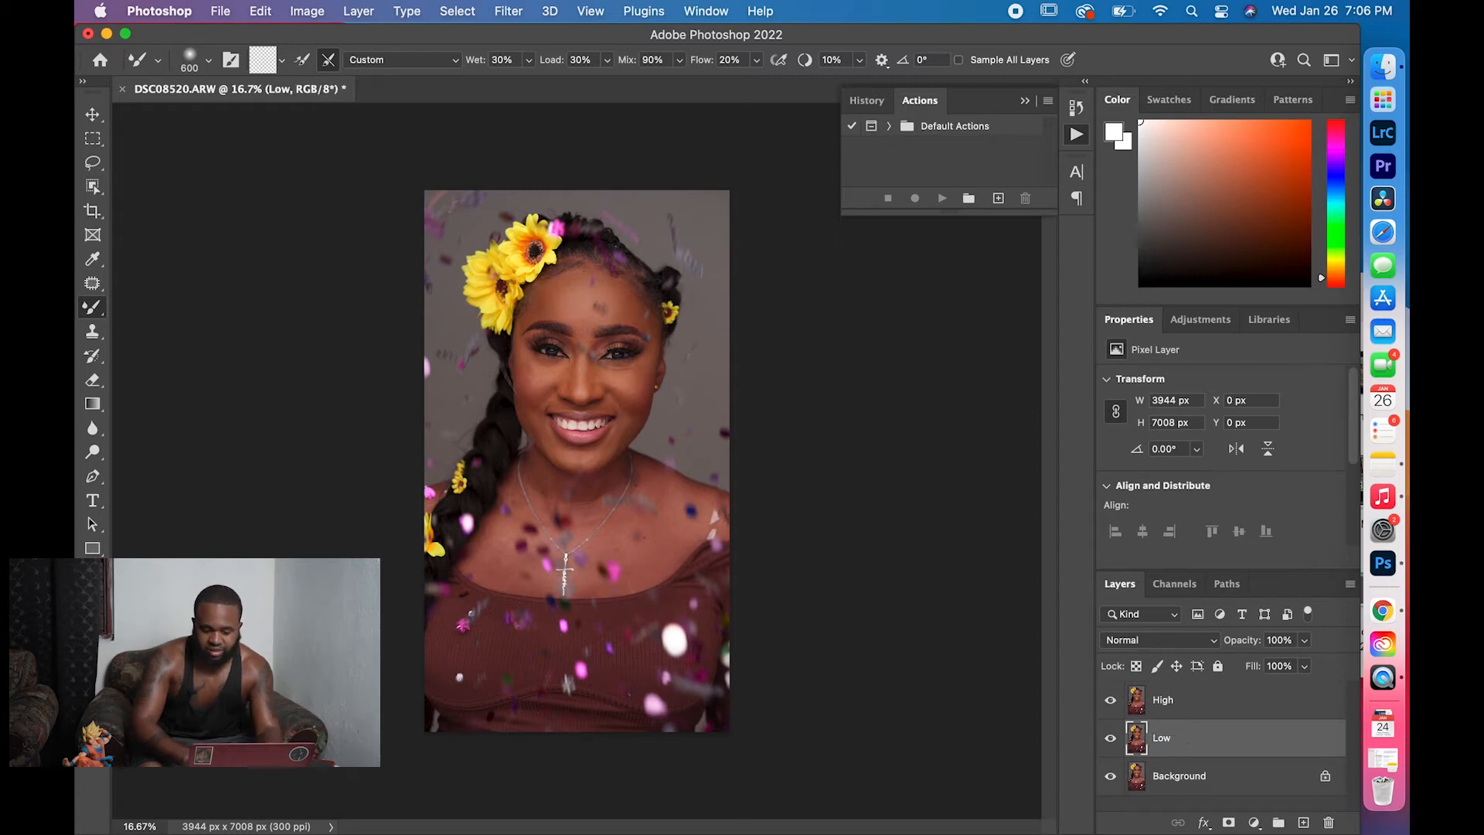
Hide the High layer and start a Gaussian Blur on the Low layer
{"action": "left_click", "coordinate": [1185, 711]}
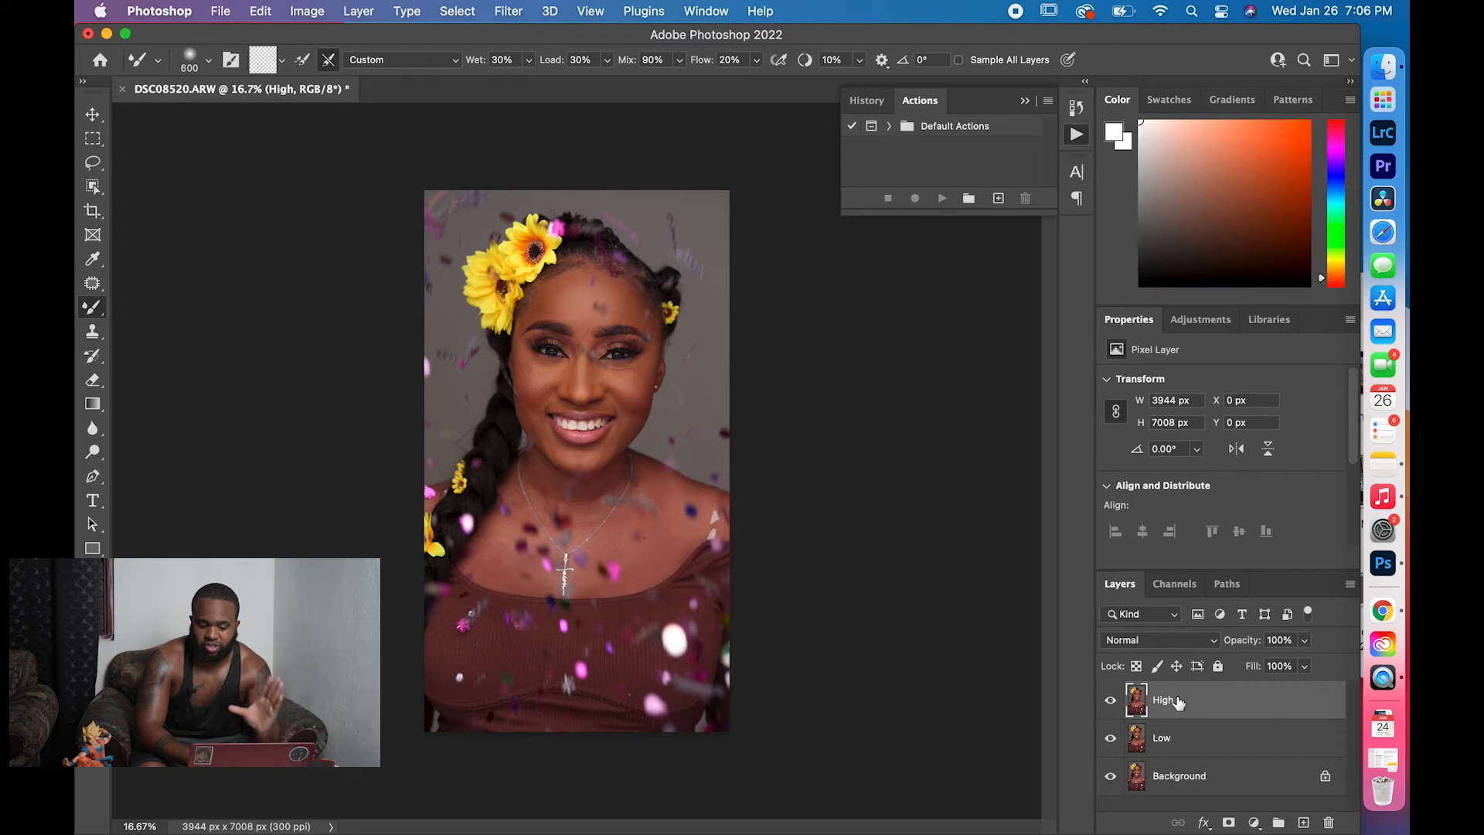
{"action": "left_click", "coordinate": [1113, 702]}
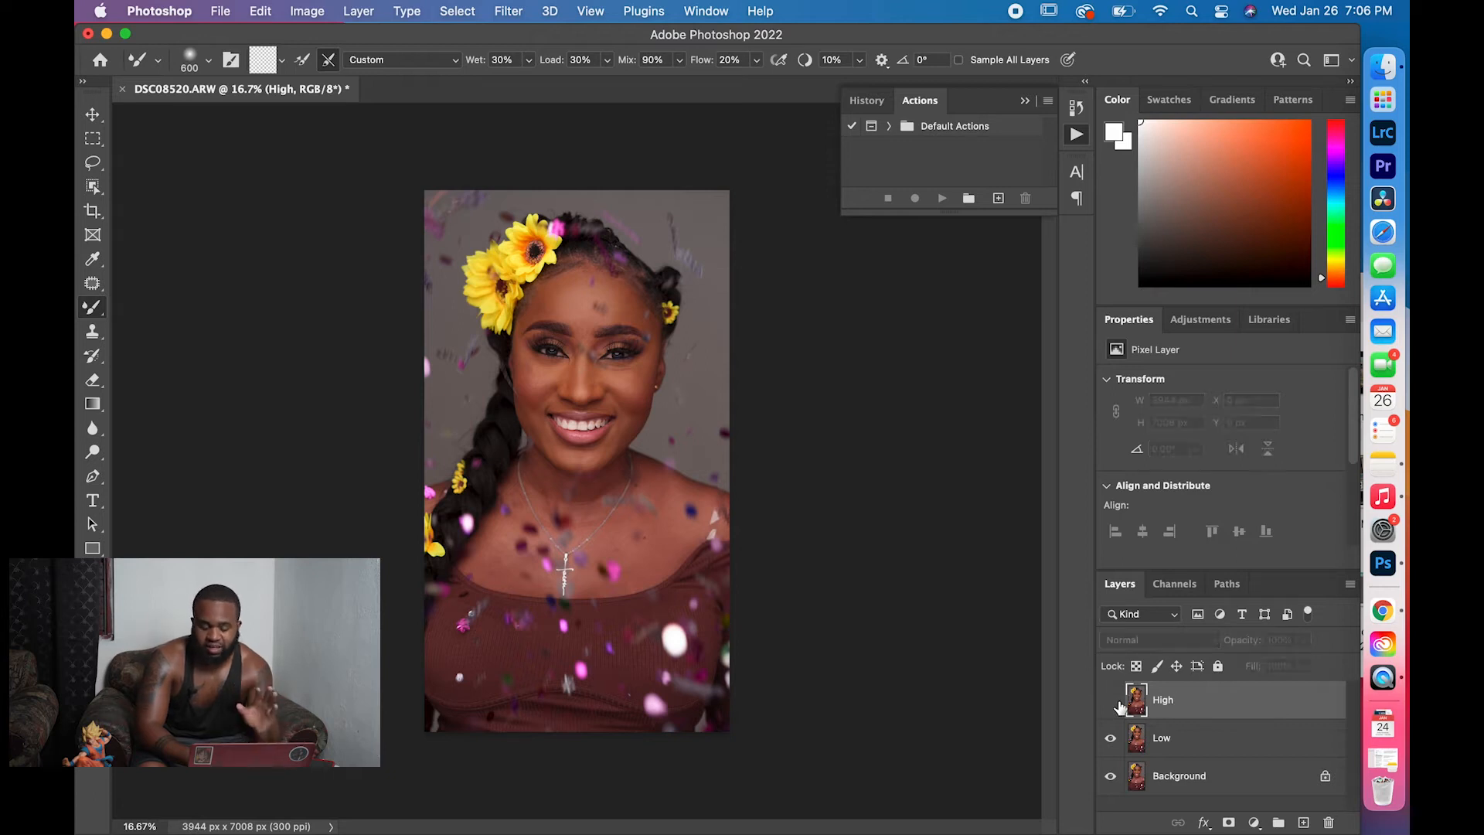
{"action": "left_click", "coordinate": [1173, 744]}
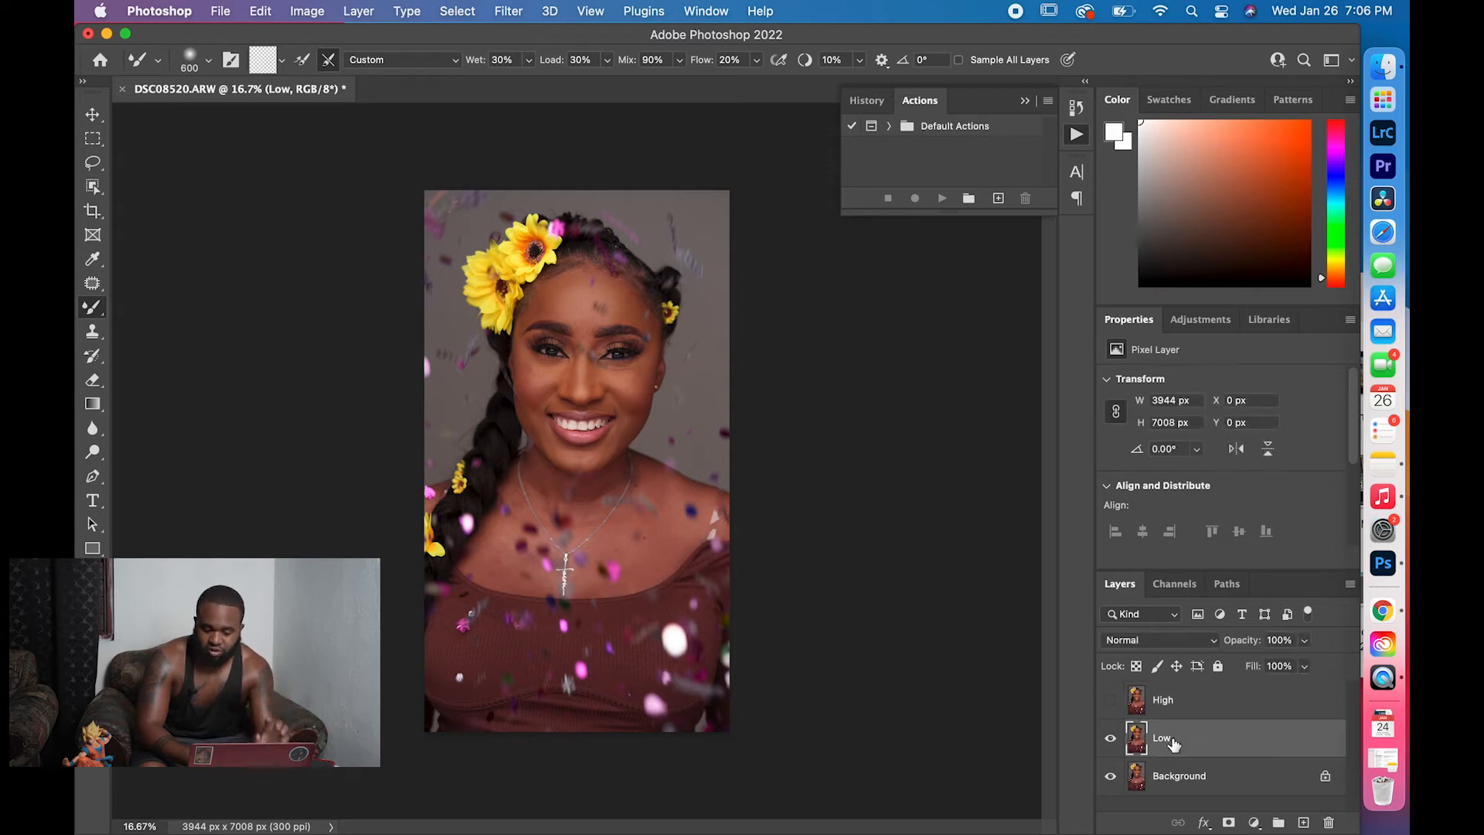
{"action": "left_click", "coordinate": [510, 11]}
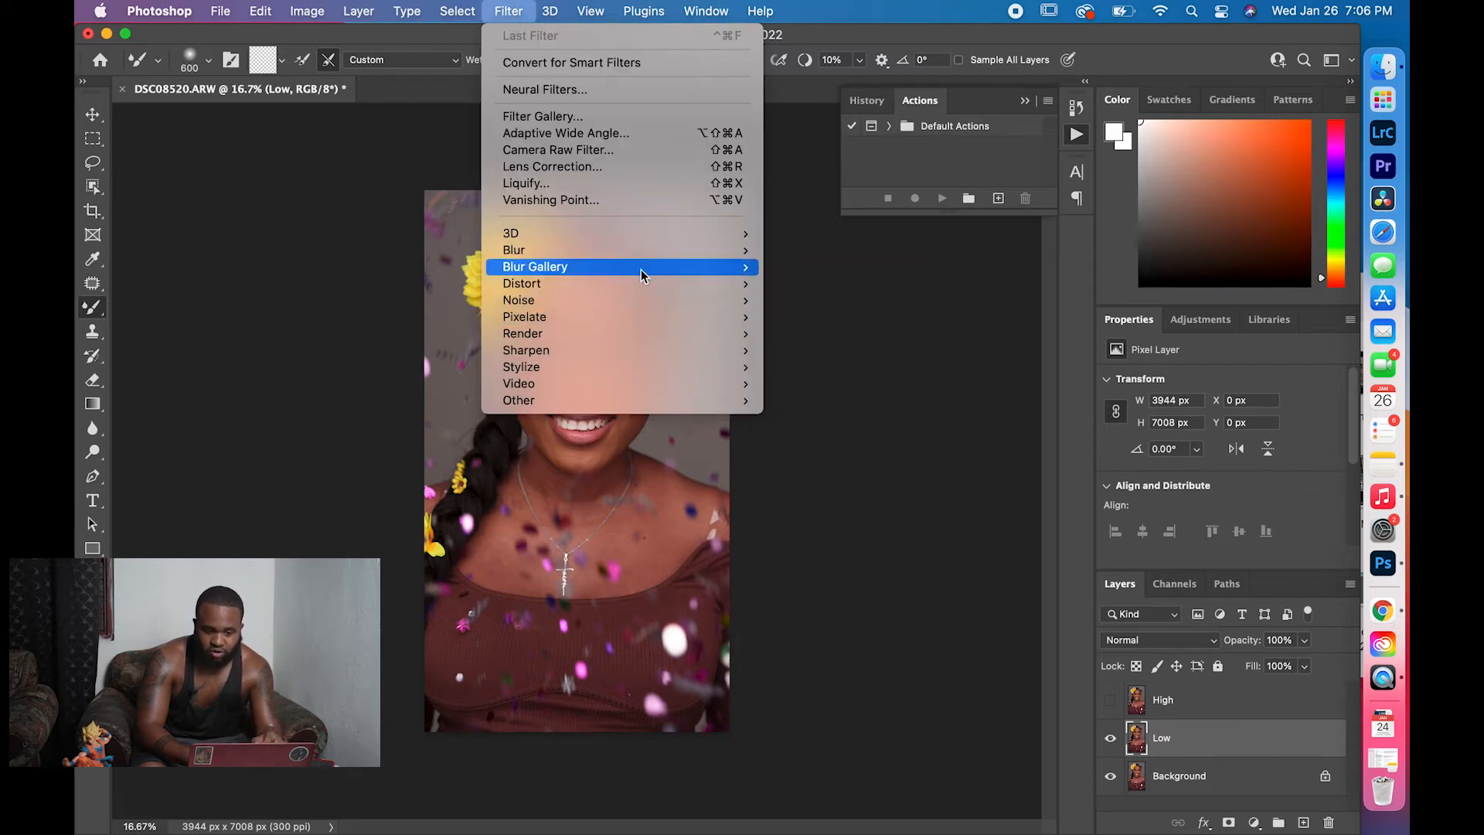
{"action": "mouse_move", "coordinate": [668, 251]}
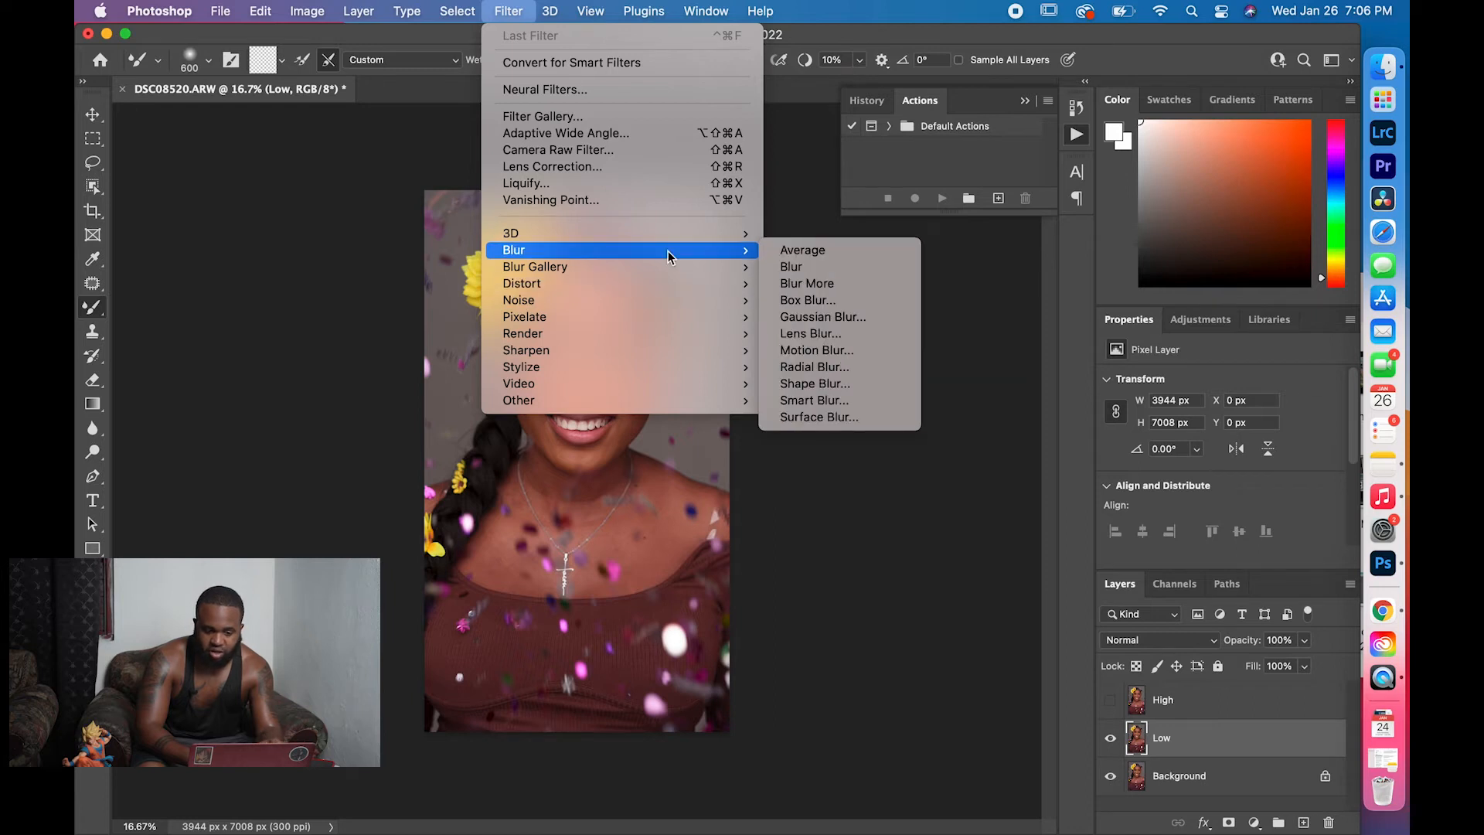
{"action": "left_click", "coordinate": [798, 316]}
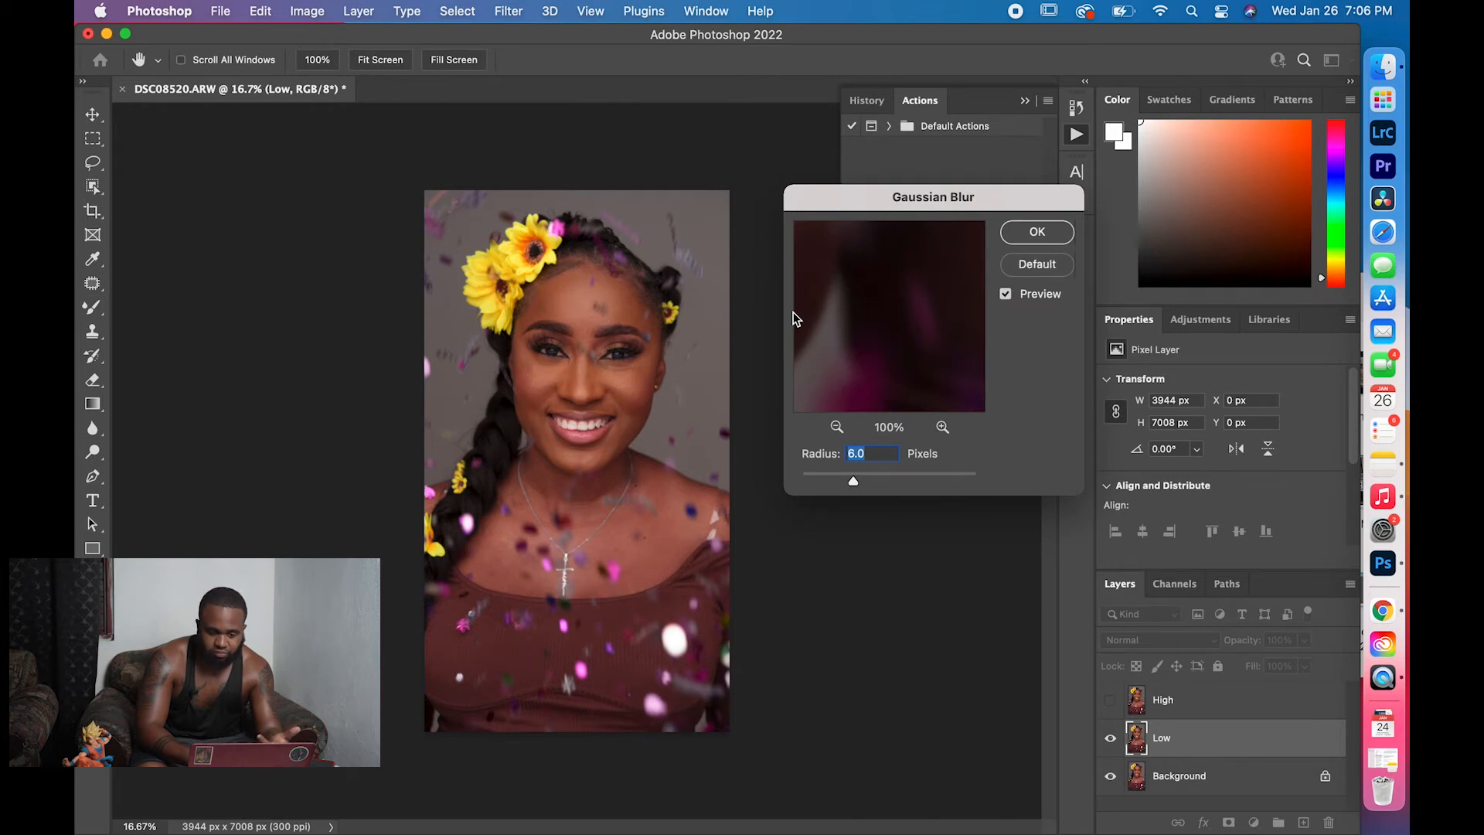
Check the facial skin in the blur preview and apply the Gaussian Blur to the Low layer with a radius of 8.0 pixels
{"action": "key", "text": "super+plus"}
{"action": "key", "text": "super+plus"}
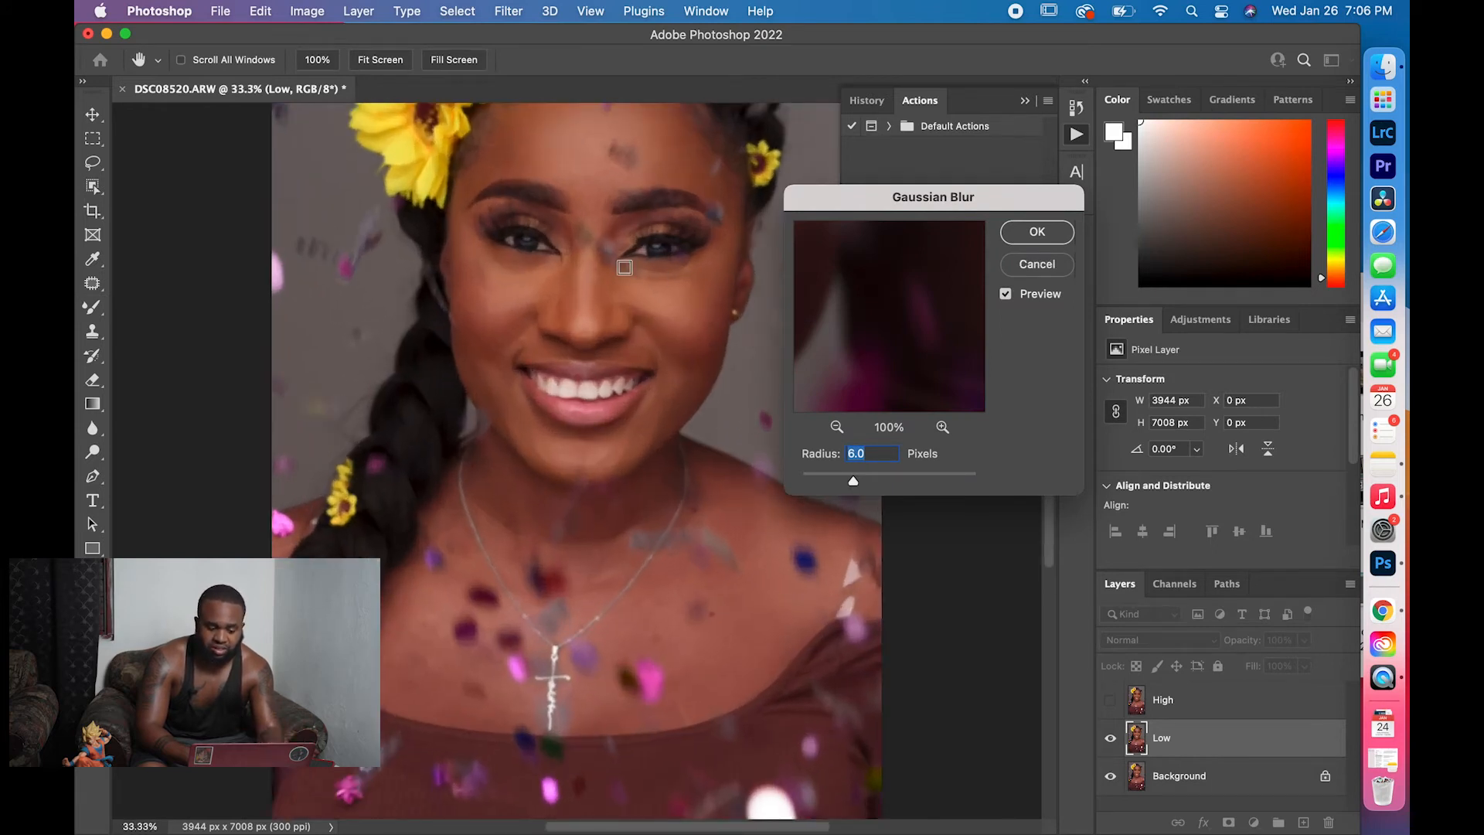
{"action": "left_click", "coordinate": [500, 311]}
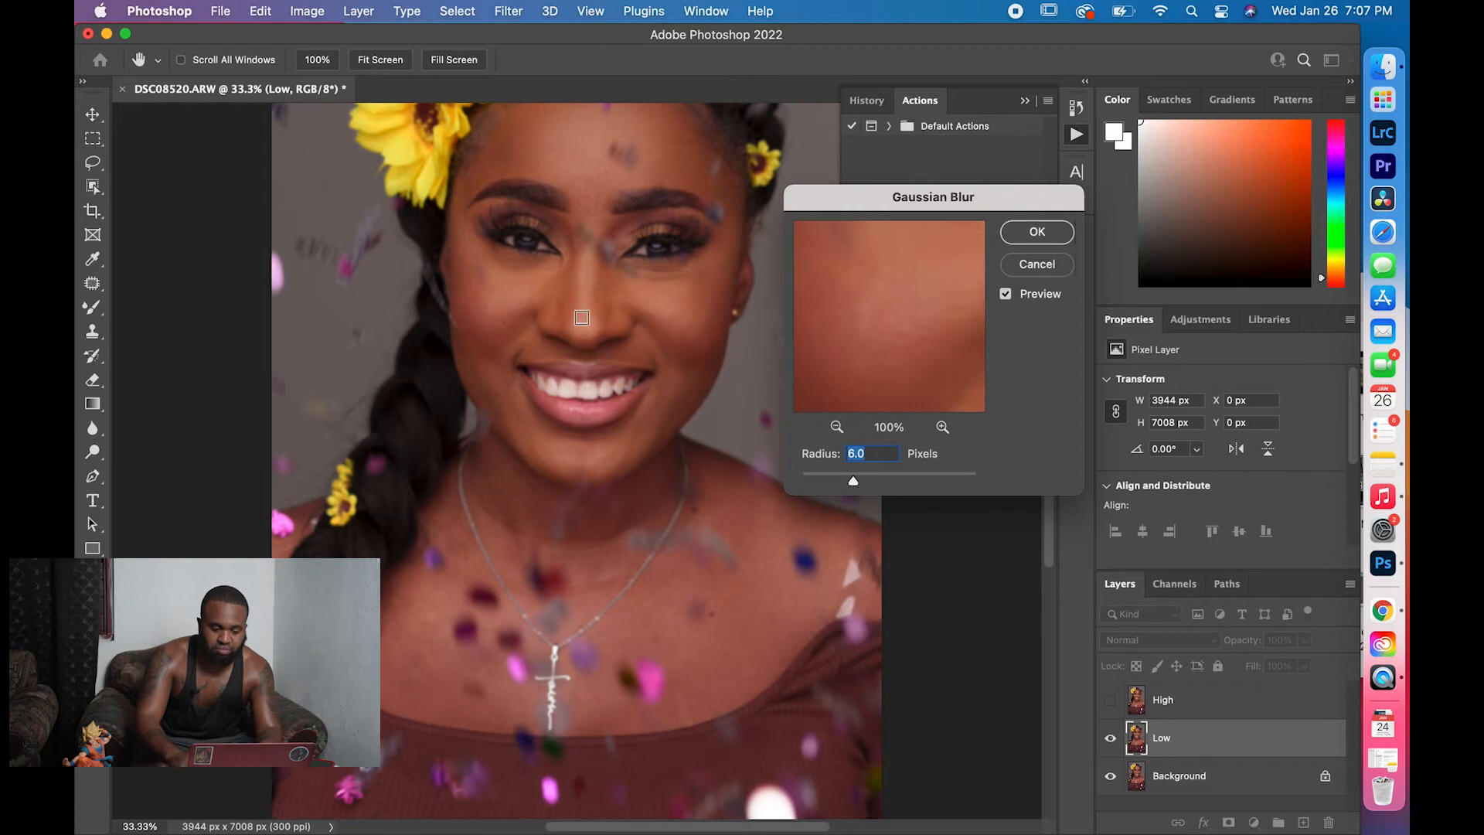
{"action": "left_click", "coordinate": [510, 298]}
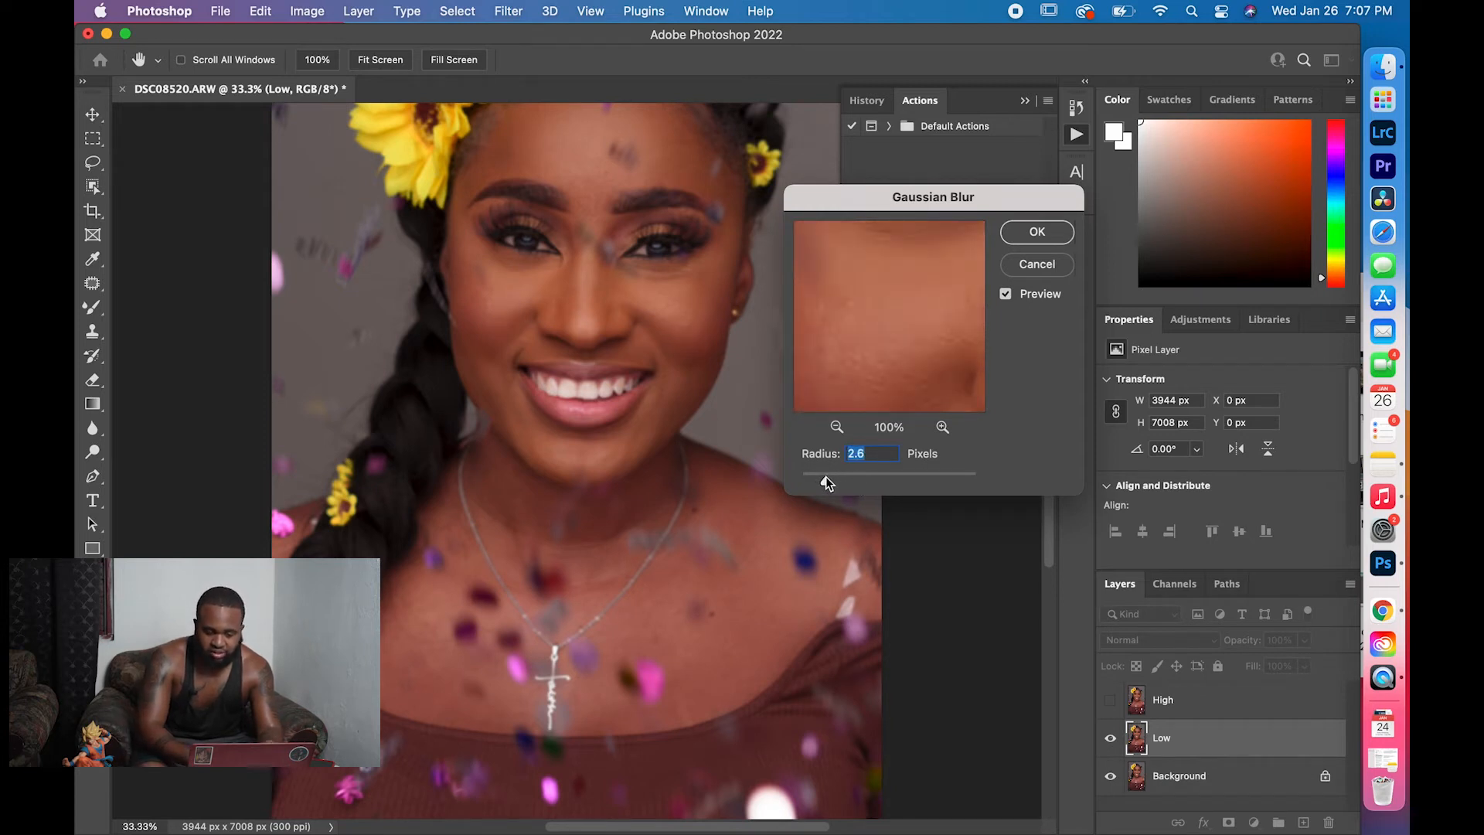
{"action": "left_click_drag", "start_coordinate": [833, 476], "coordinate": [837, 477]}
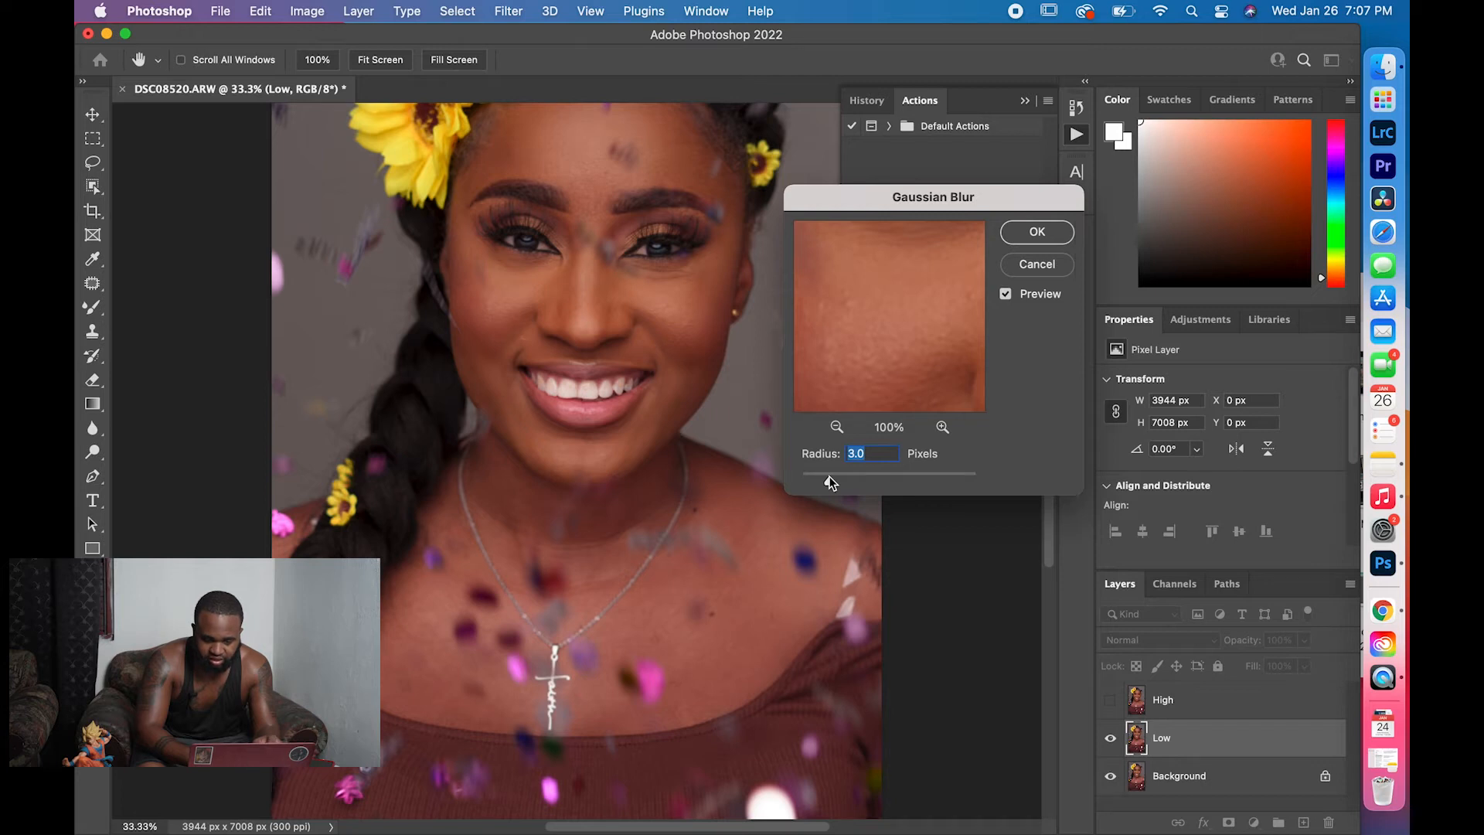
{"action": "left_click_drag", "start_coordinate": [830, 476], "coordinate": [832, 476]}
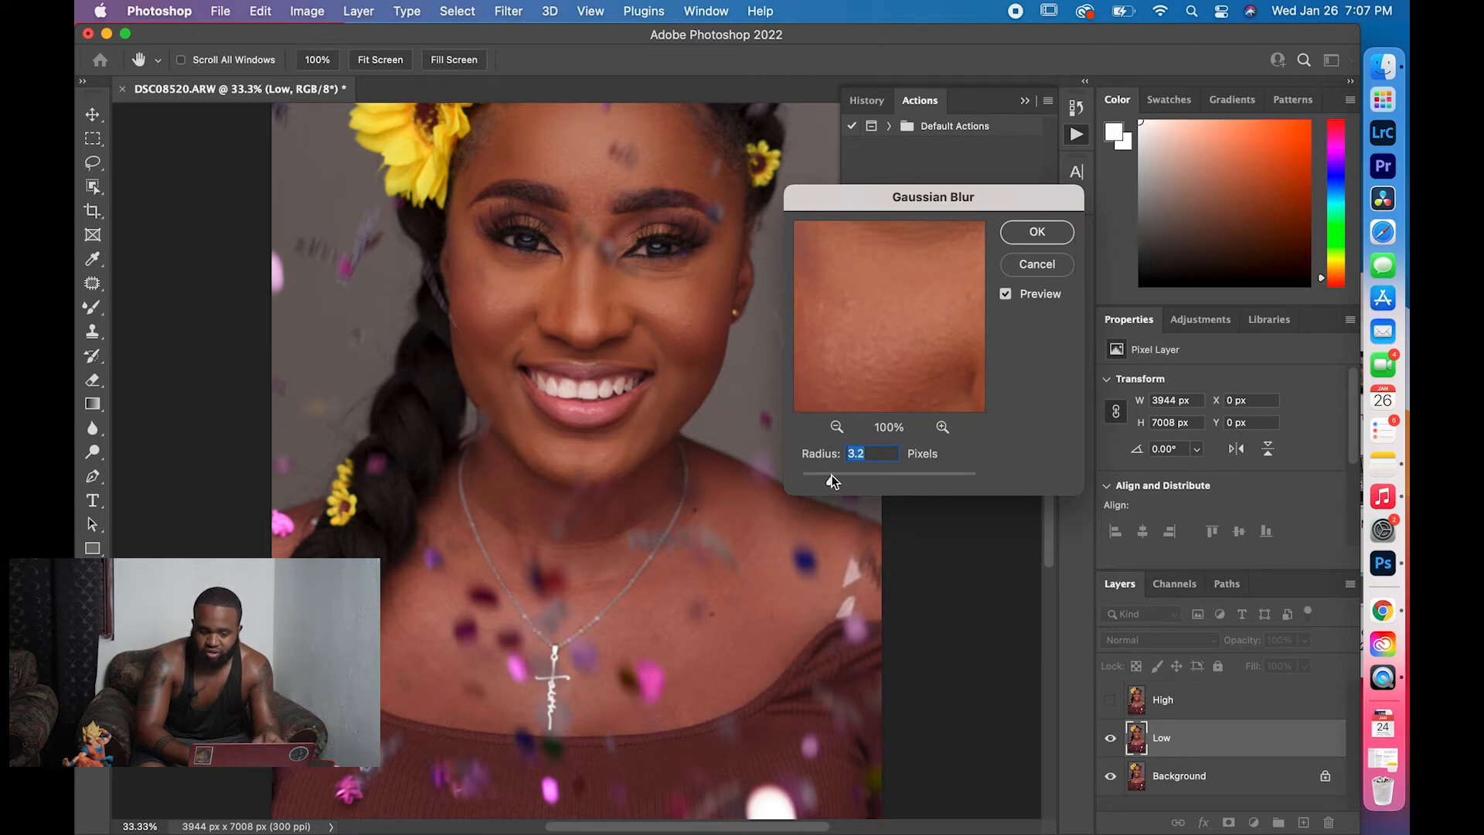
{"action": "key", "text": "Up"}
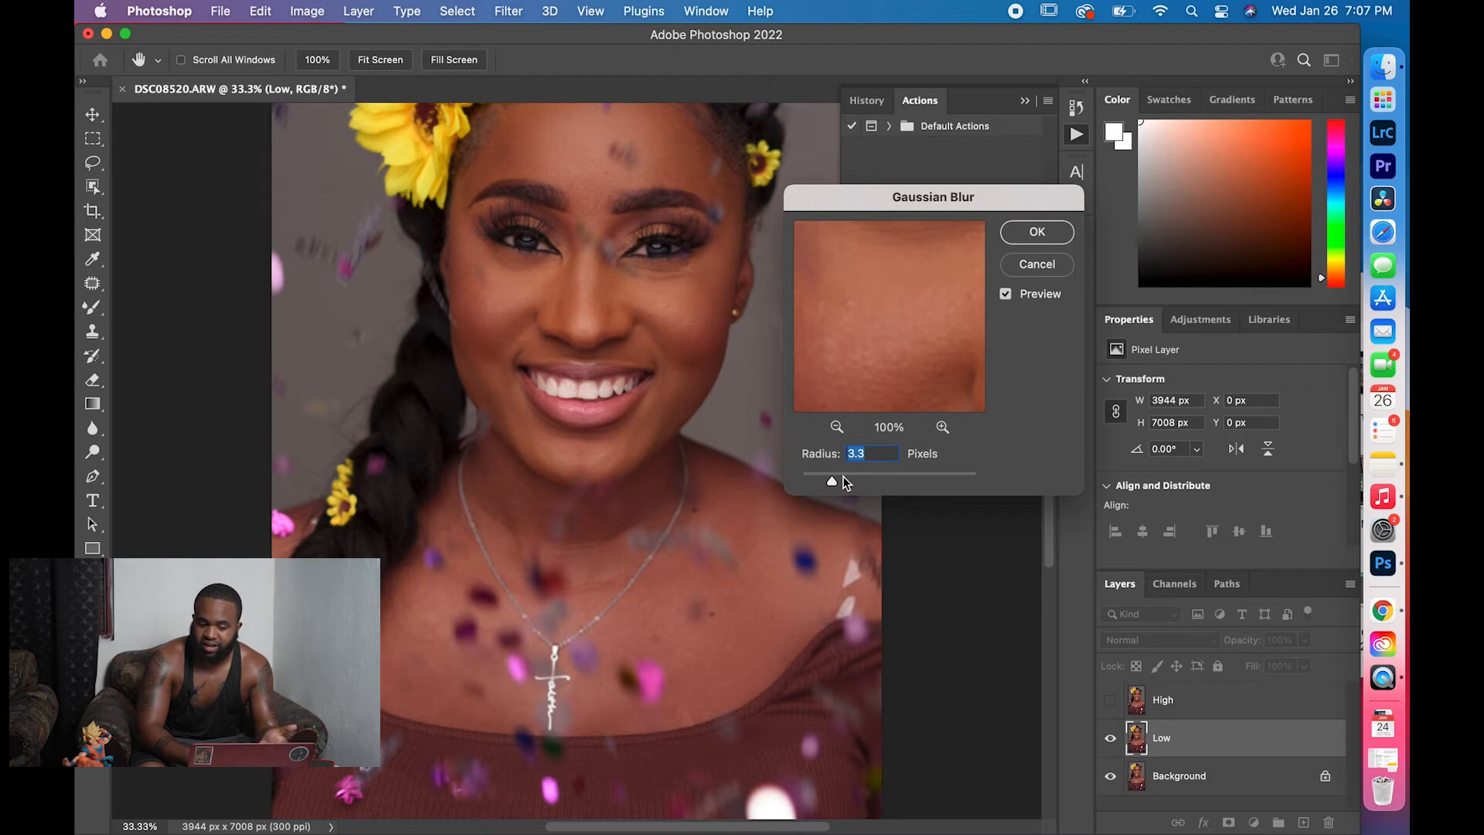
{"action": "left_click_drag", "start_coordinate": [838, 477], "coordinate": [843, 475]}
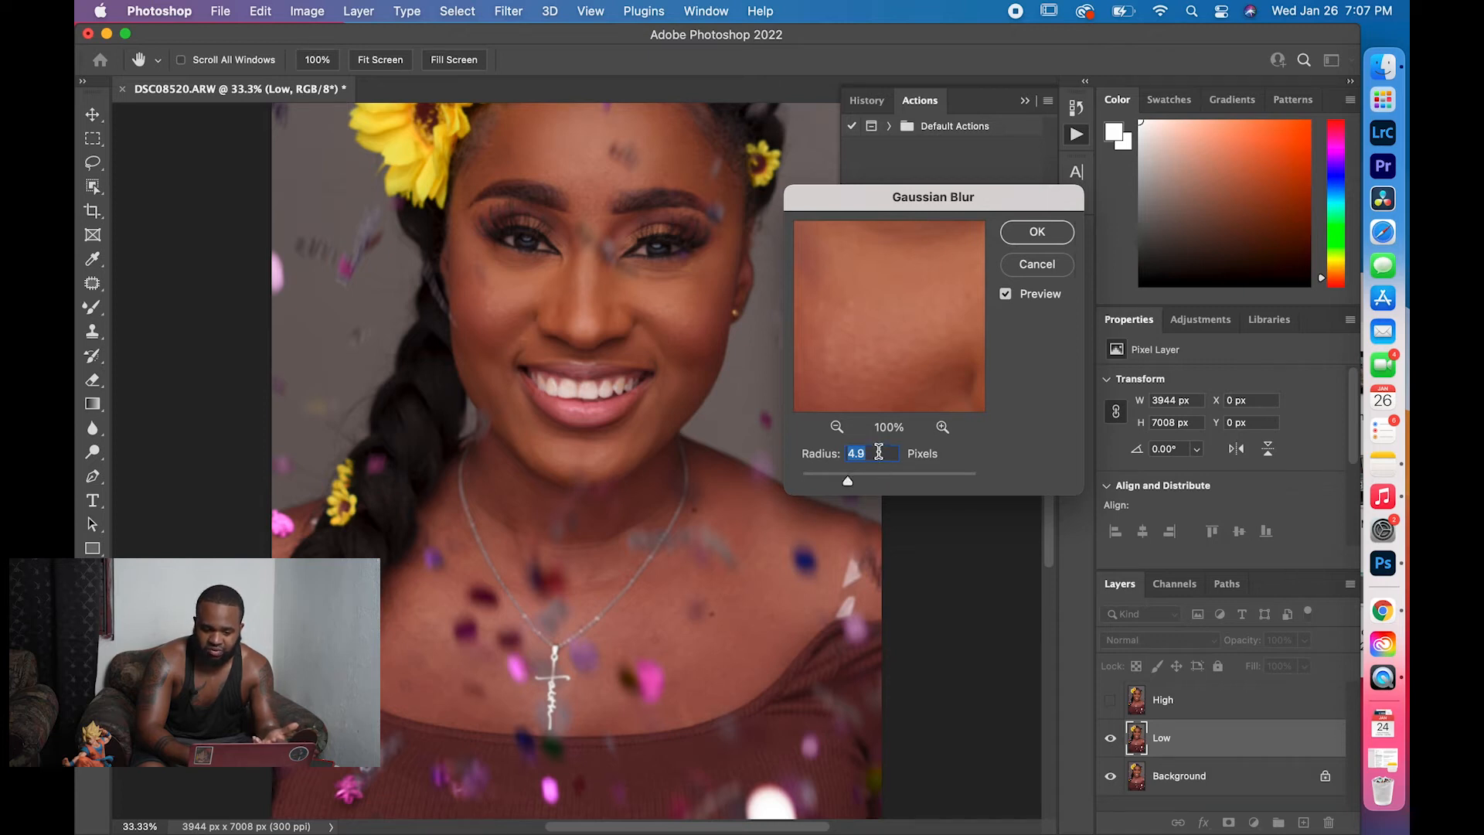
{"action": "type", "text": "8"}
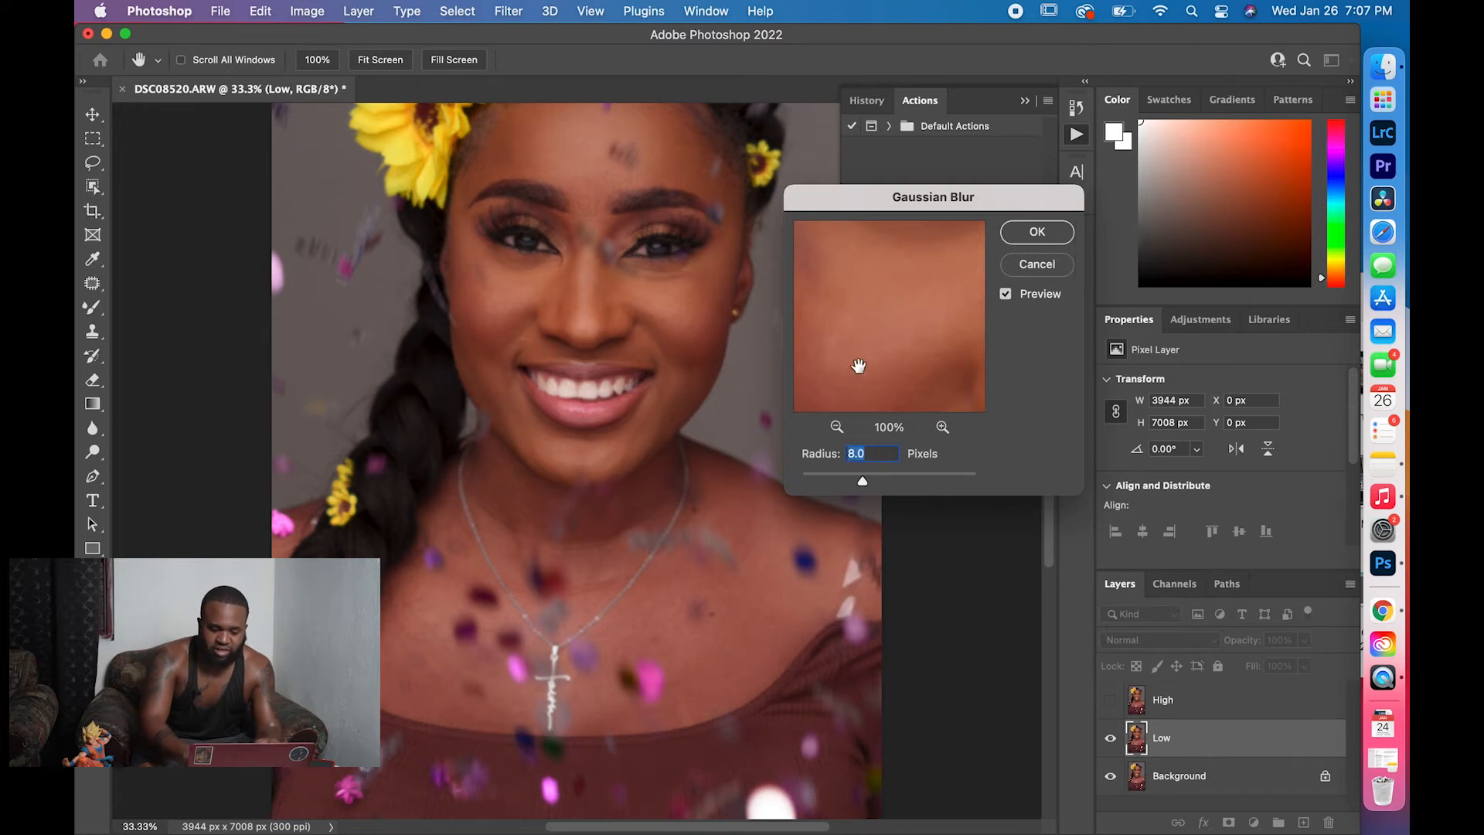
{"action": "mouse_move", "coordinate": [859, 364]}
{"action": "left_mouse_down"}
{"action": "mouse_move", "coordinate": [938, 354]}
{"action": "mouse_move", "coordinate": [850, 387]}
{"action": "mouse_move", "coordinate": [885, 370]}
{"action": "left_mouse_up"}
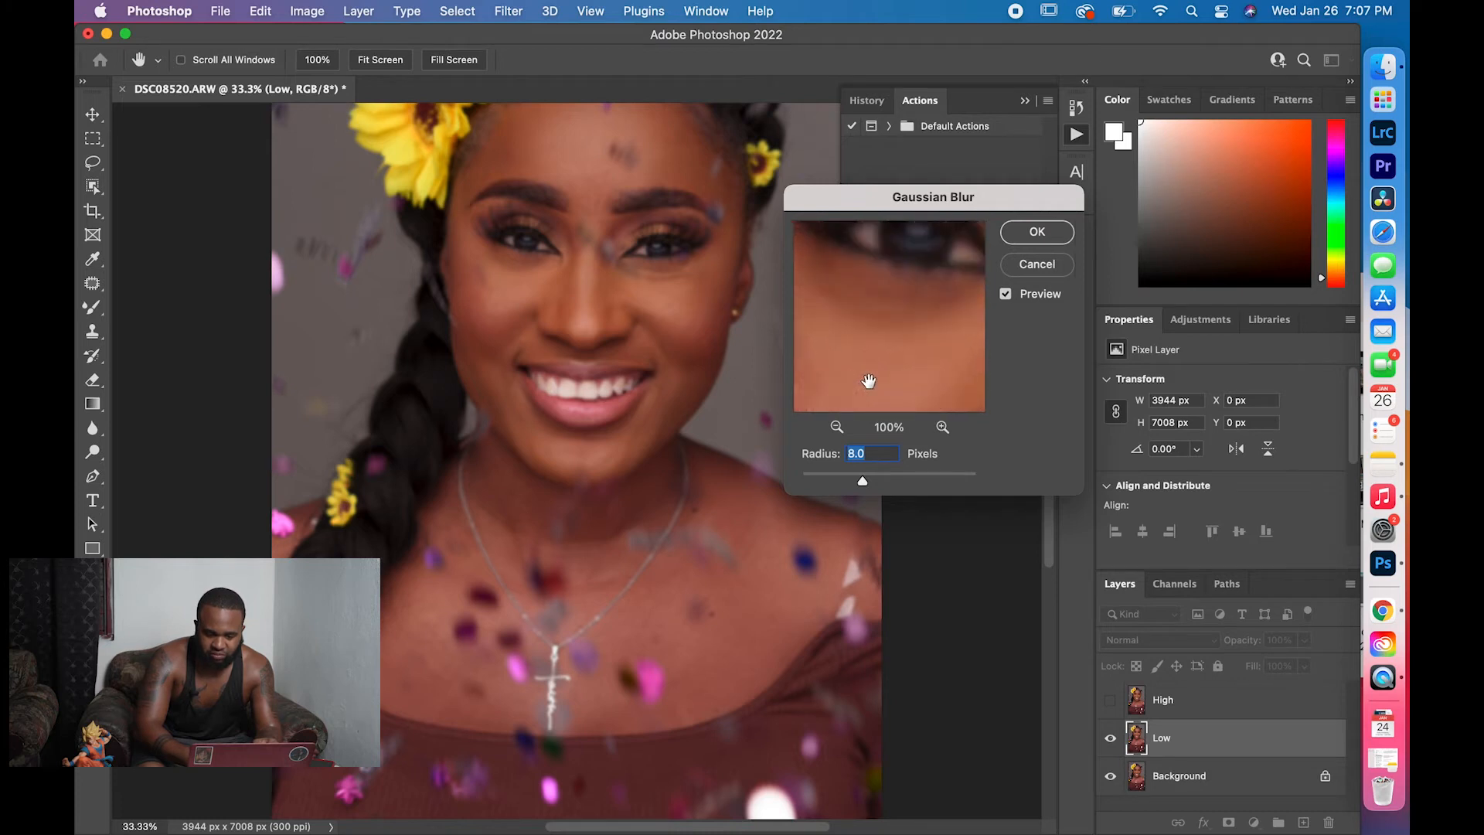
{"action": "left_click", "coordinate": [1034, 233]}
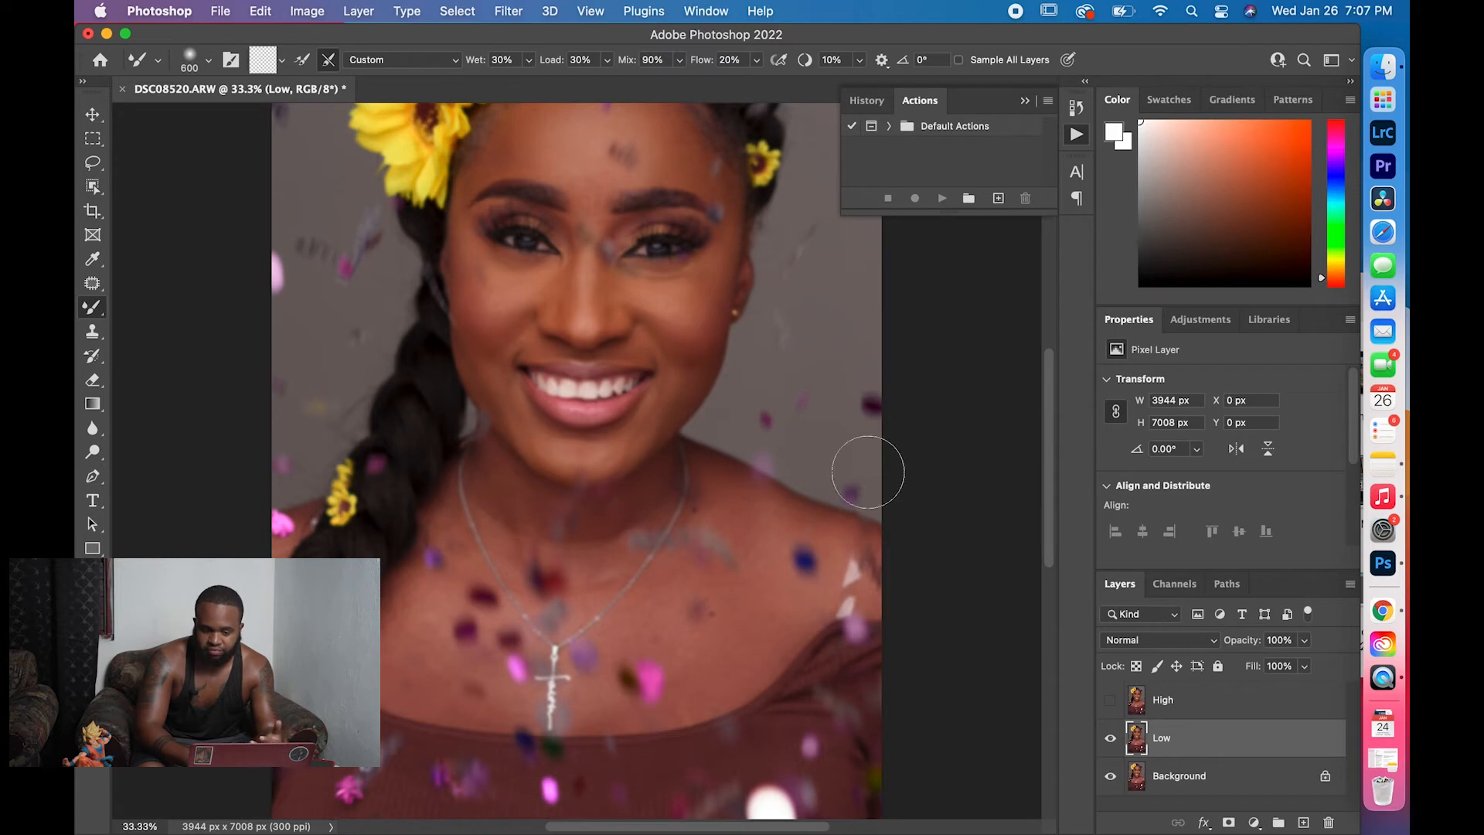
Show and select the High layer, and start Apply Image on it with Low as the source layer
{"action": "left_click", "coordinate": [1111, 700]}
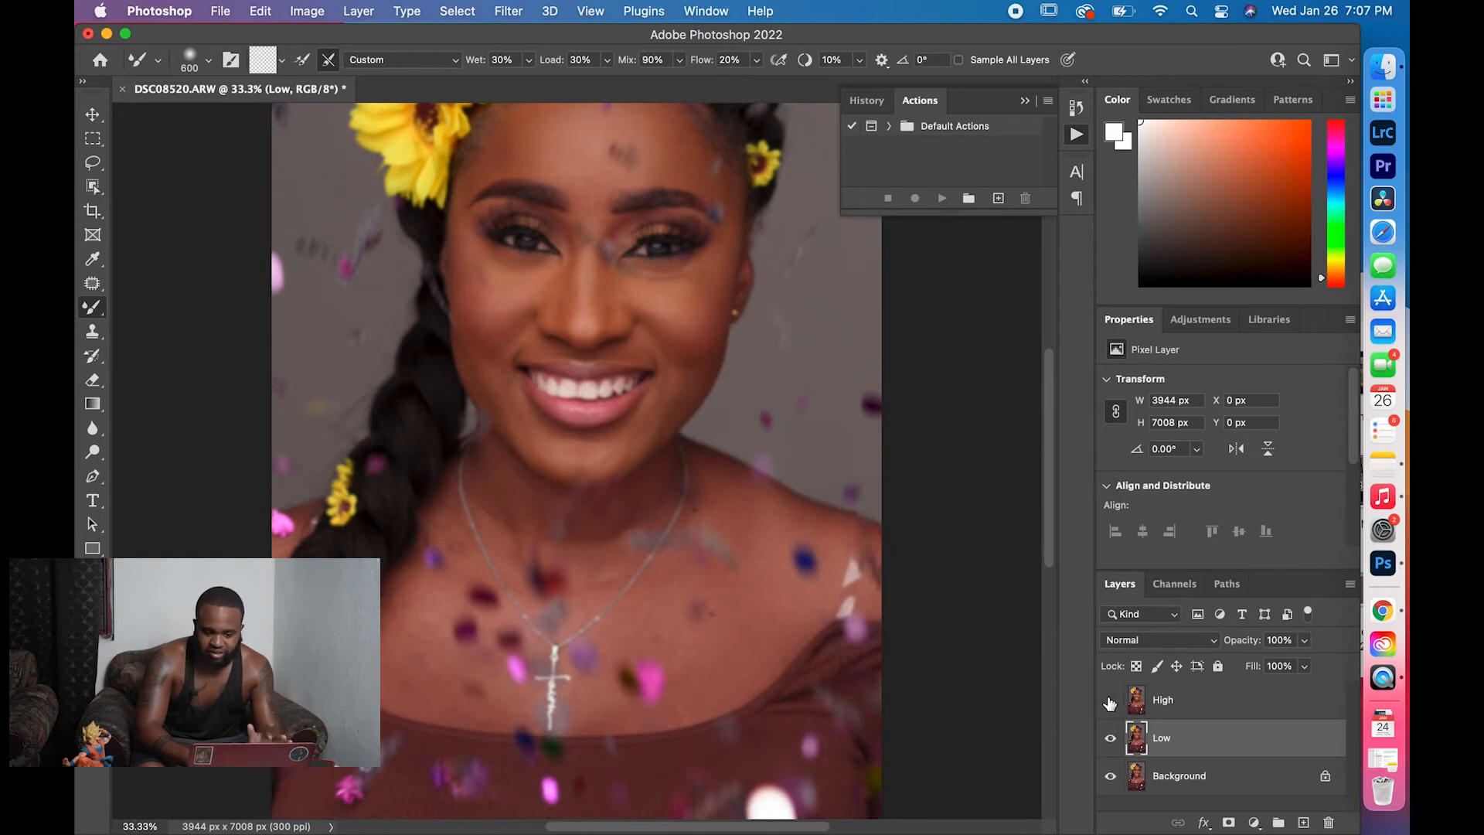
{"action": "left_click", "coordinate": [1221, 707]}
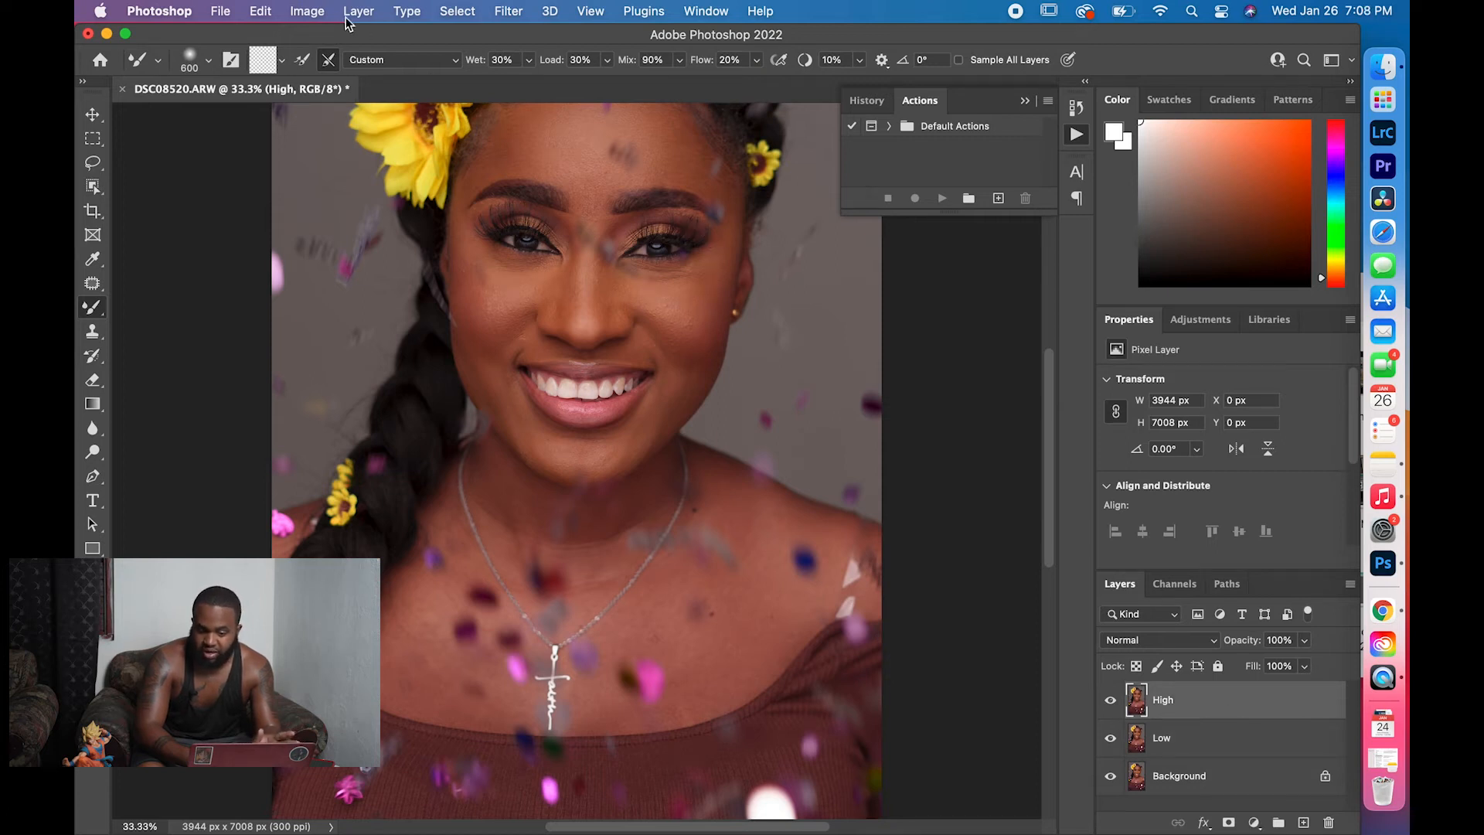
{"action": "left_click", "coordinate": [309, 10]}
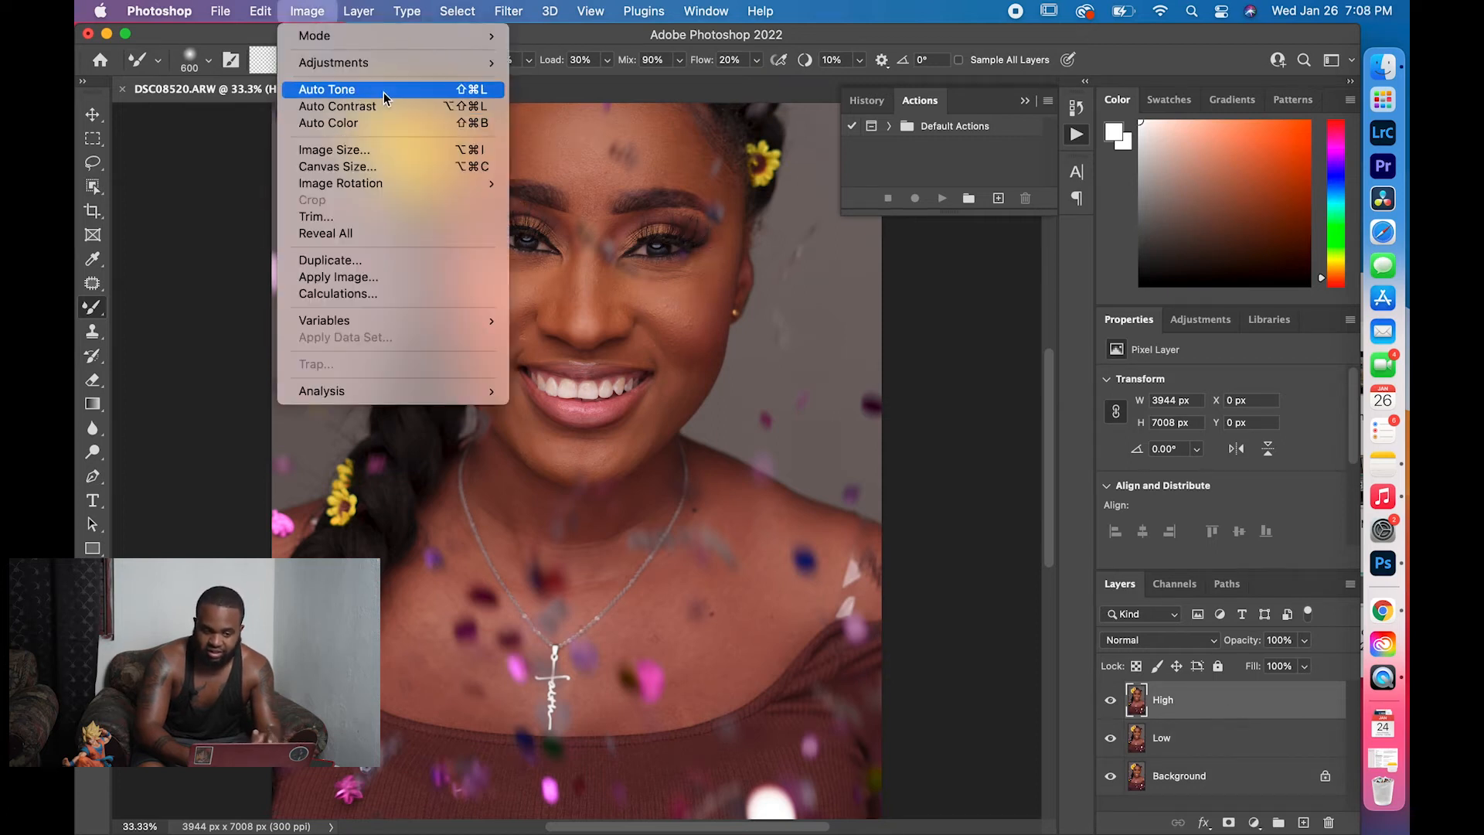
{"action": "left_click", "coordinate": [364, 276]}
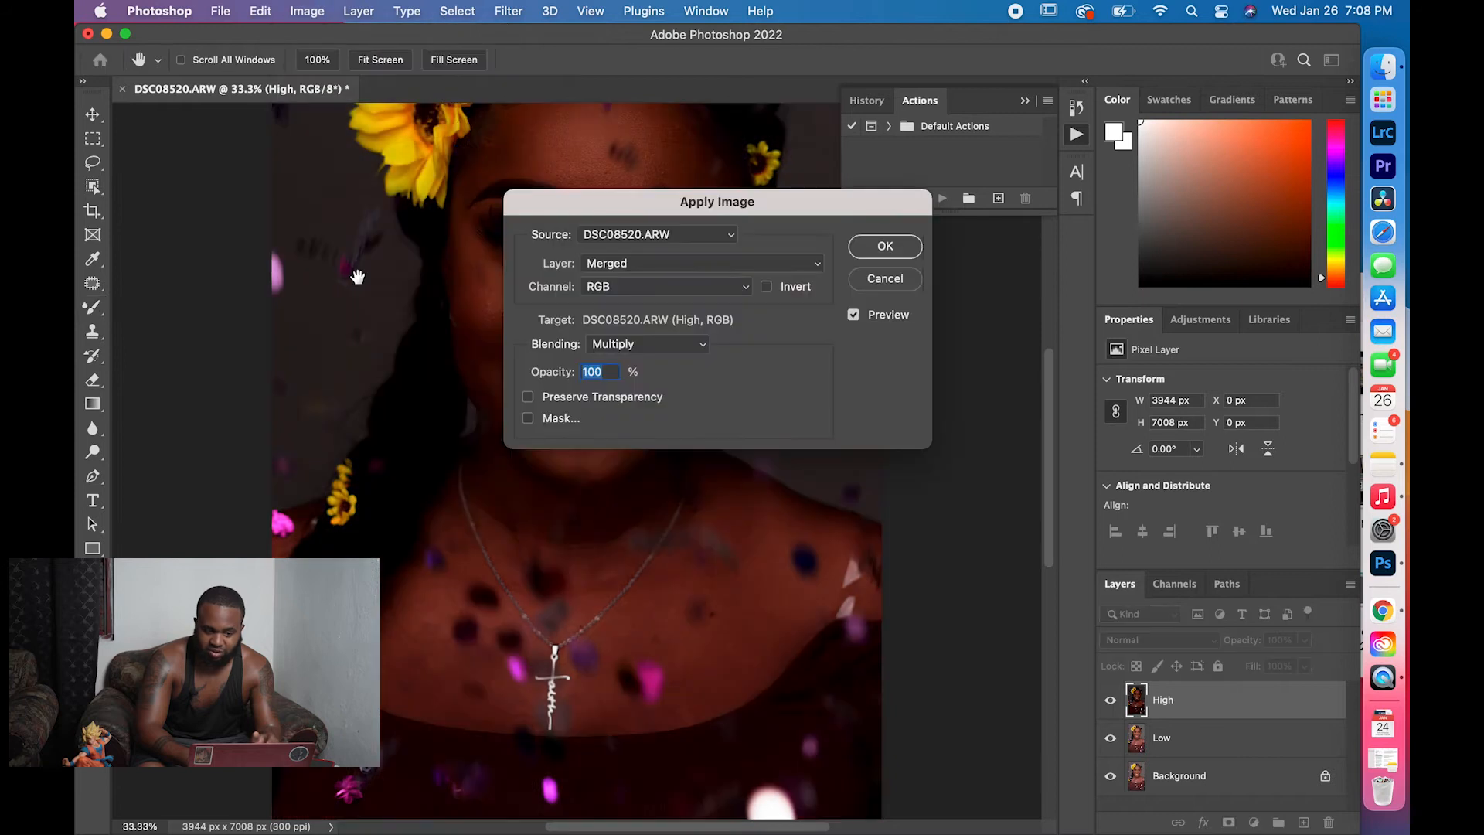
{"action": "left_click", "coordinate": [651, 265]}
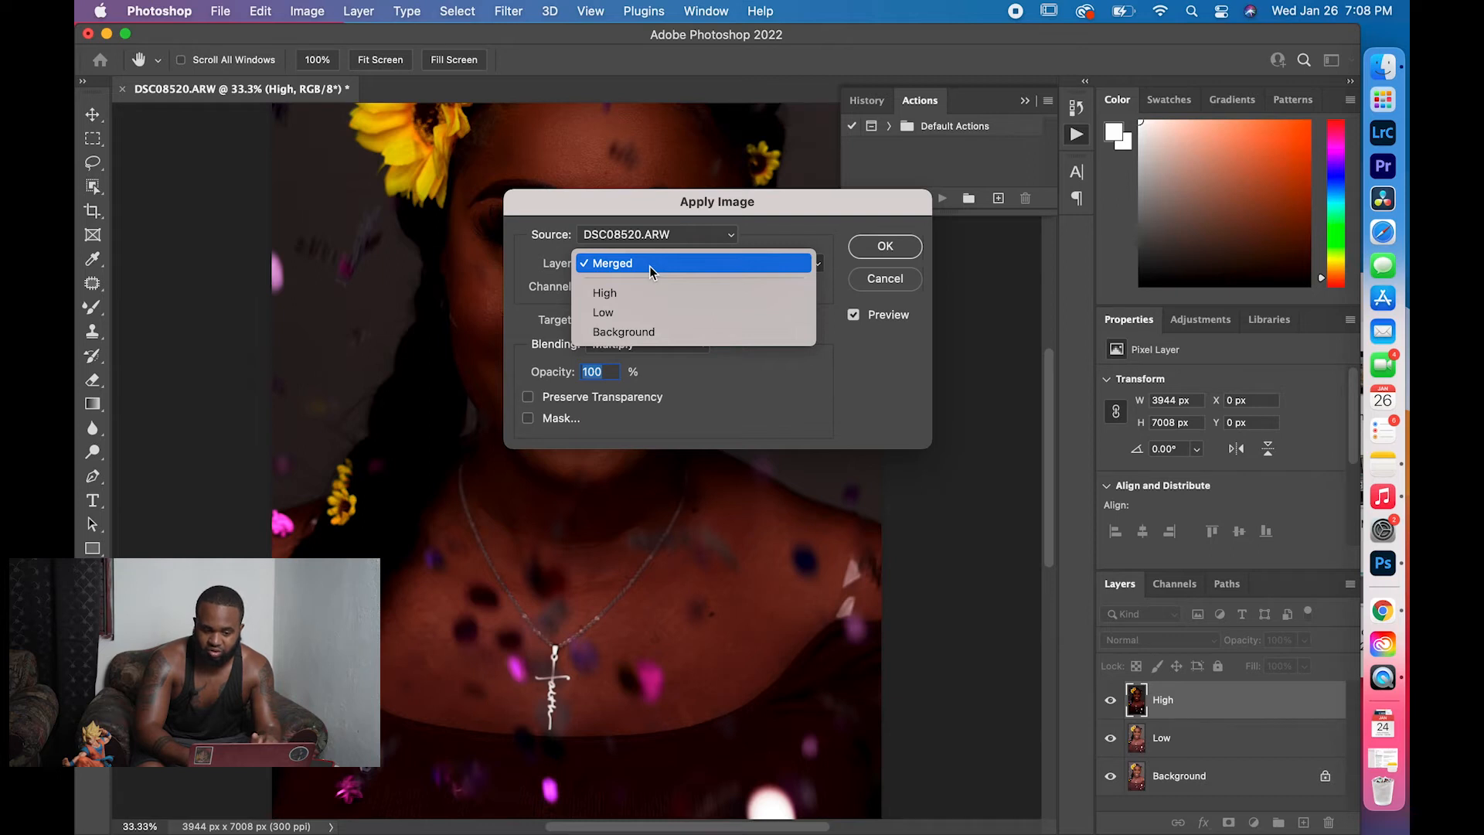
{"action": "left_click", "coordinate": [633, 312]}
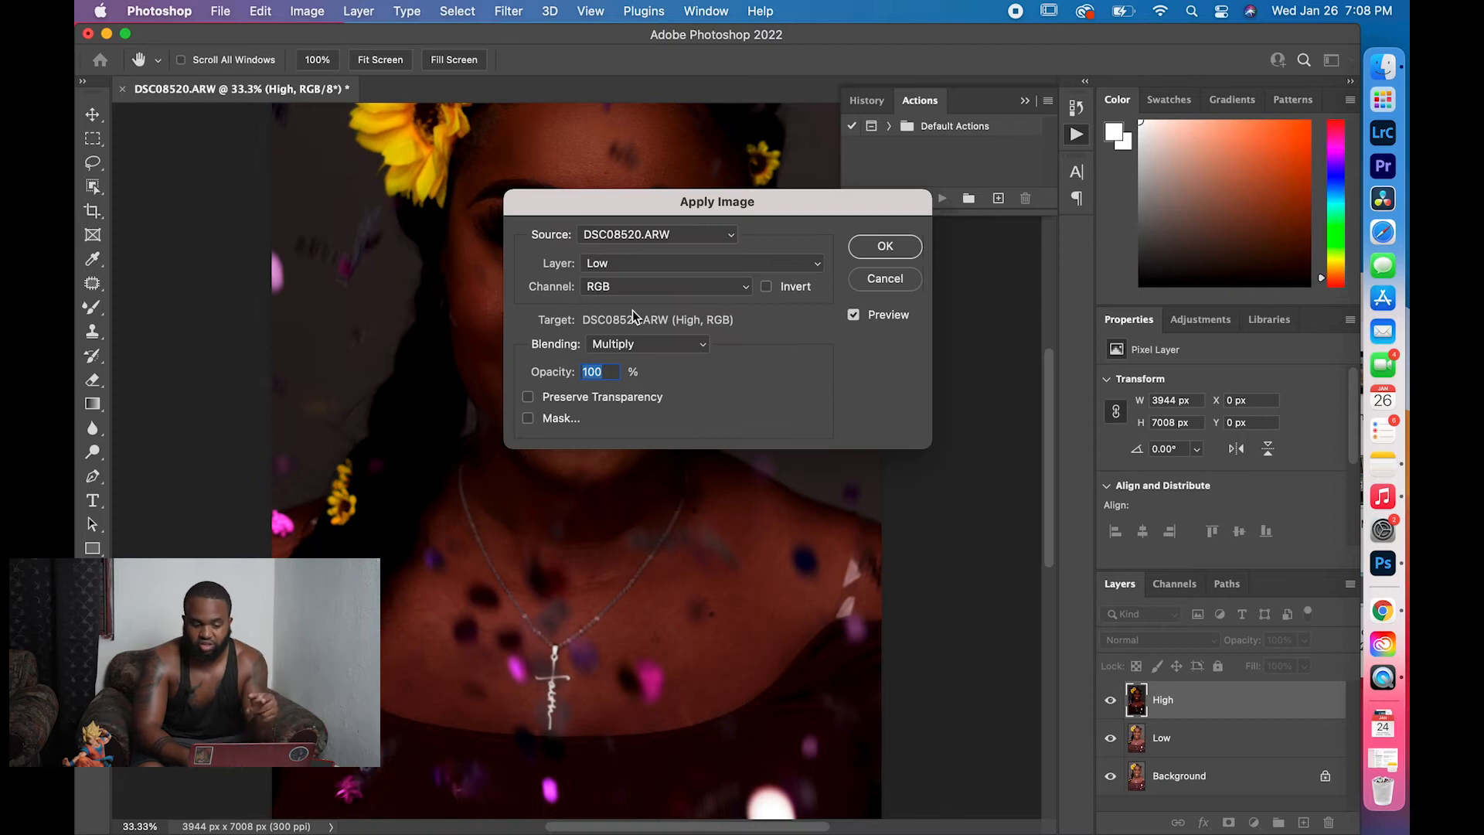
Apply the image to the High layer with Subtract blending, scale 2 and offset 128
{"action": "left_click", "coordinate": [648, 351]}
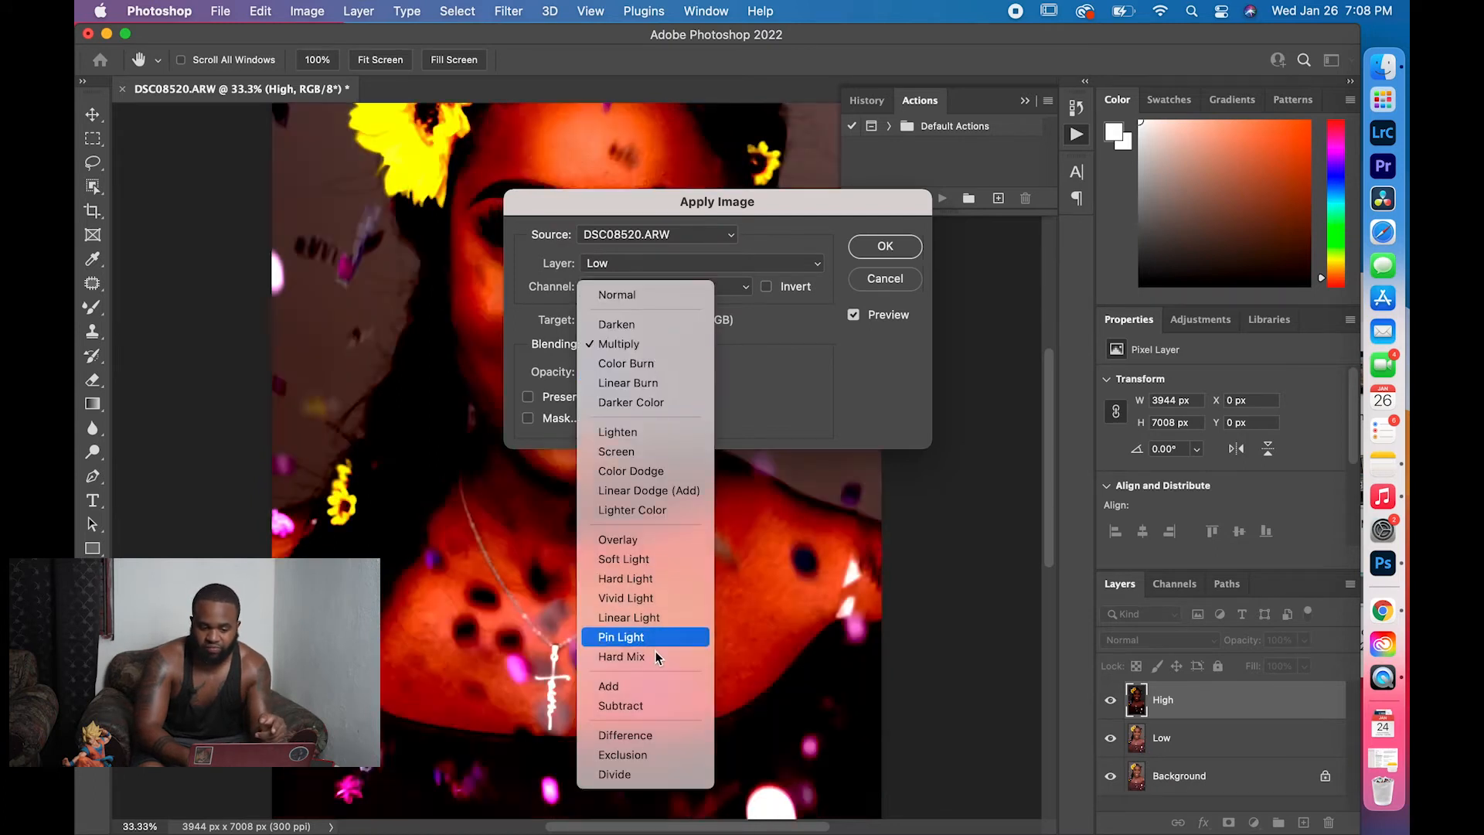
{"action": "left_click", "coordinate": [632, 706]}
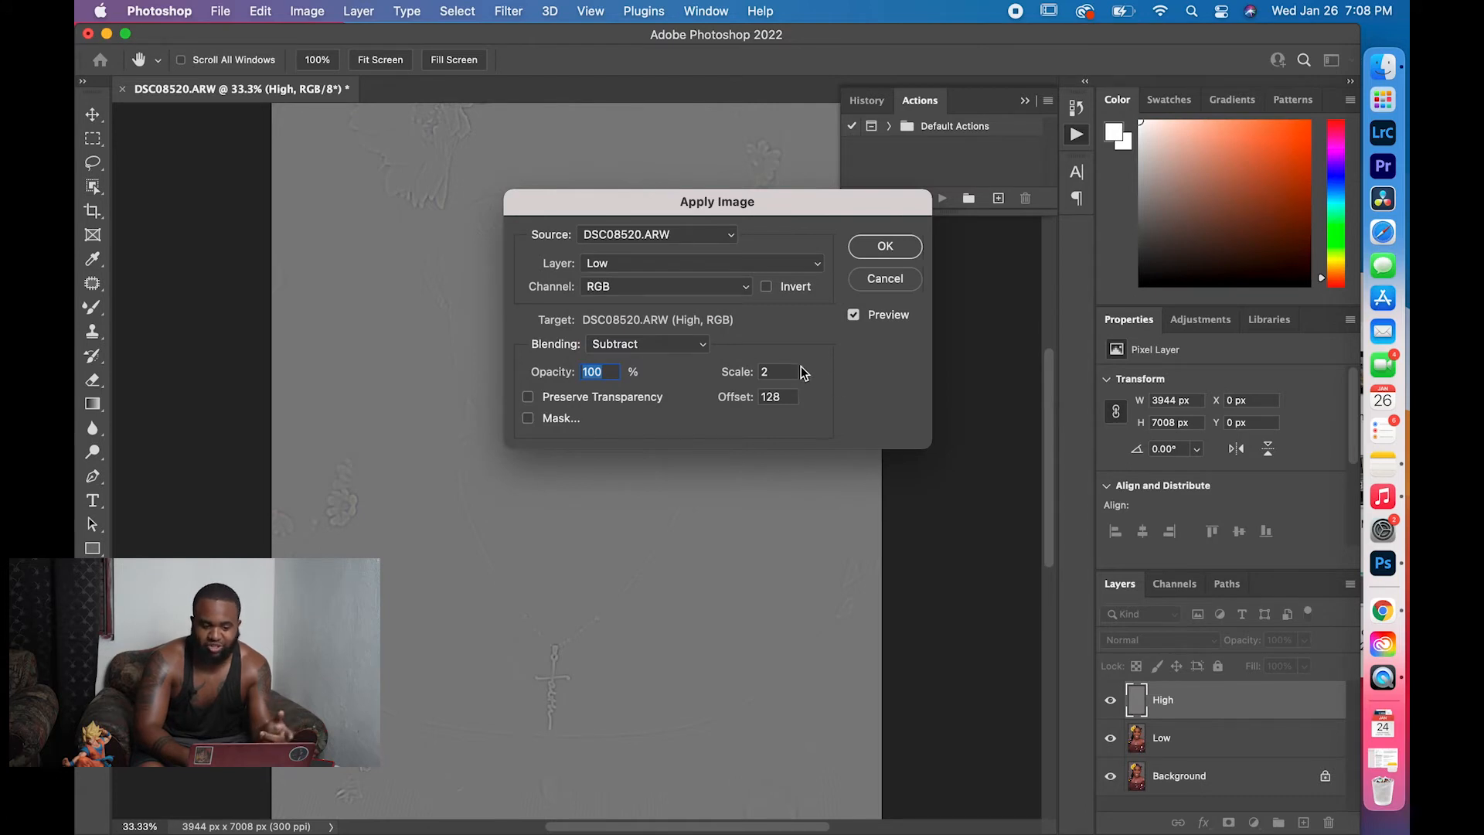
{"action": "left_click", "coordinate": [762, 372]}
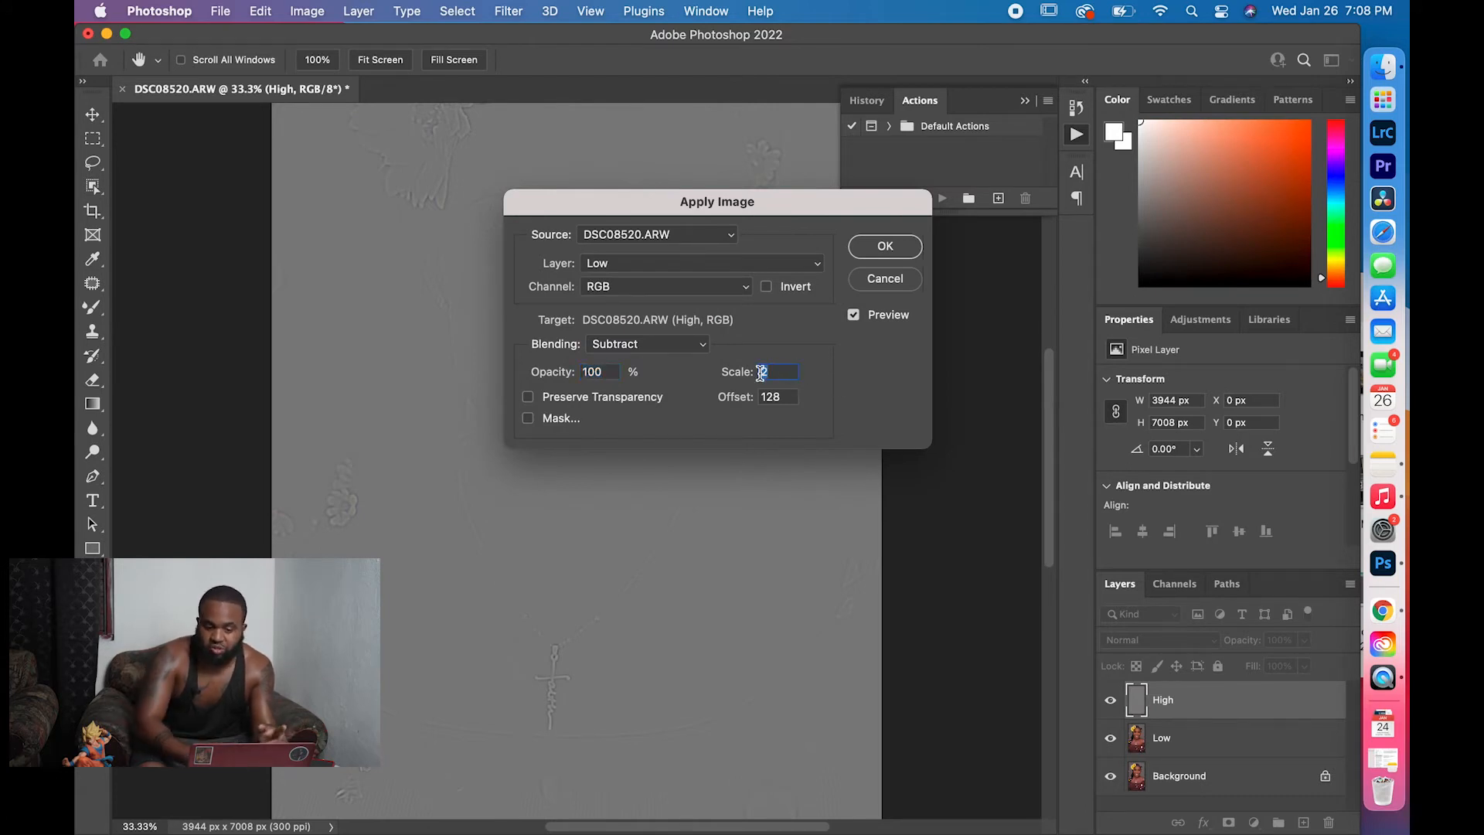
{"action": "left_click", "coordinate": [783, 397]}
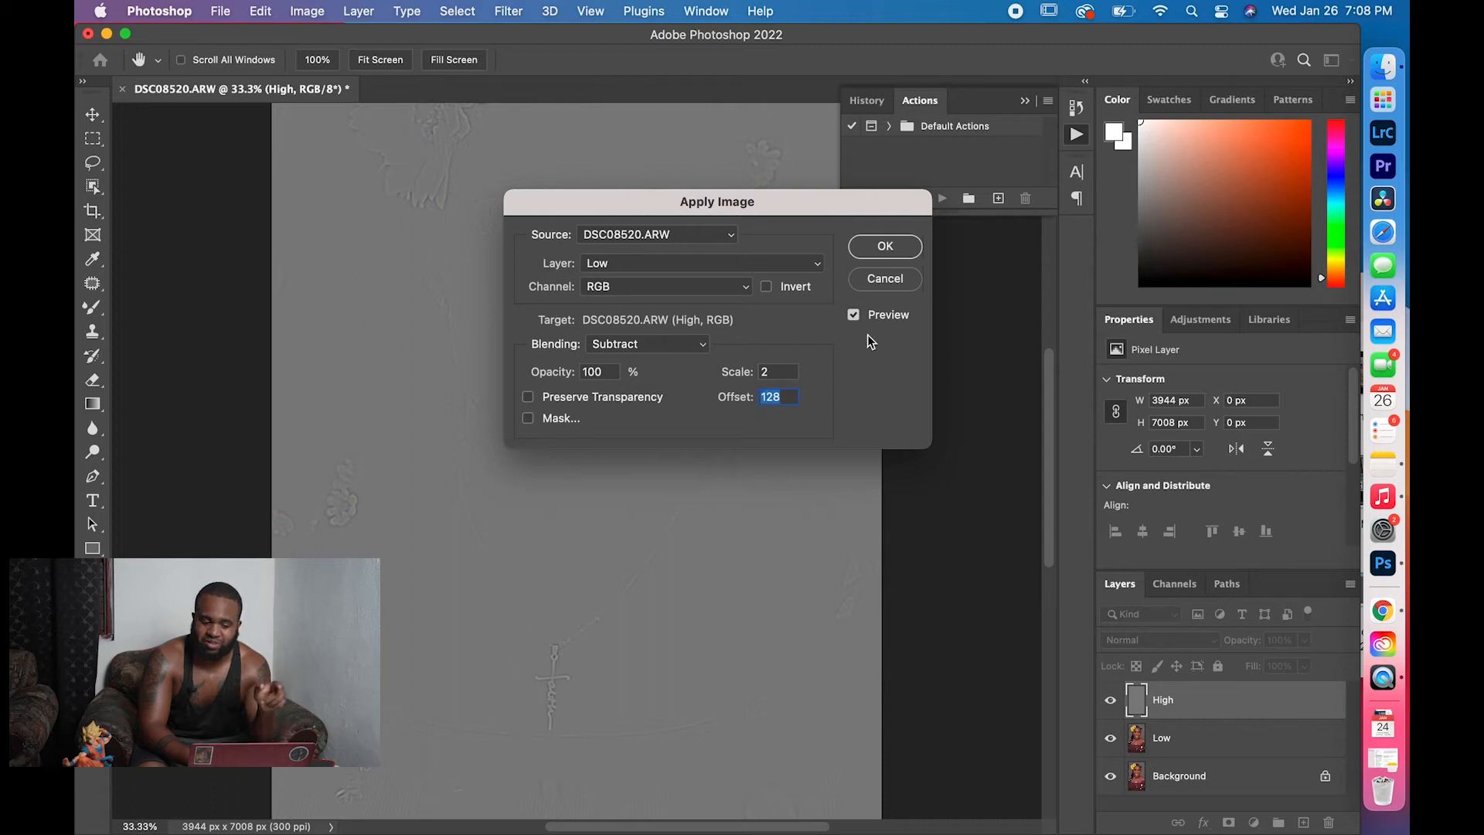
{"action": "left_click_drag", "start_coordinate": [760, 209], "coordinate": [866, 326]}
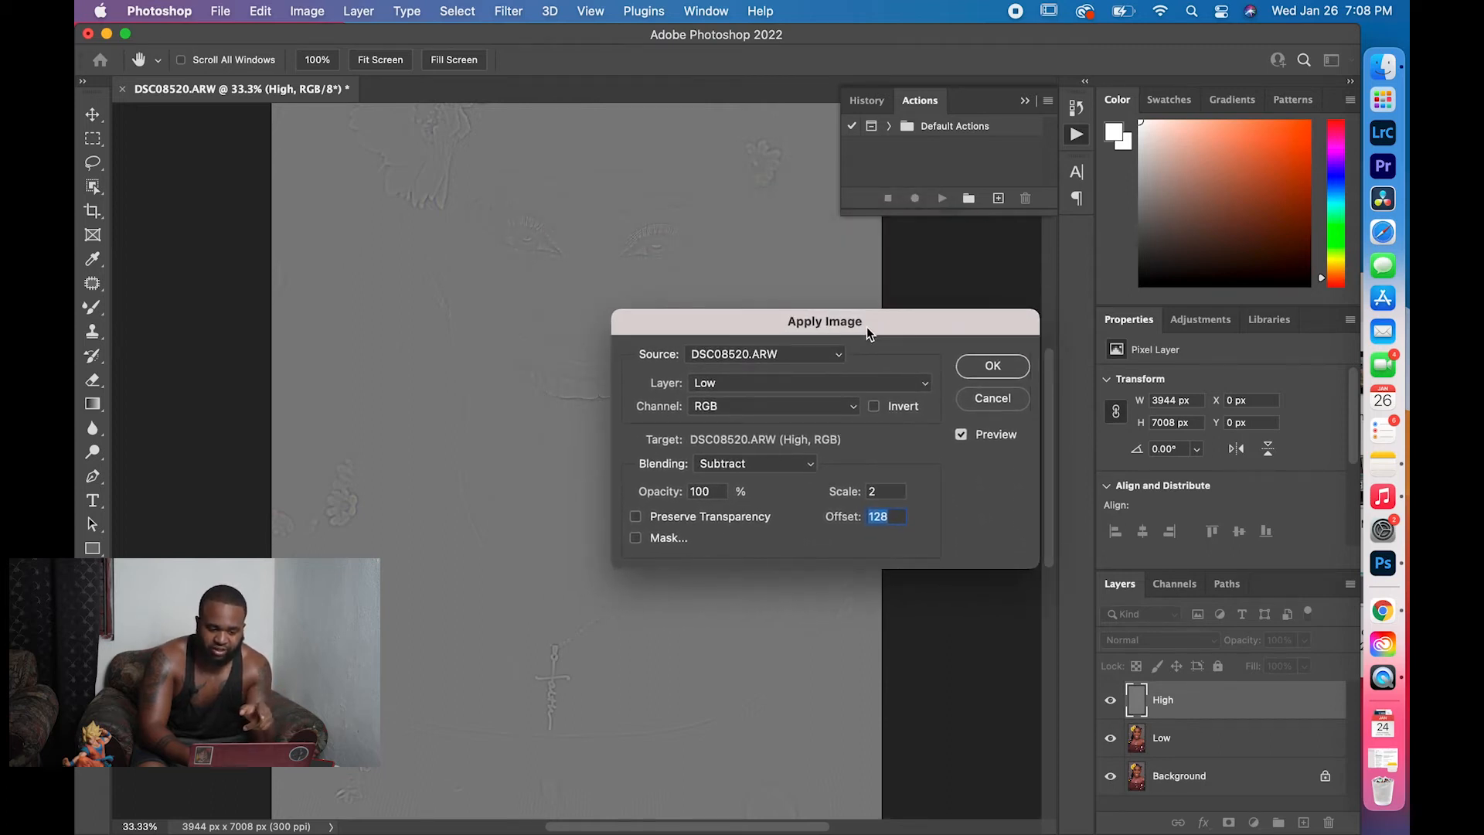
{"action": "left_click_drag", "start_coordinate": [866, 327], "coordinate": [757, 235]}
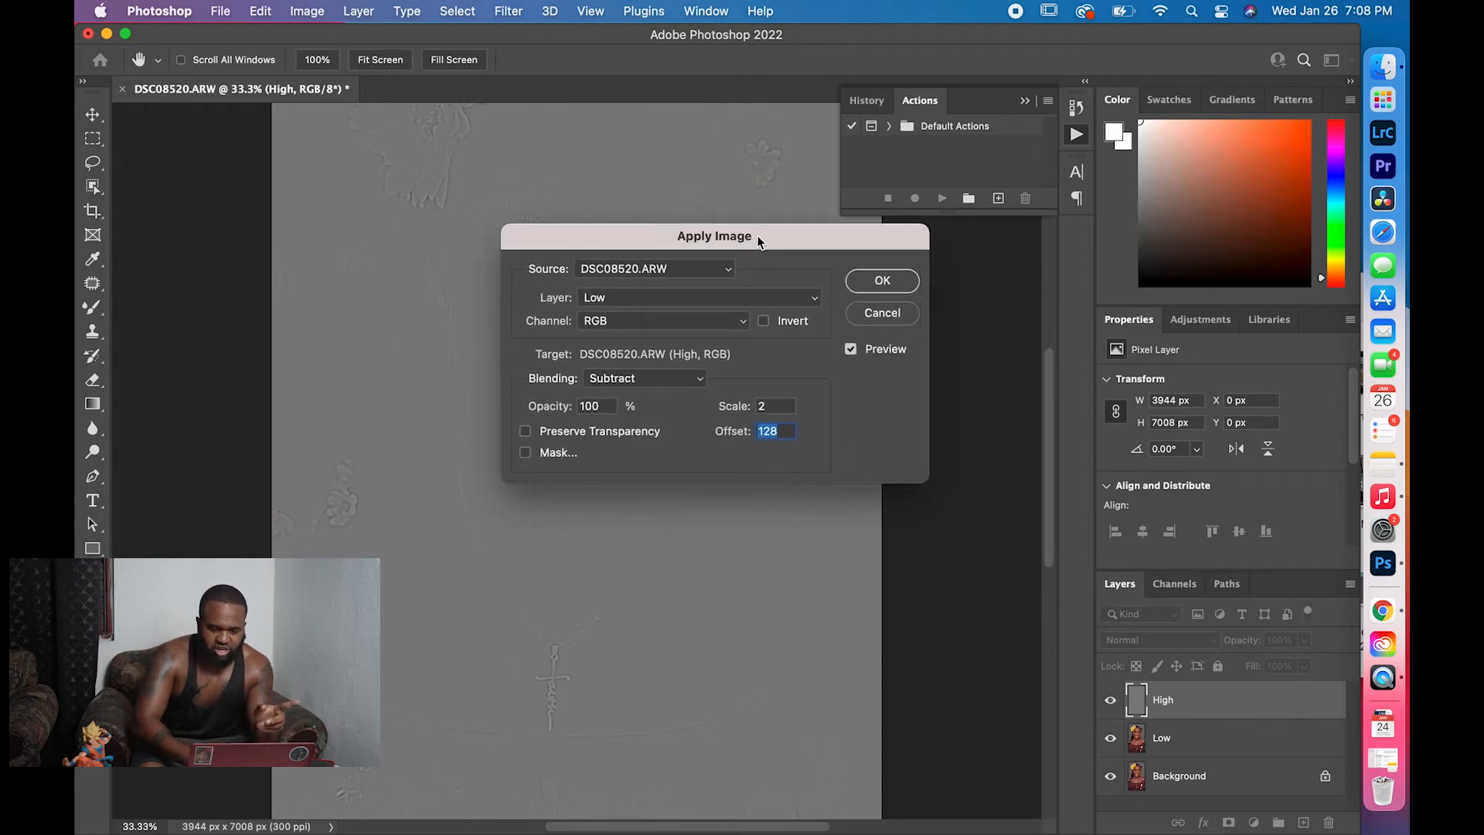
{"action": "left_click", "coordinate": [883, 282]}
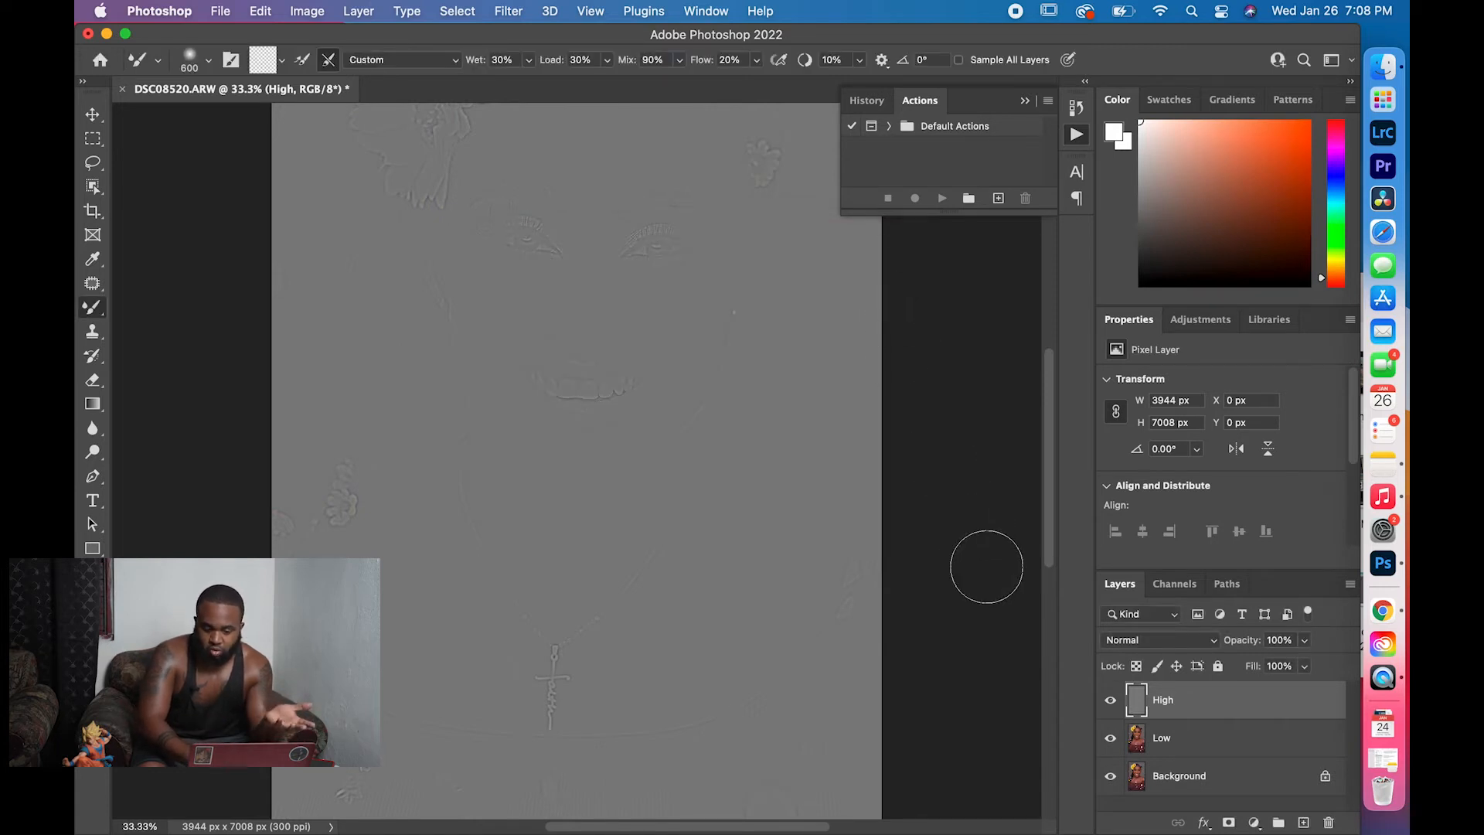
Set the High layer's blending mode to Linear Light
{"action": "scroll", "coordinate": [986, 566], "scroll_direction": "up", "scroll_amount": 3}
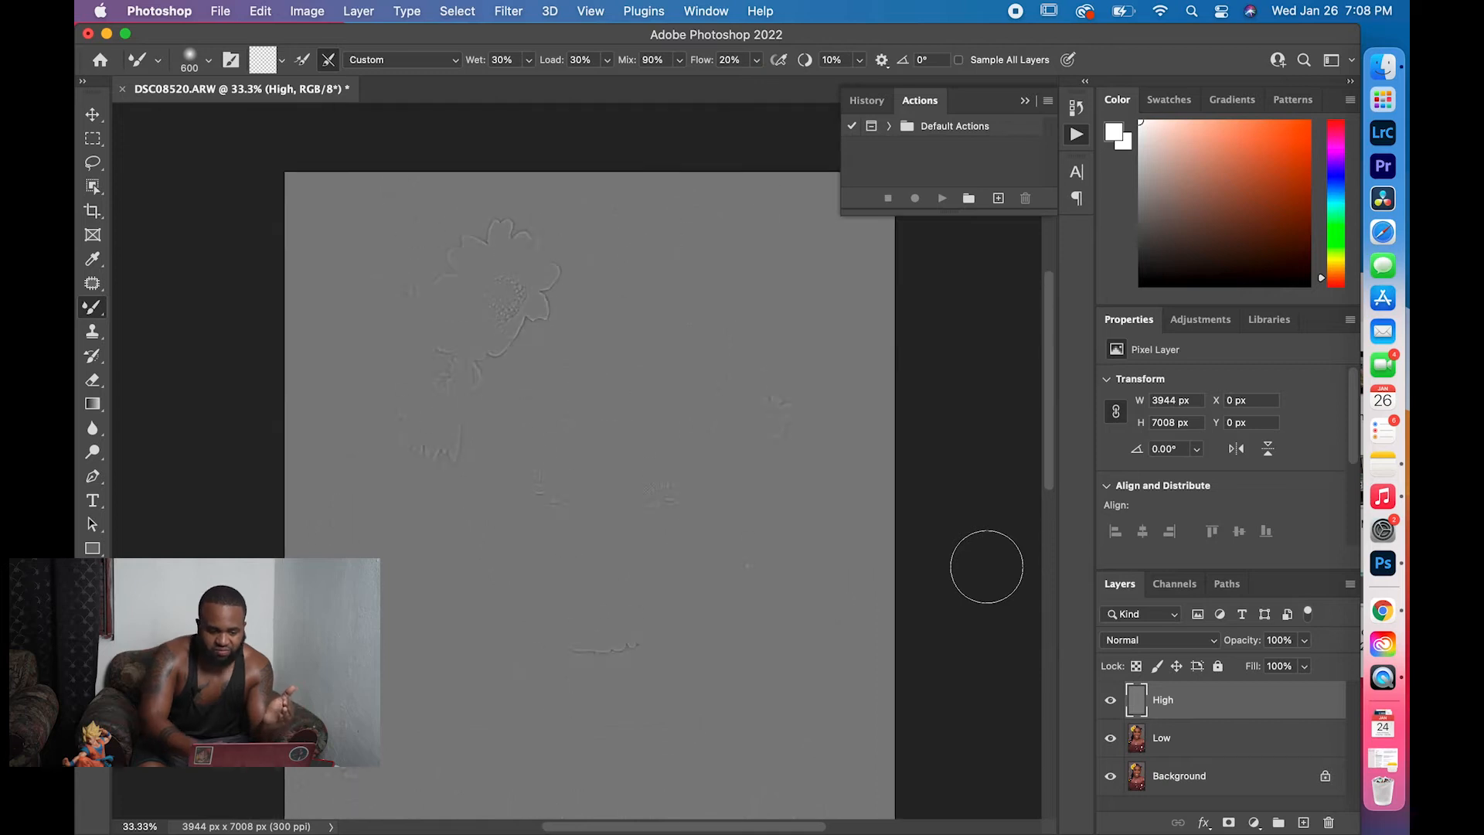
{"action": "scroll", "coordinate": [986, 567], "scroll_direction": "right", "scroll_amount": 2}
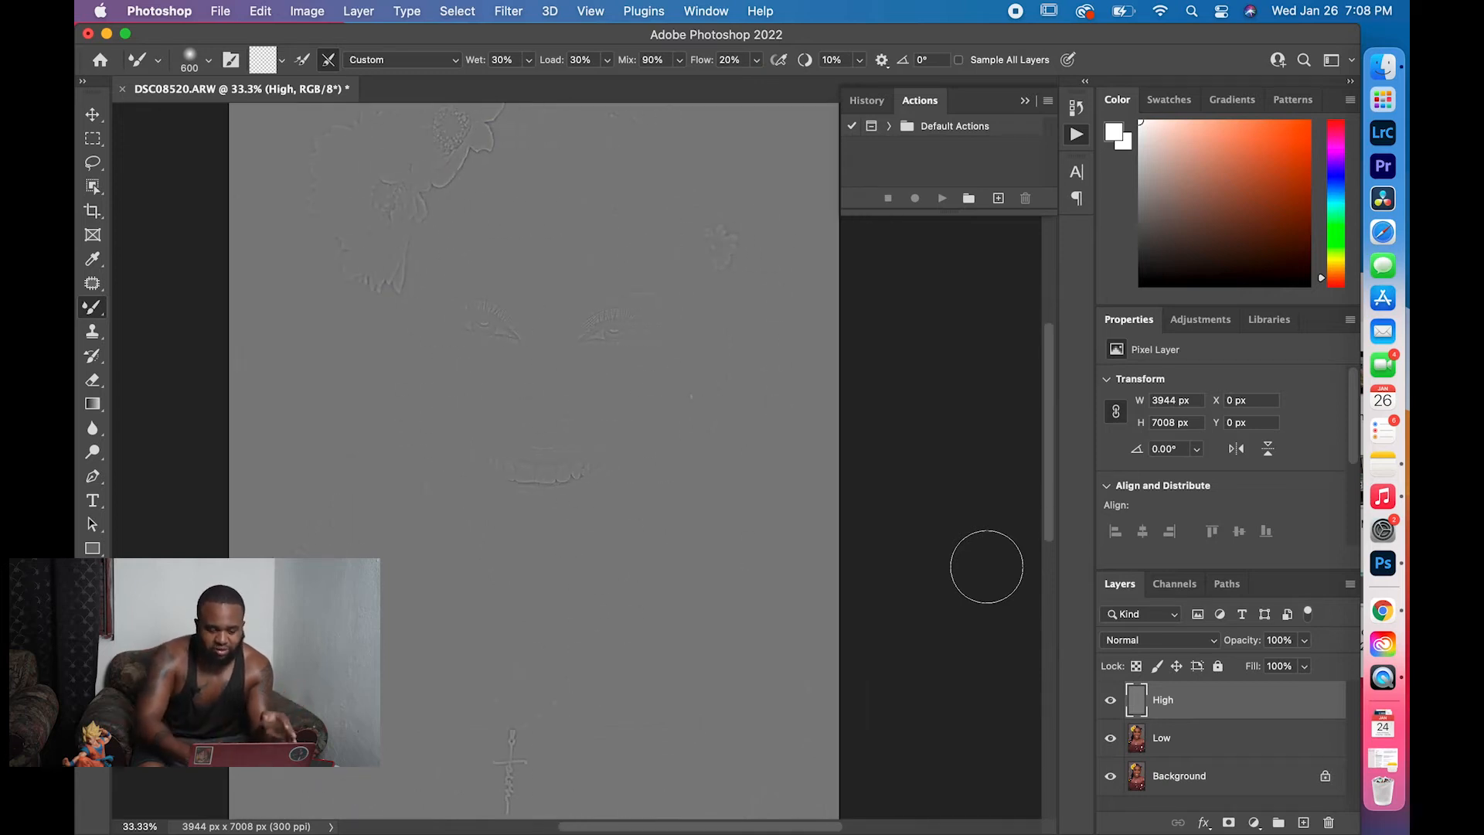
{"action": "left_click", "coordinate": [1159, 640]}
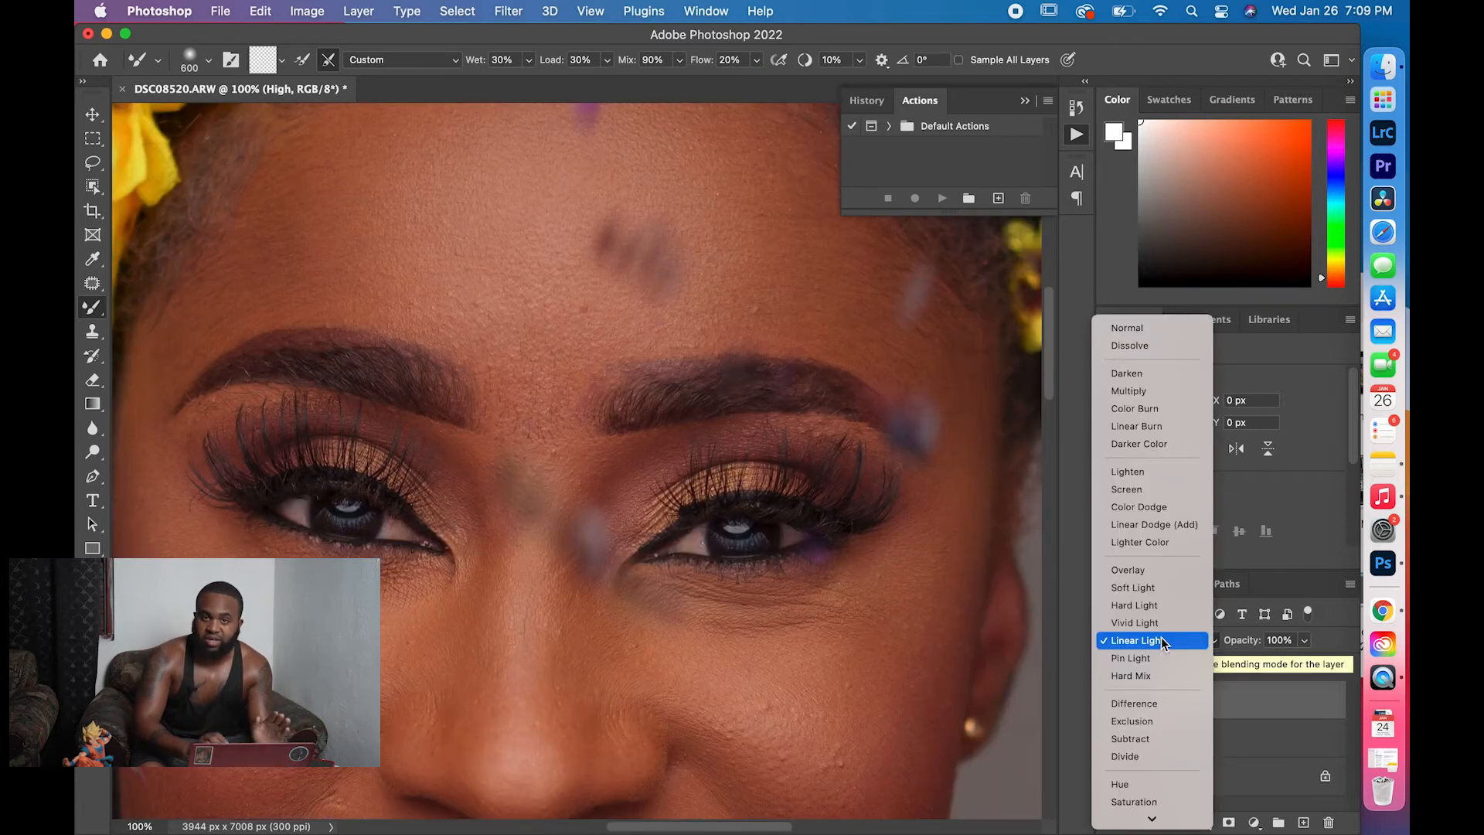
{"action": "left_click", "coordinate": [1161, 638]}
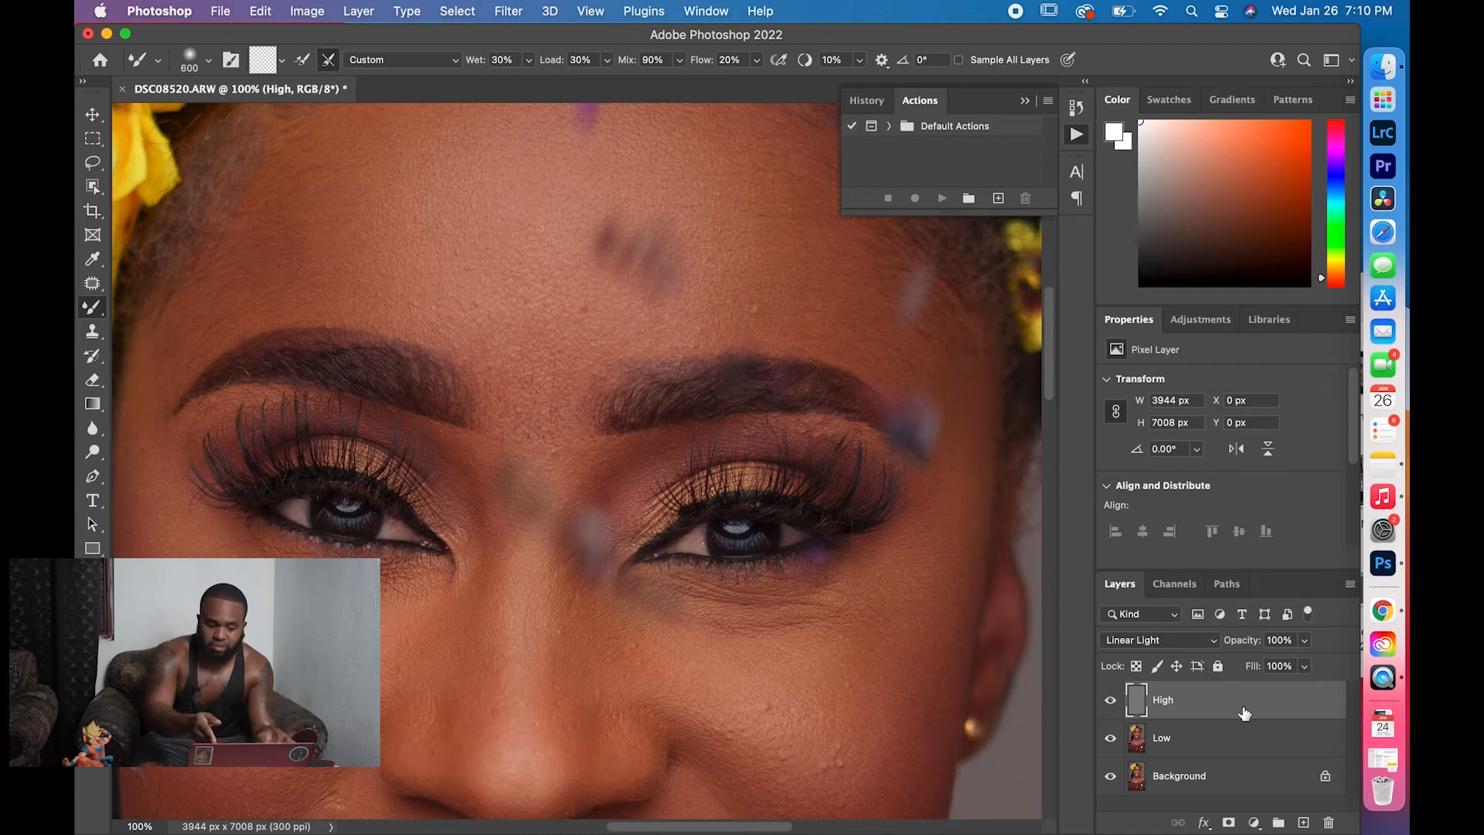
Group the High and Low layers together
{"action": "left_click", "coordinate": [1211, 748], "text": "shift"}
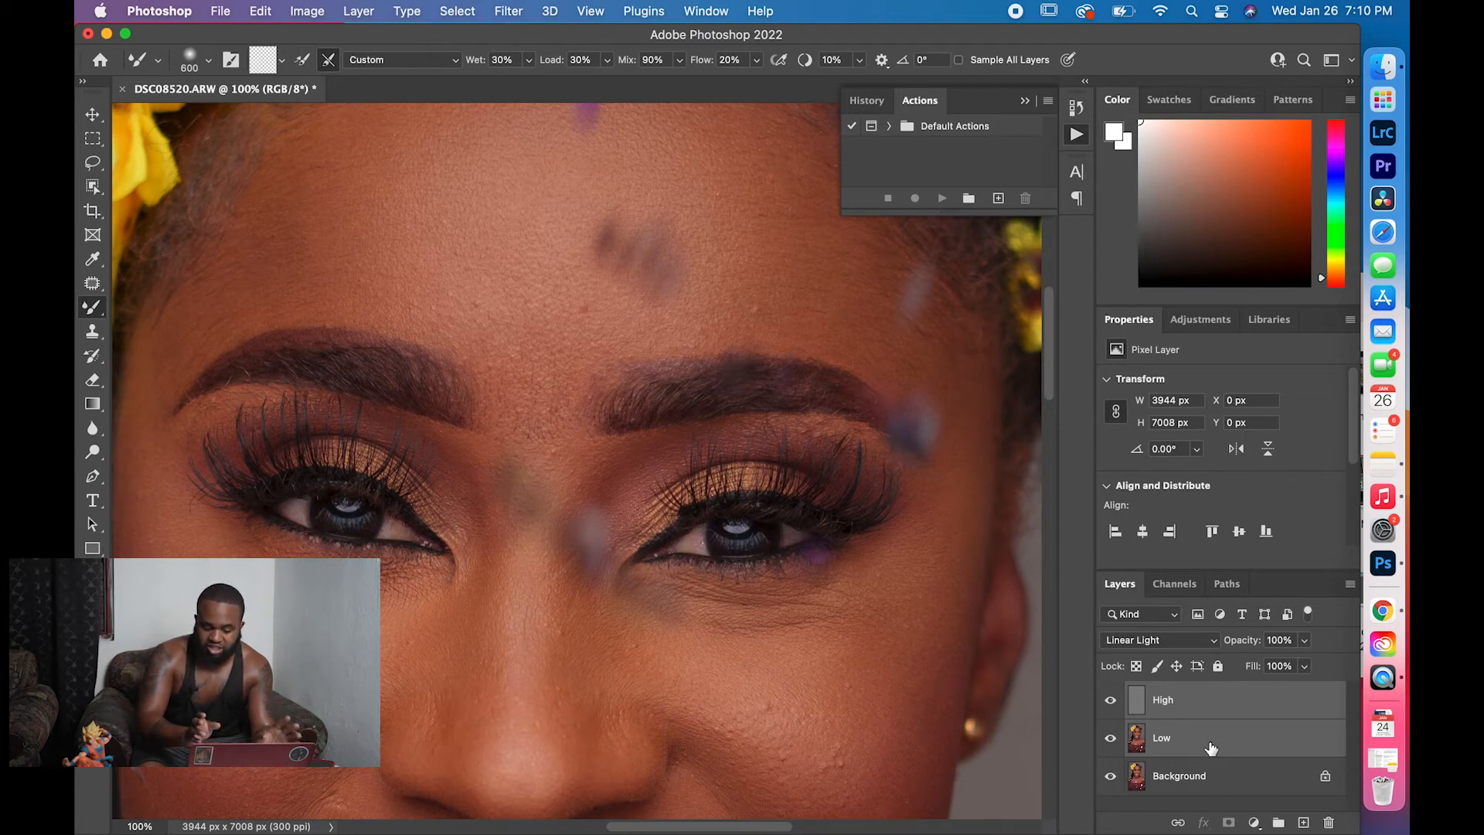
{"action": "key", "text": "super+g"}
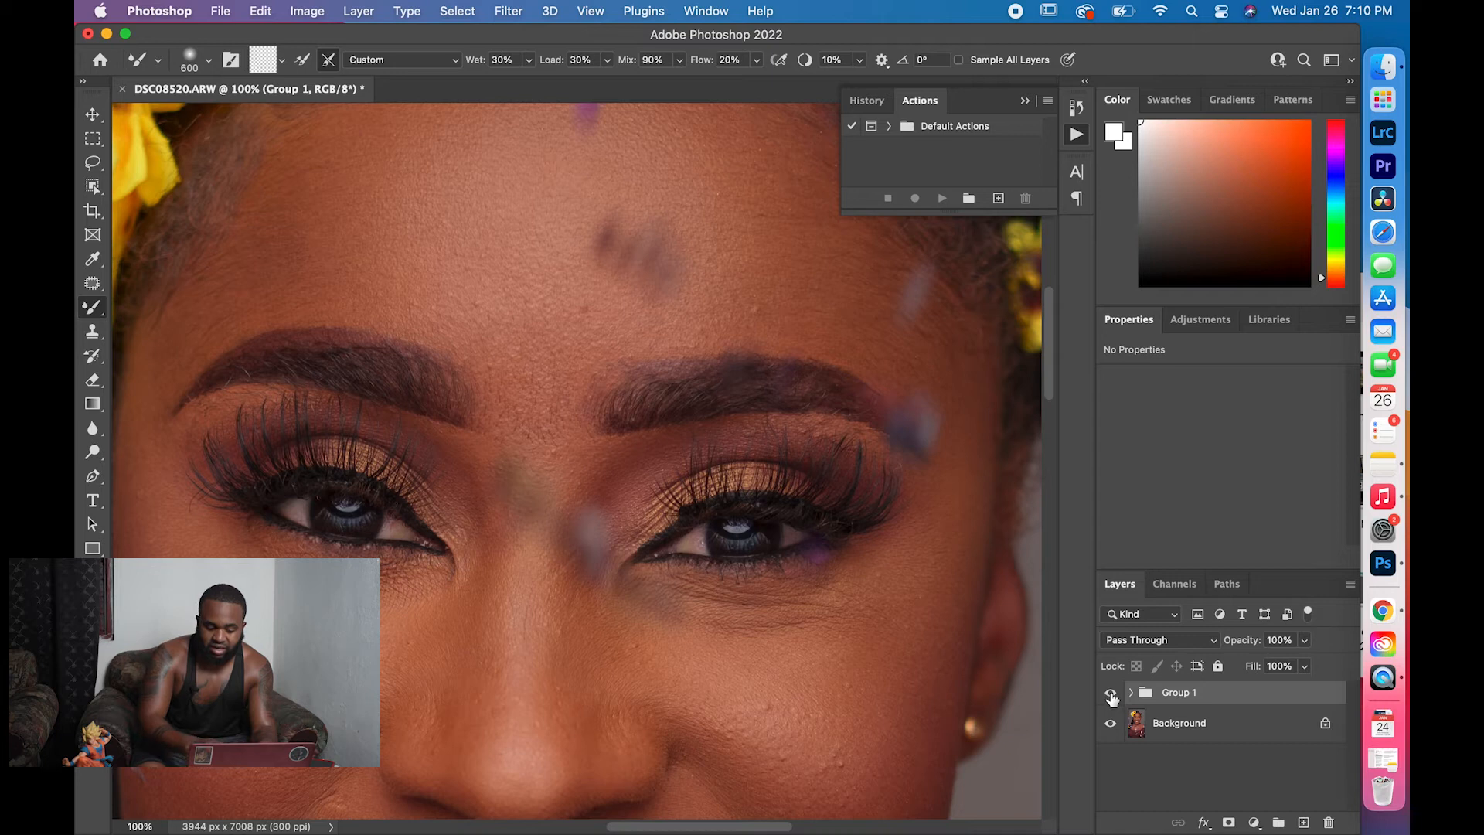
Compare the face with and without the frequency separation group by toggling the group's visibility
{"action": "left_click", "coordinate": [1111, 695]}
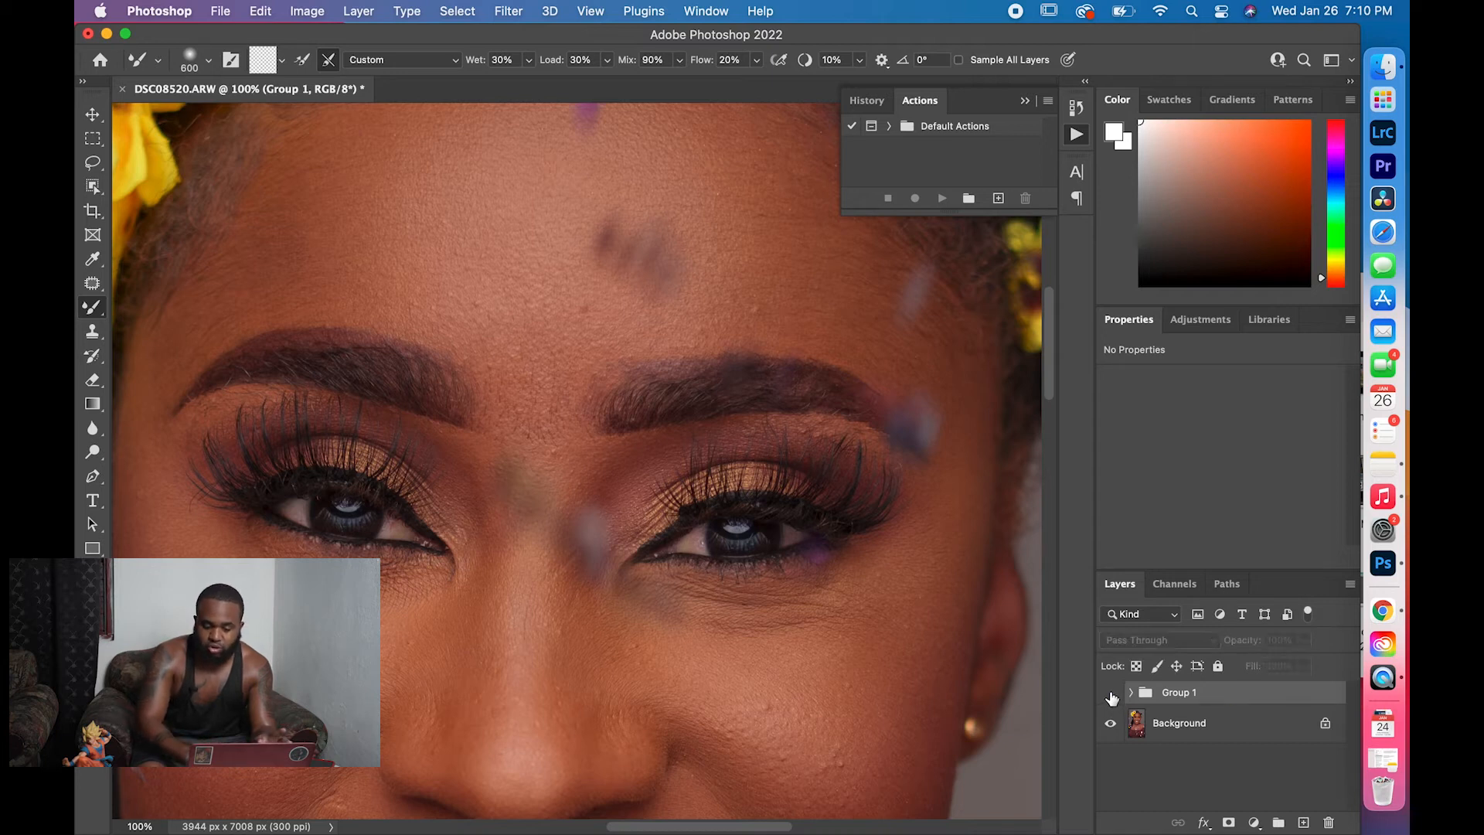
{"action": "left_click", "coordinate": [1111, 695]}
{"action": "left_click", "coordinate": [1111, 695]}
{"action": "left_click", "coordinate": [1111, 695]}
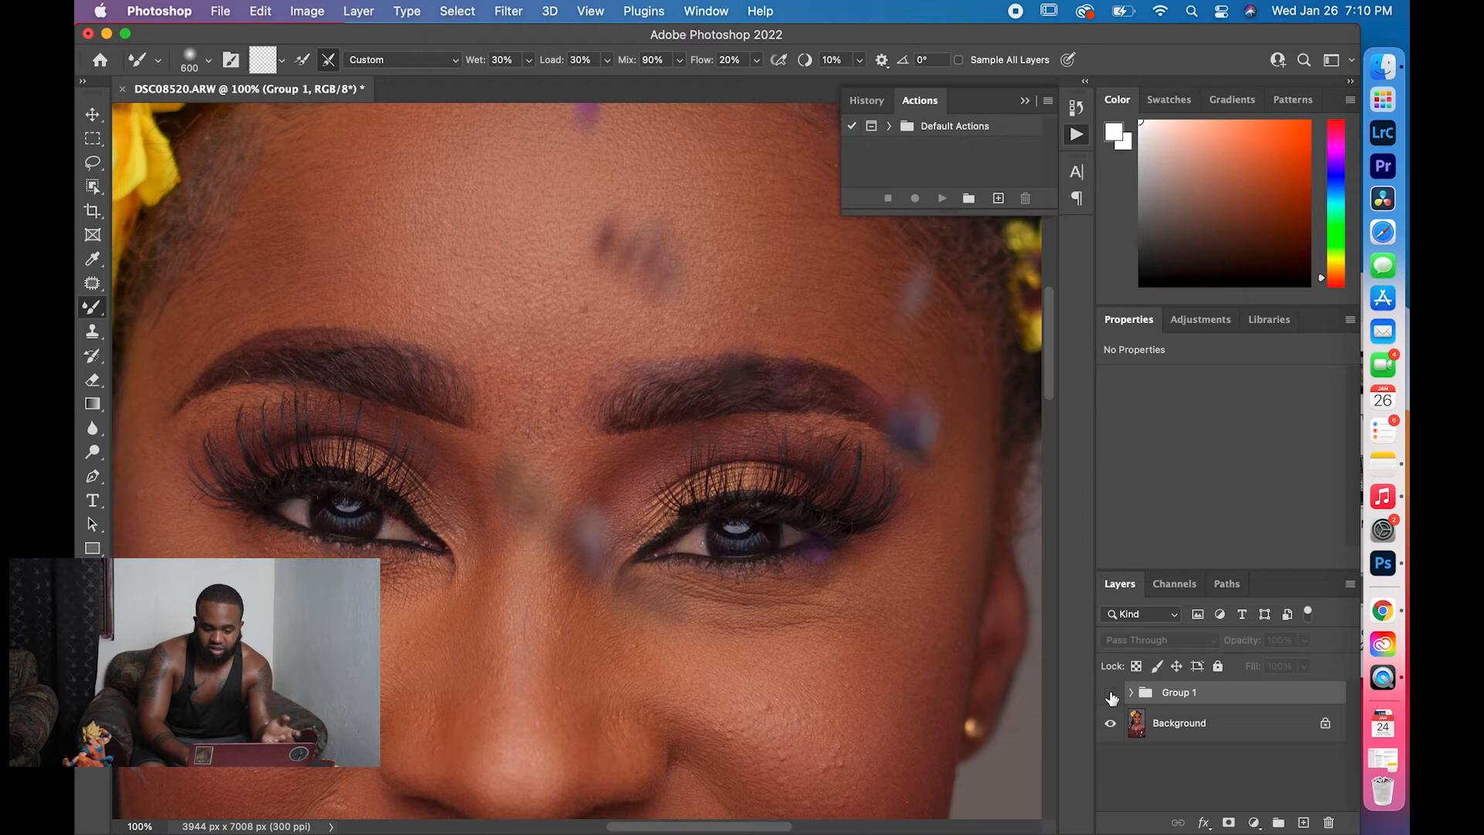
{"action": "left_click", "coordinate": [1111, 696]}
{"action": "left_click", "coordinate": [1111, 696]}
{"action": "left_click", "coordinate": [1111, 696]}
{"action": "left_click", "coordinate": [1111, 696]}
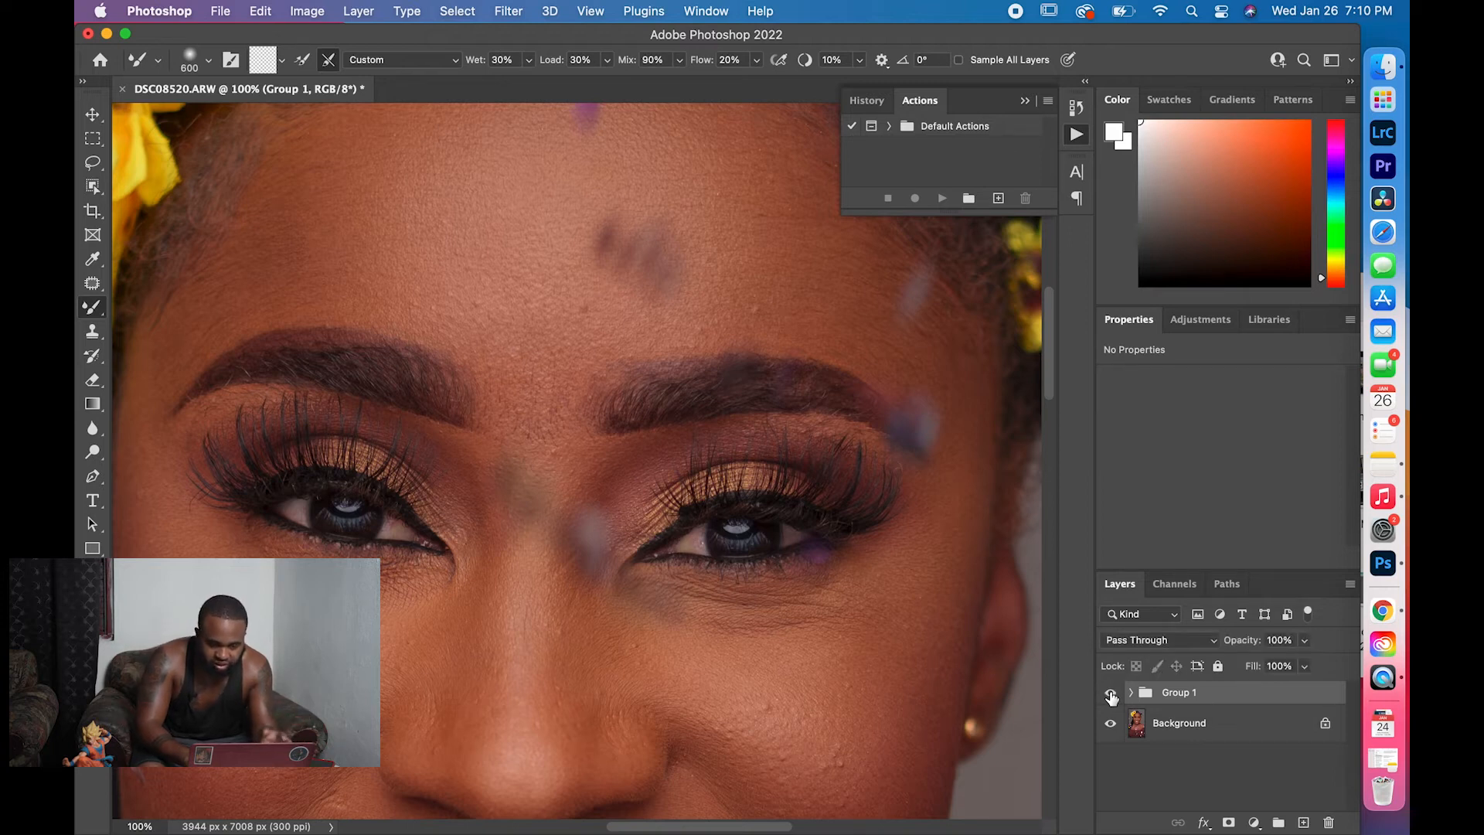
{"action": "left_click", "coordinate": [1111, 696]}
{"action": "left_click", "coordinate": [1111, 696]}
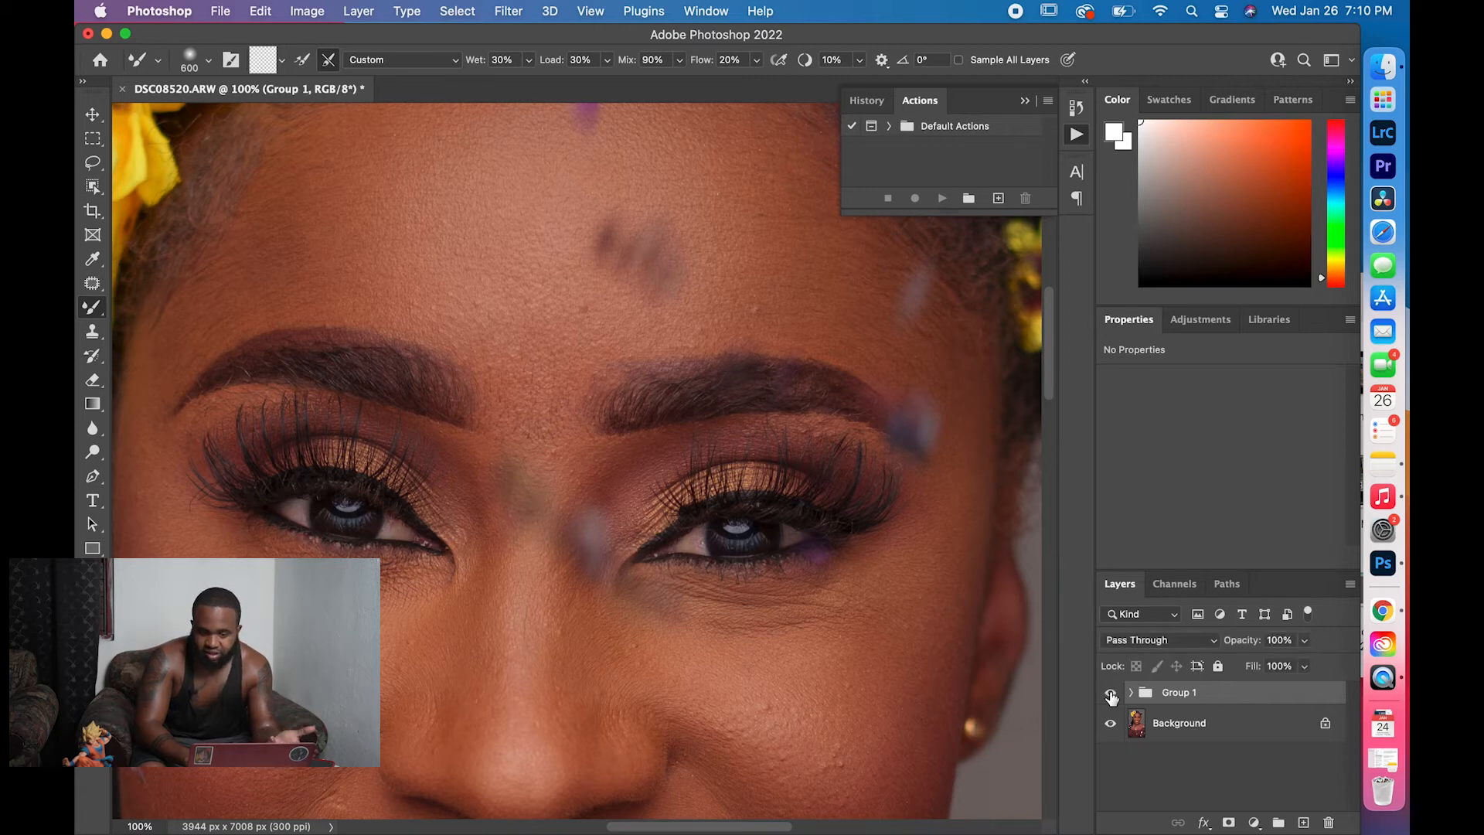
Expand the group and duplicate both the Low layer and the High layer inside it
{"action": "left_click", "coordinate": [1132, 697]}
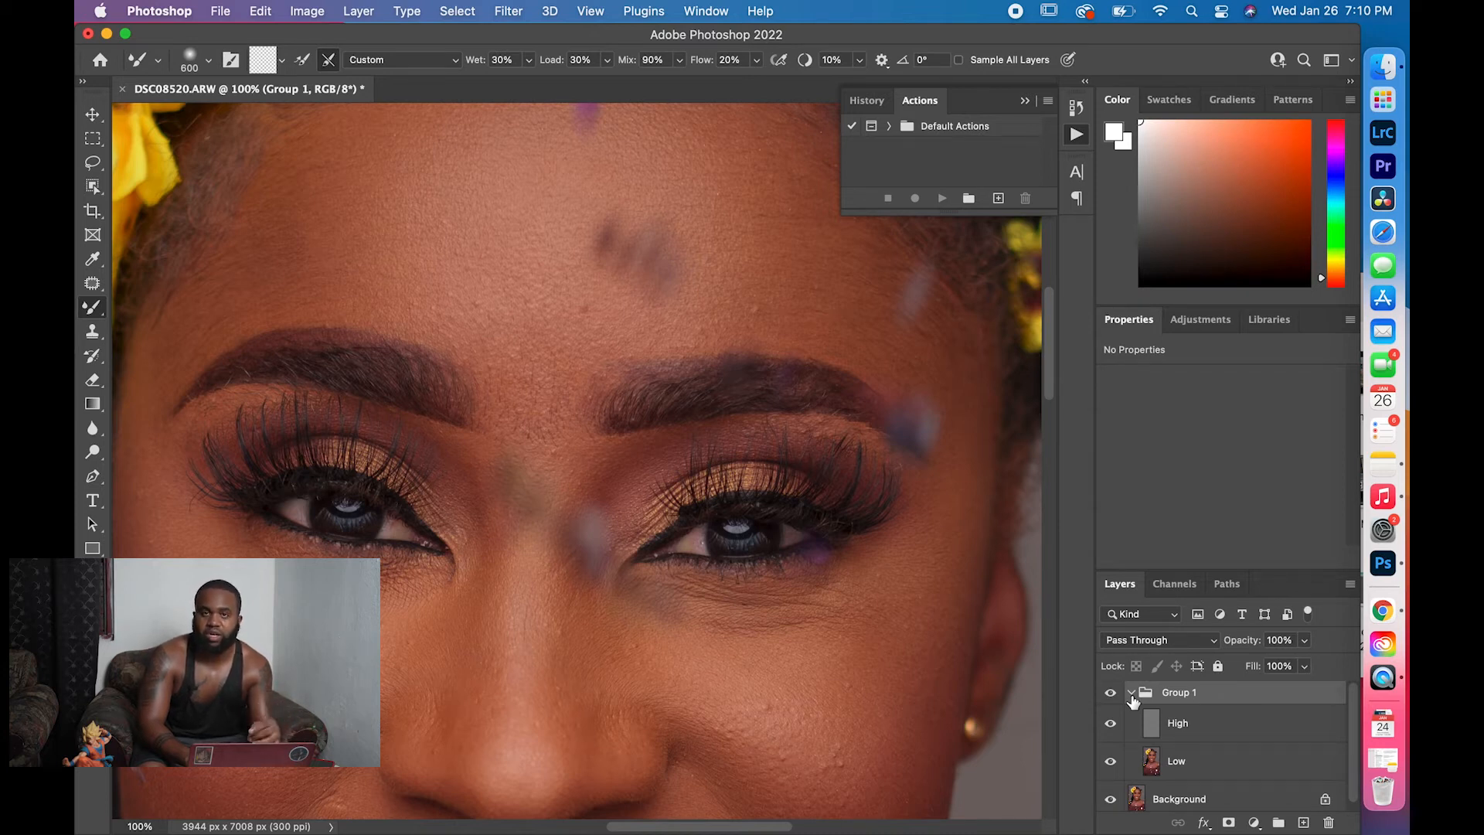
{"action": "left_click", "coordinate": [1223, 741]}
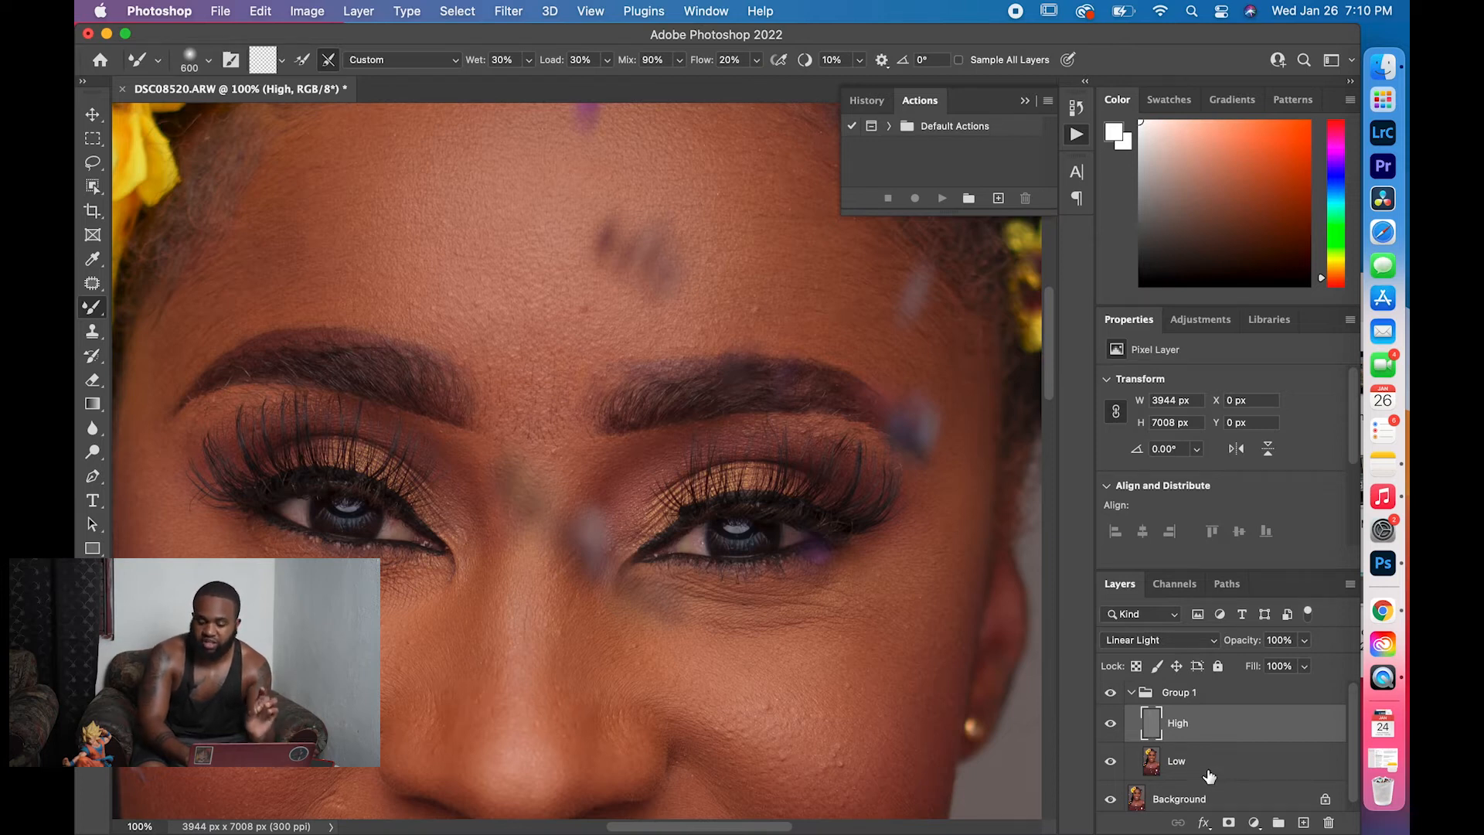
{"action": "left_click", "coordinate": [1209, 774]}
{"action": "scroll", "coordinate": [1209, 773], "scroll_direction": "down", "scroll_amount": 2}
{"action": "scroll", "coordinate": [1209, 771], "scroll_direction": "up", "scroll_amount": 2}
{"action": "left_click", "coordinate": [1221, 734]}
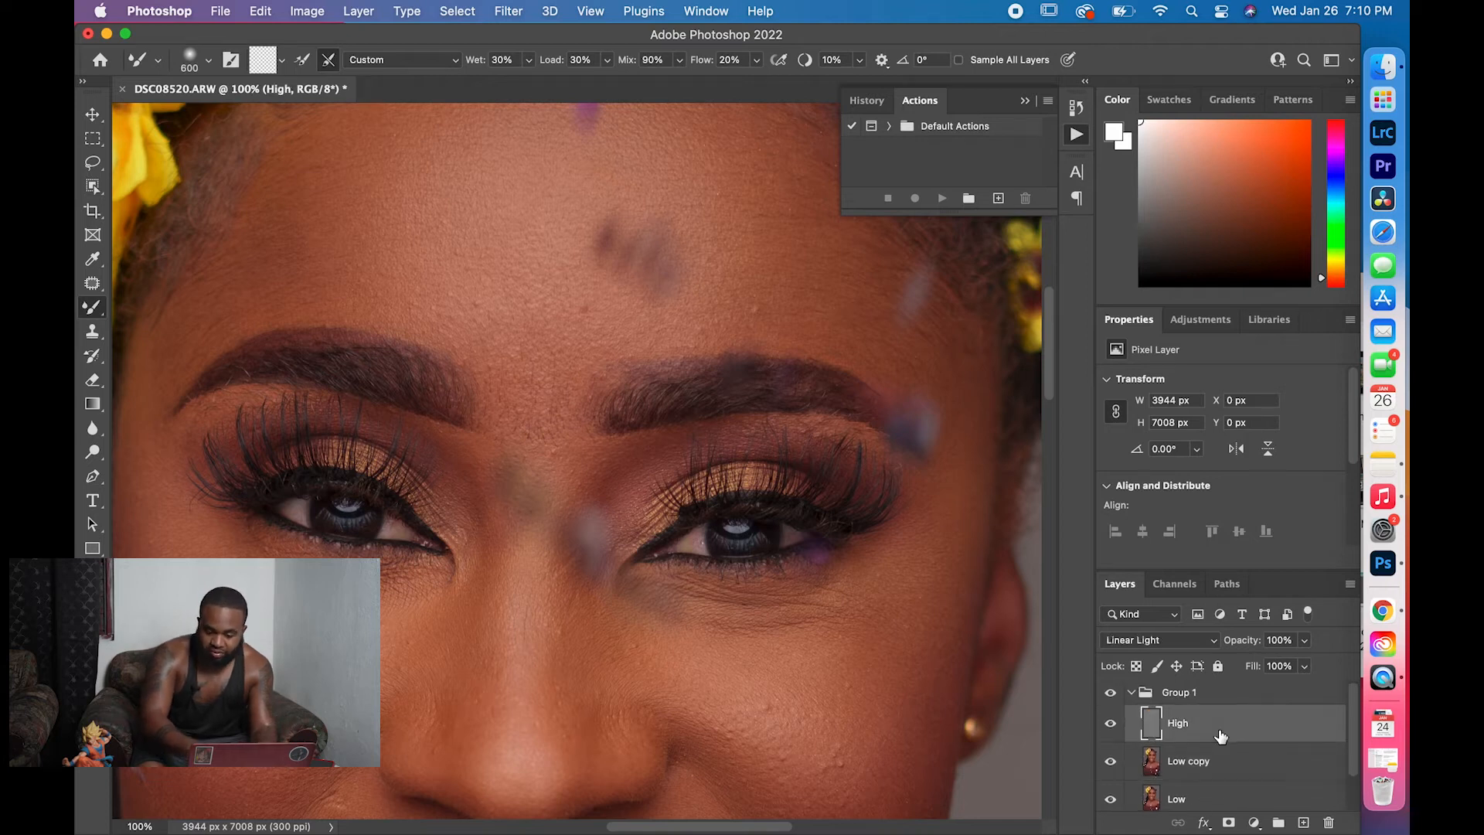
{"action": "key", "text": "super+j"}
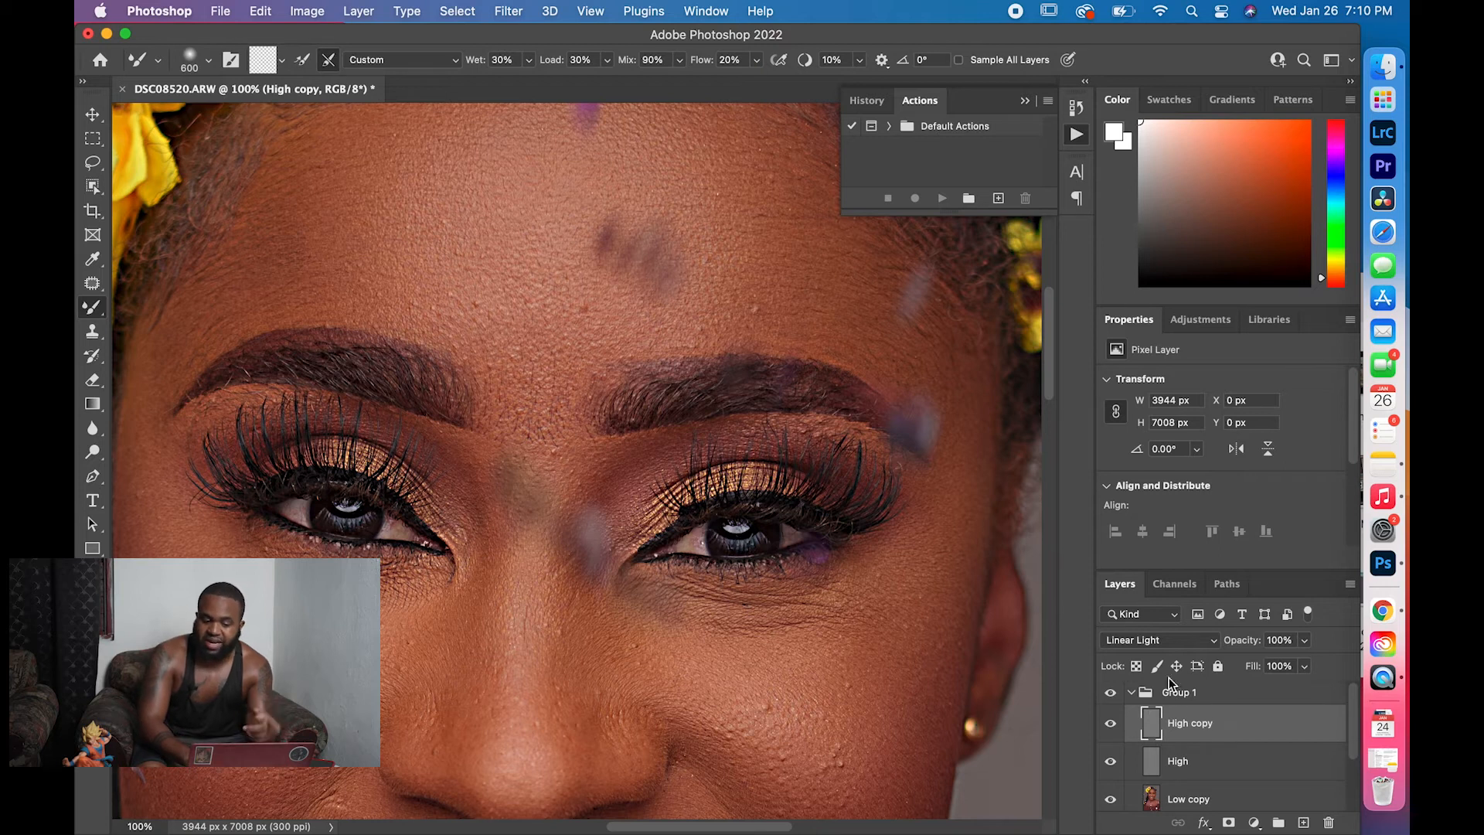
Clip the duplicate of the Low layer to the original Low layer and keep the duplicate selected
{"action": "scroll", "coordinate": [1235, 768], "scroll_direction": "down", "scroll_amount": 2}
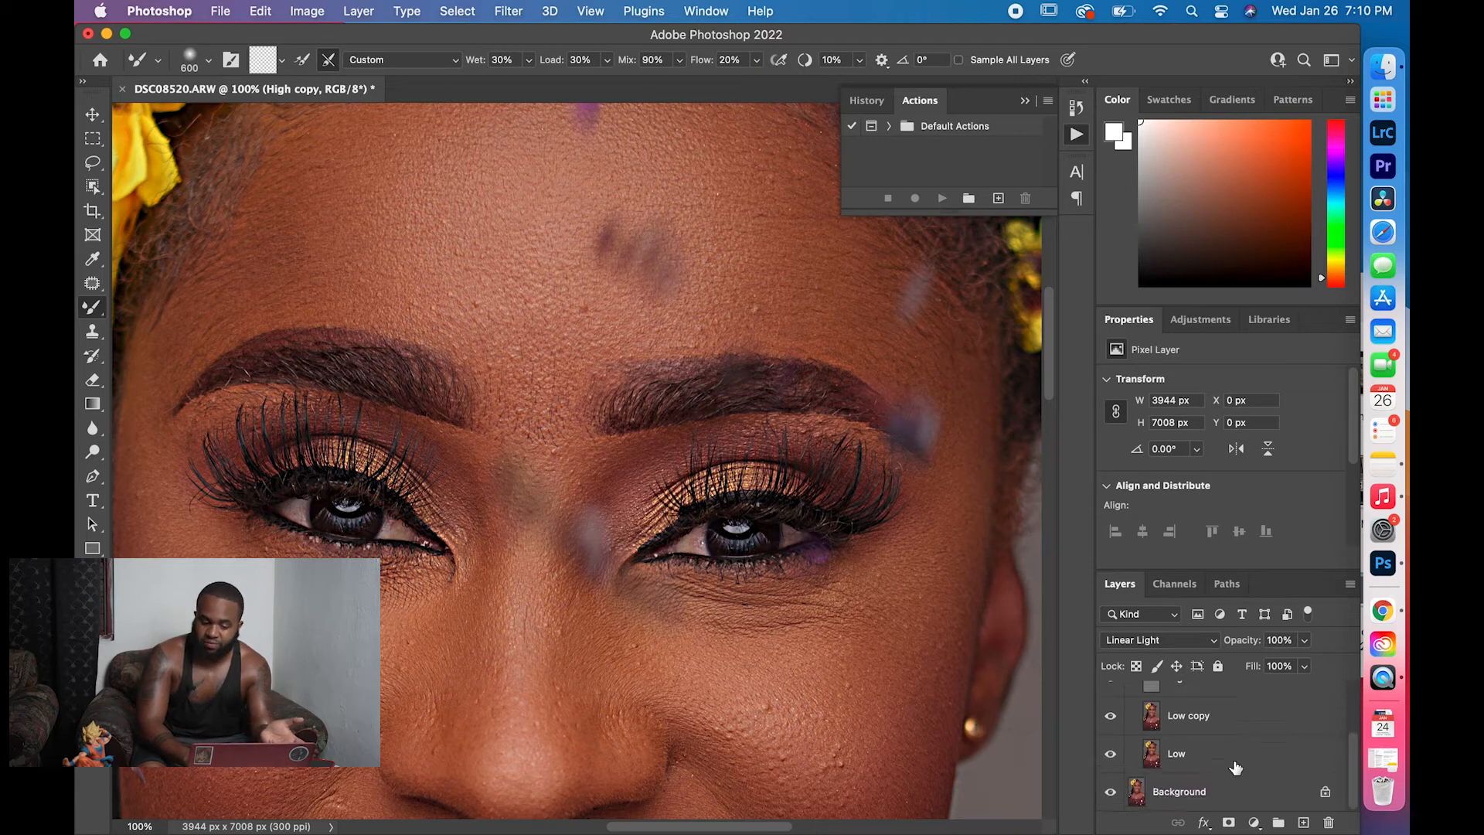
{"action": "left_click", "coordinate": [1211, 727]}
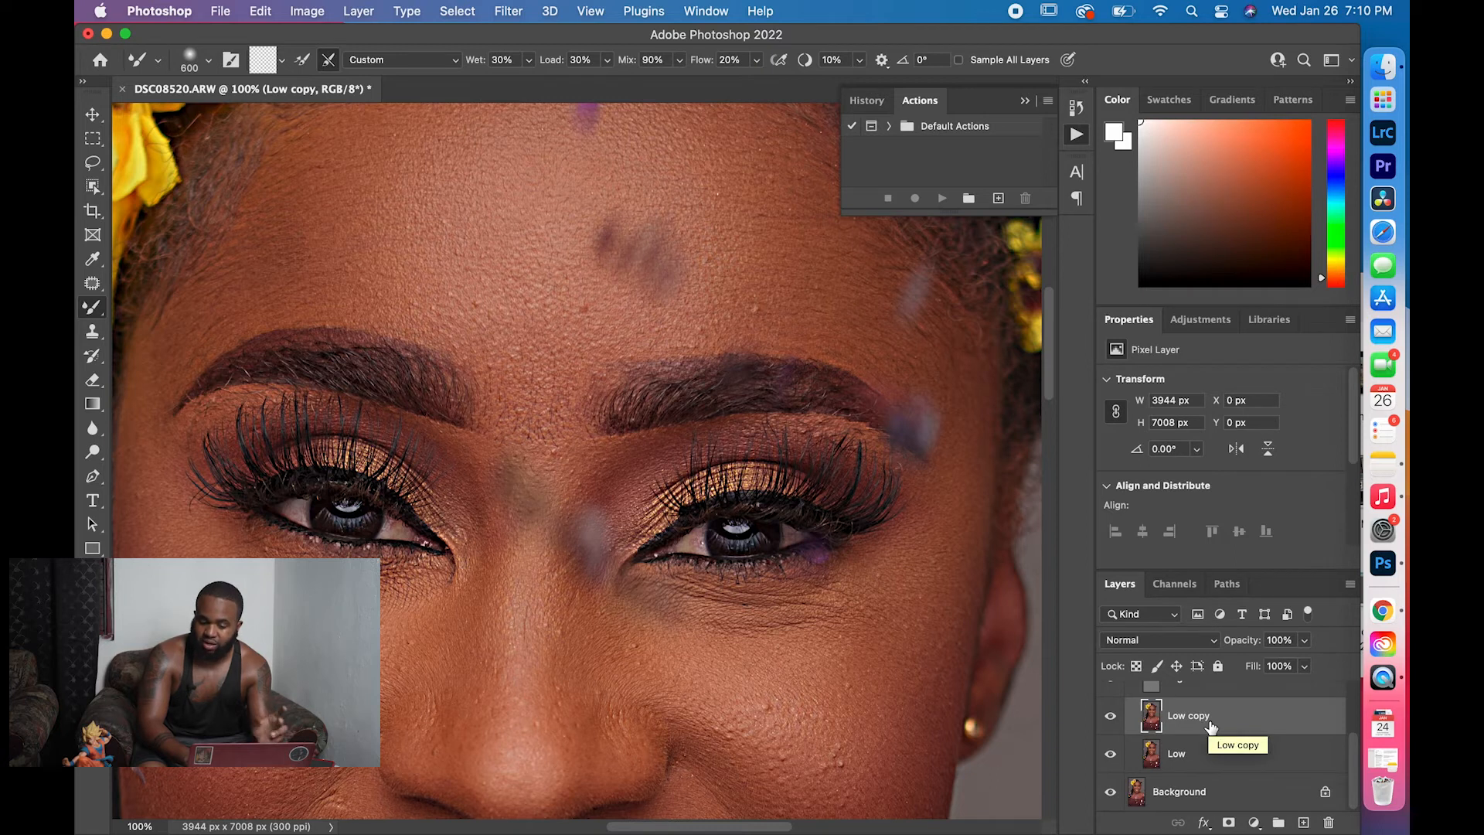
{"action": "left_click_drag", "start_coordinate": [1212, 728], "coordinate": [1201, 733]}
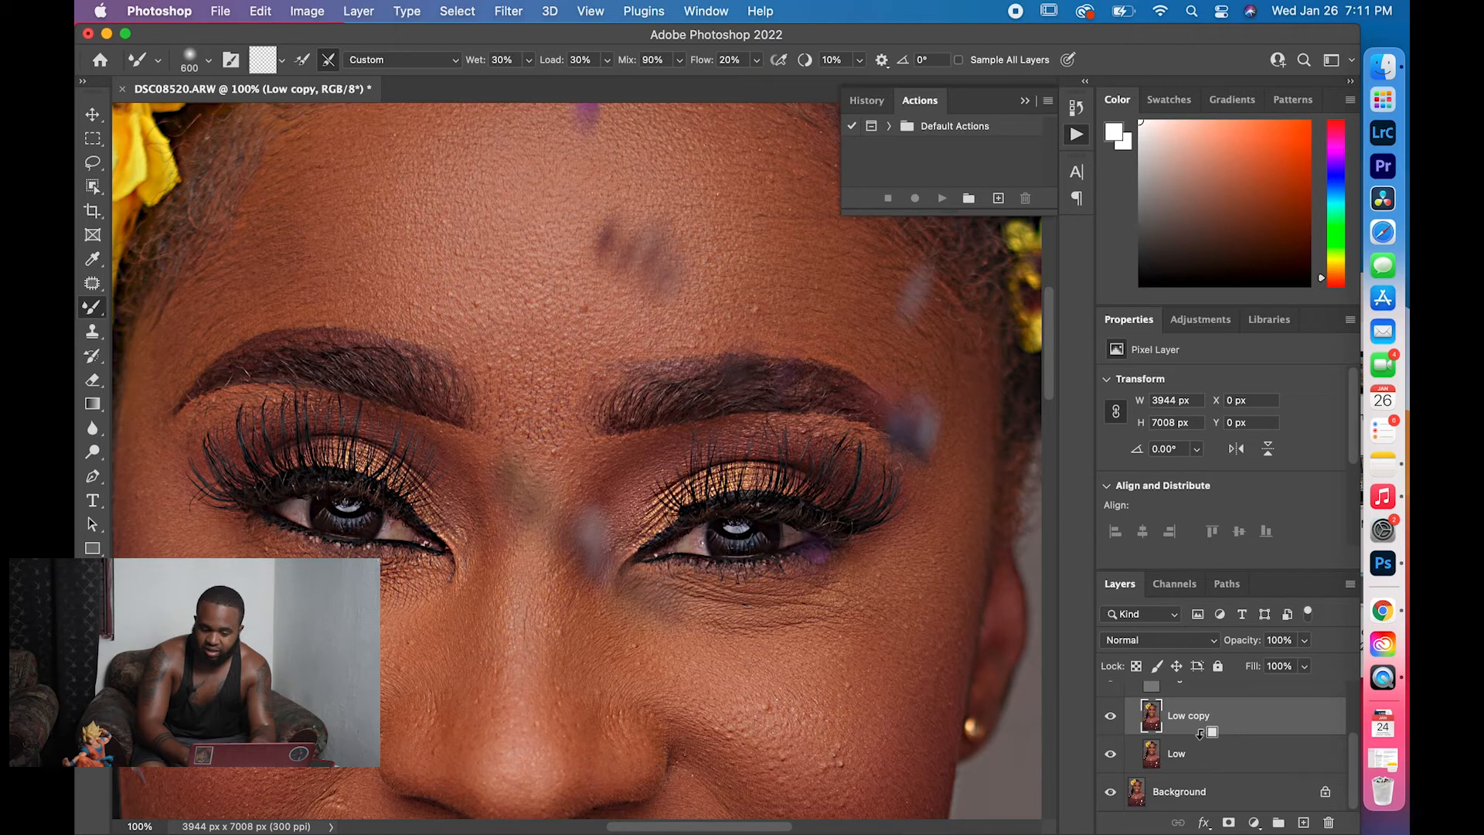
{"action": "left_click_drag", "start_coordinate": [1201, 733], "coordinate": [1191, 733]}
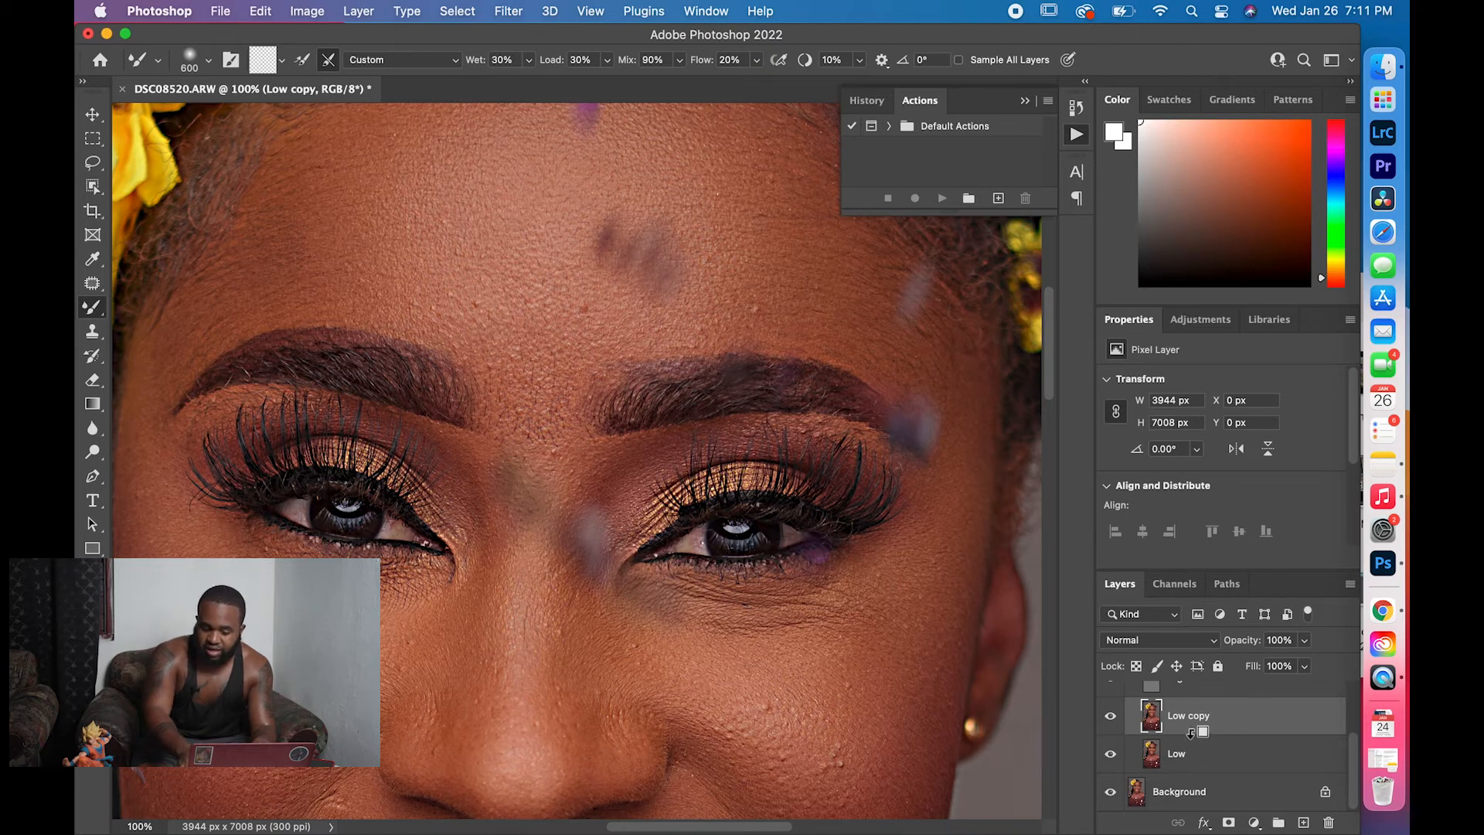
{"action": "left_click", "coordinate": [1191, 733], "text": "alt"}
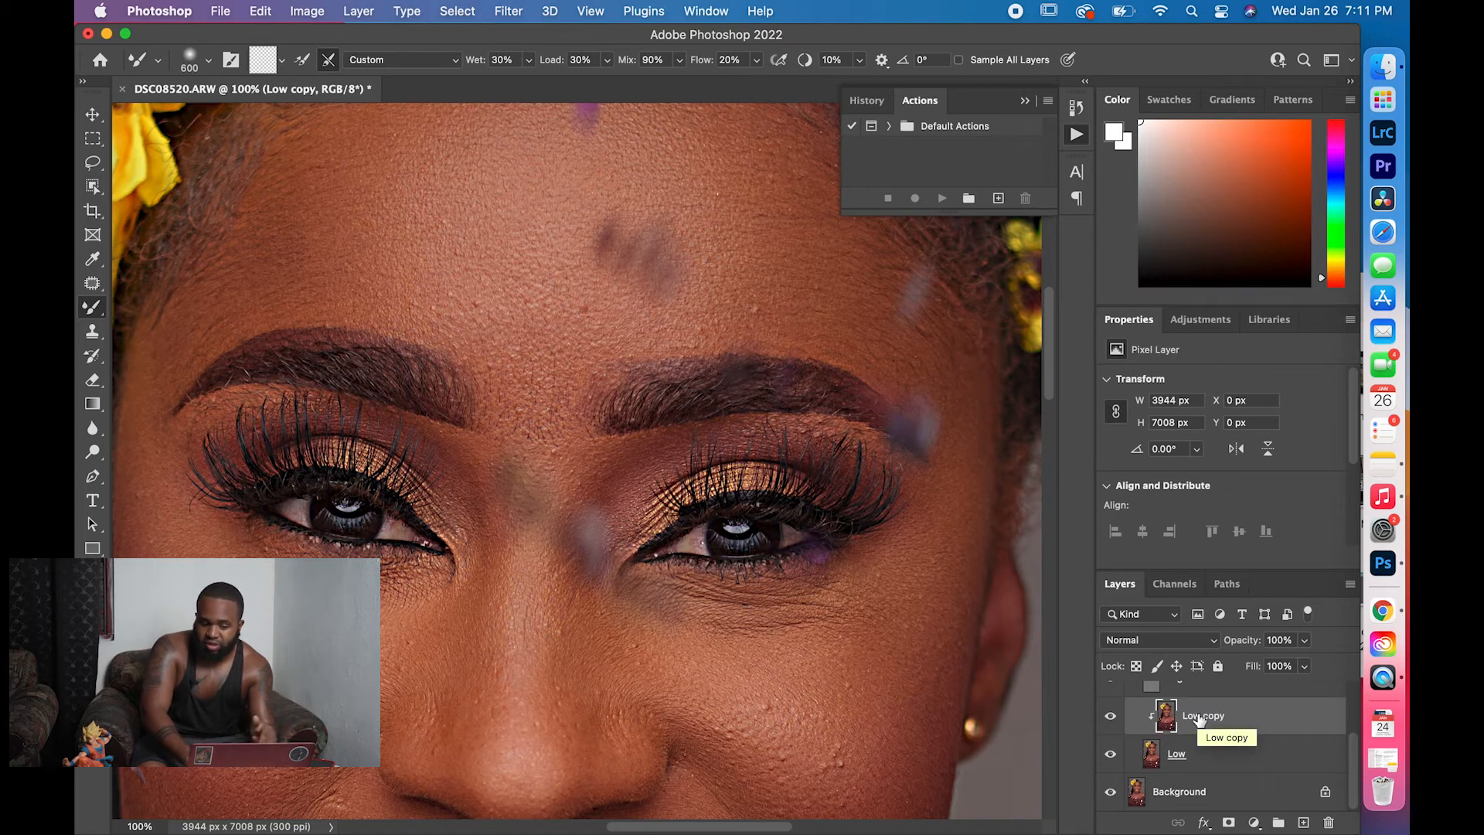
{"action": "left_click", "coordinate": [1213, 761]}
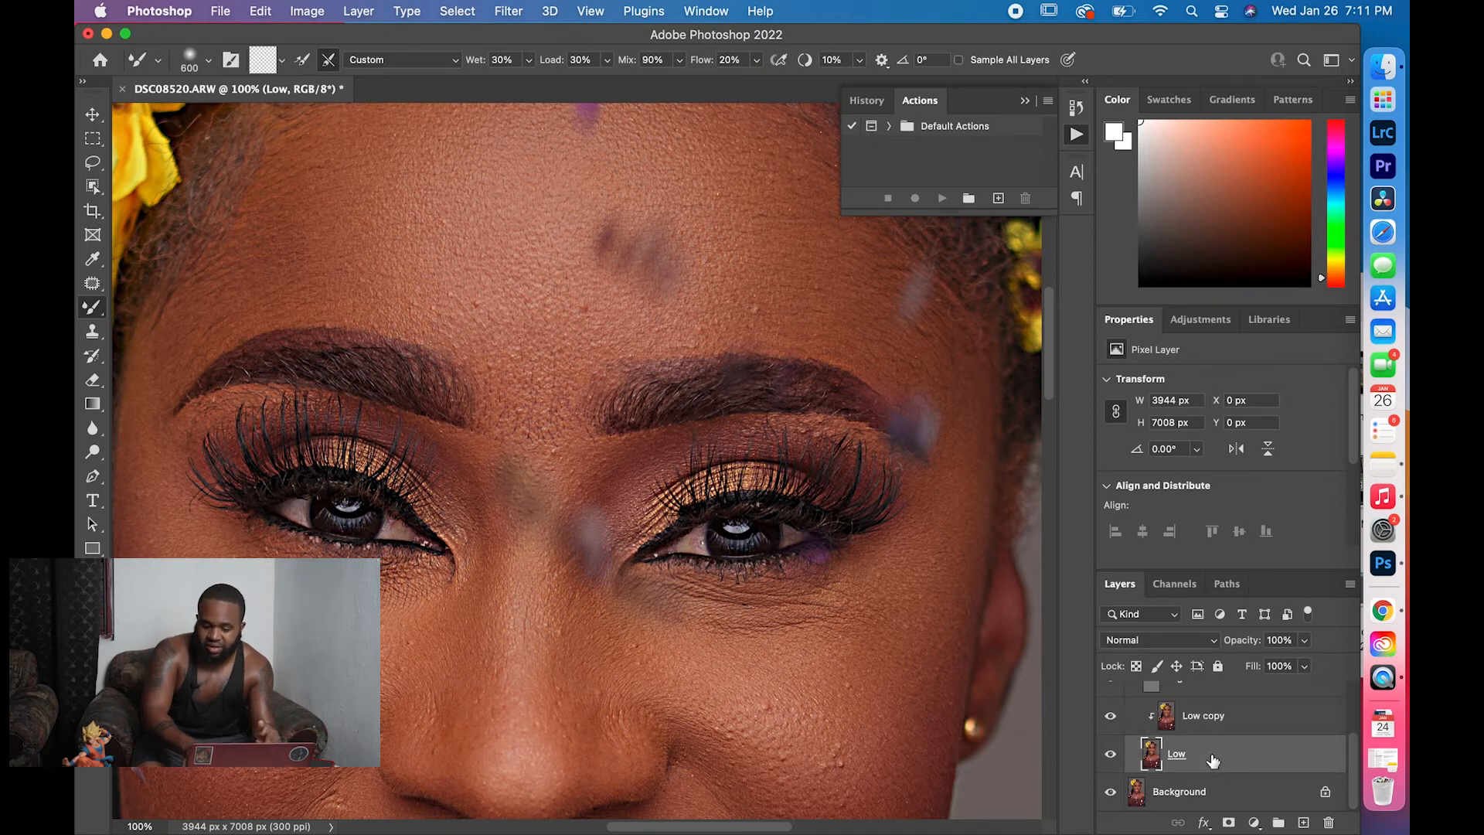
{"action": "left_click", "coordinate": [1248, 724]}
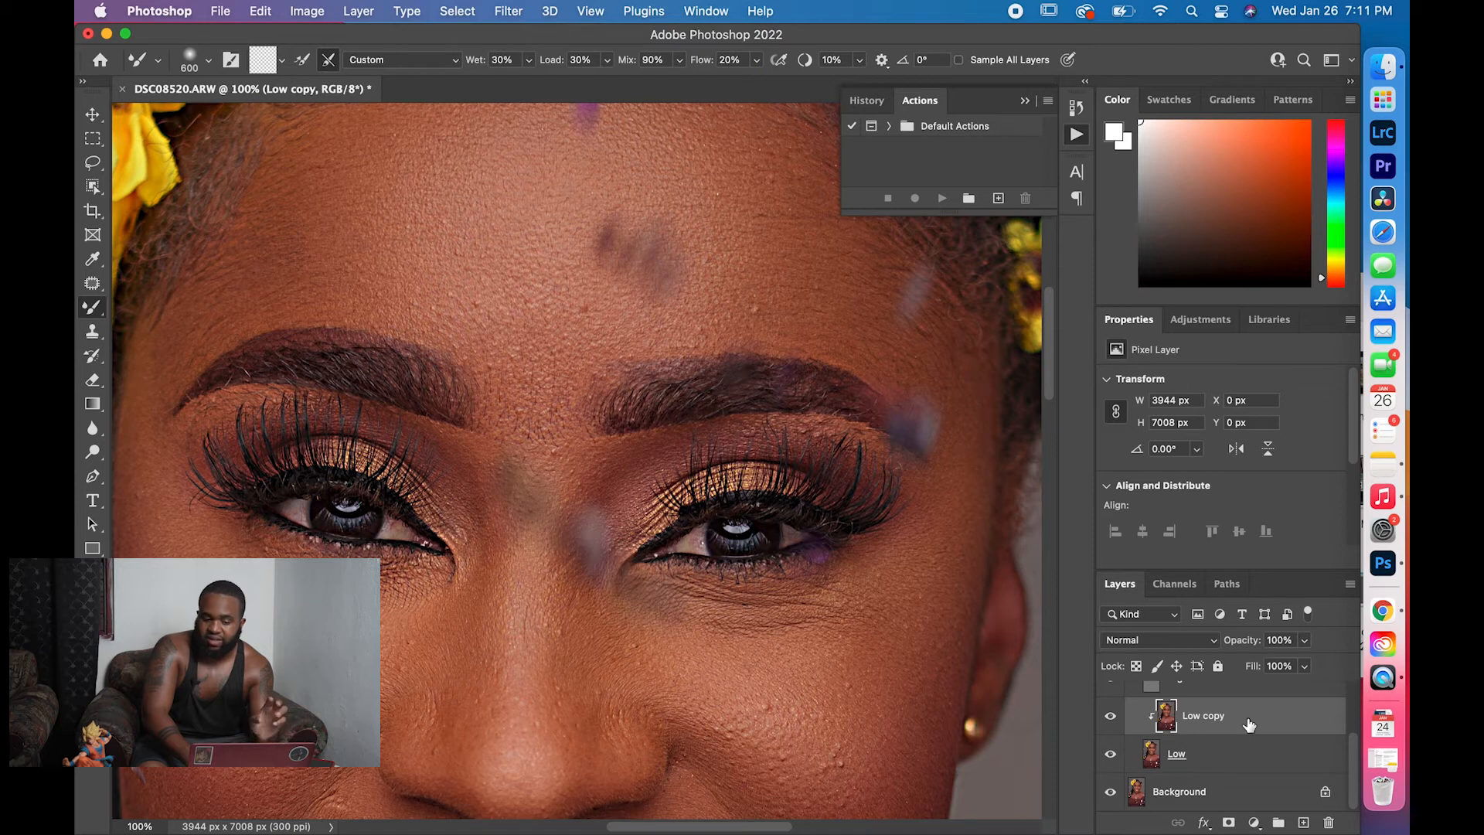
{"action": "scroll", "coordinate": [1248, 722], "scroll_direction": "up", "scroll_amount": 2}
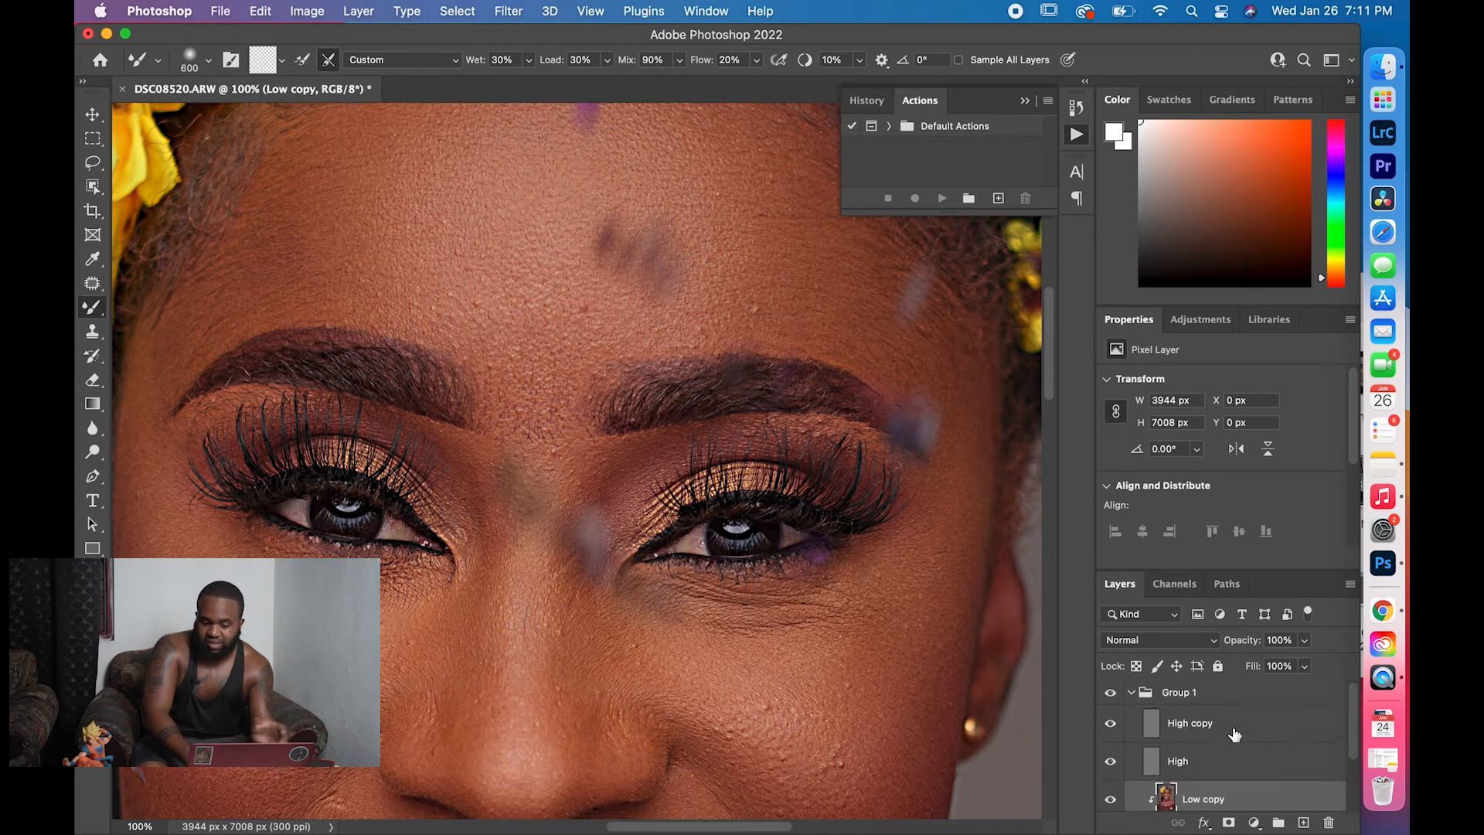
Clip the duplicate of the High layer to the original High layer and set its blend mode to Normal
{"action": "left_click", "coordinate": [1237, 729]}
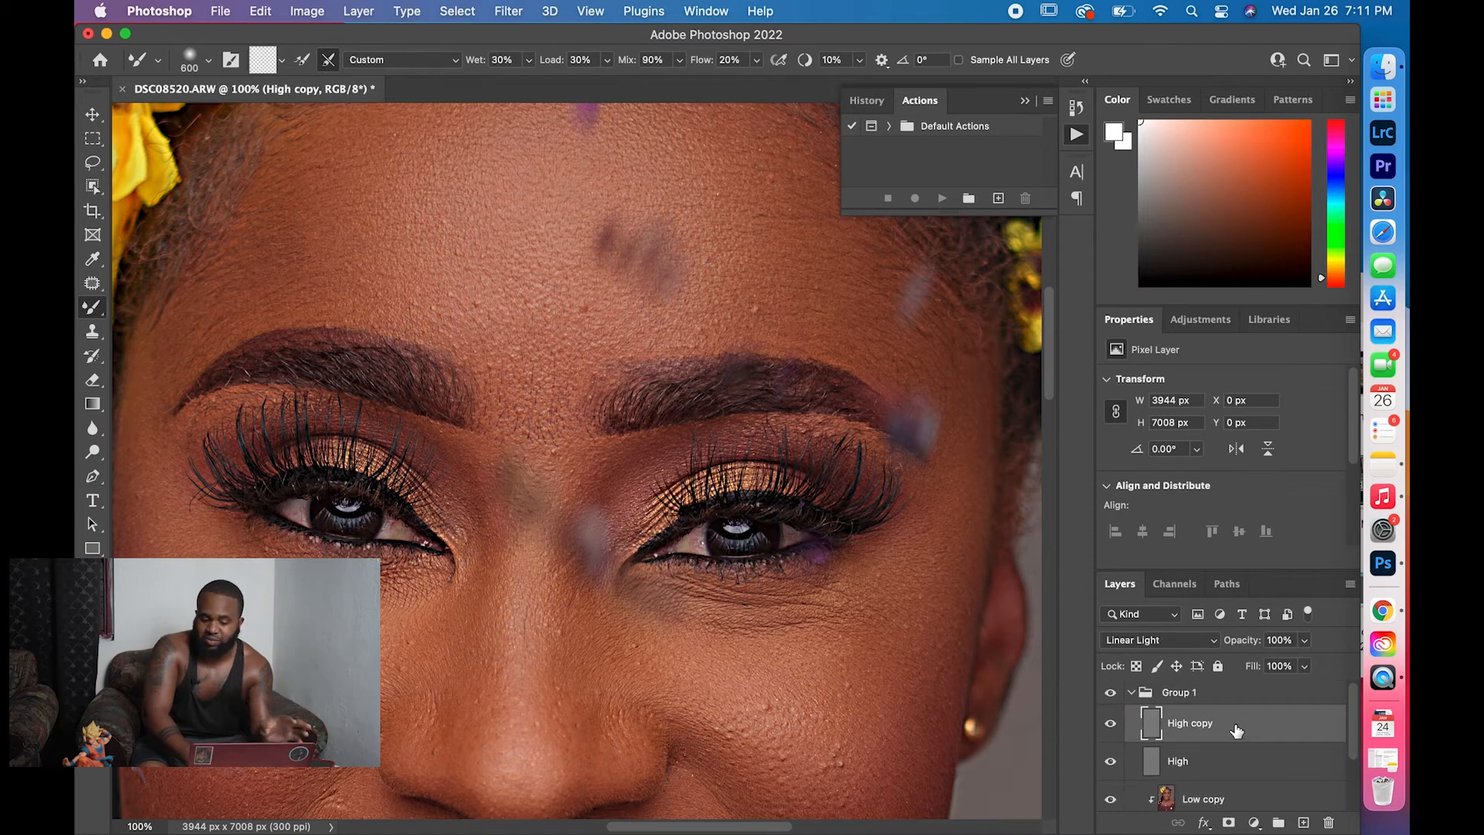
{"action": "left_click_drag", "start_coordinate": [1217, 740], "coordinate": [1202, 749]}
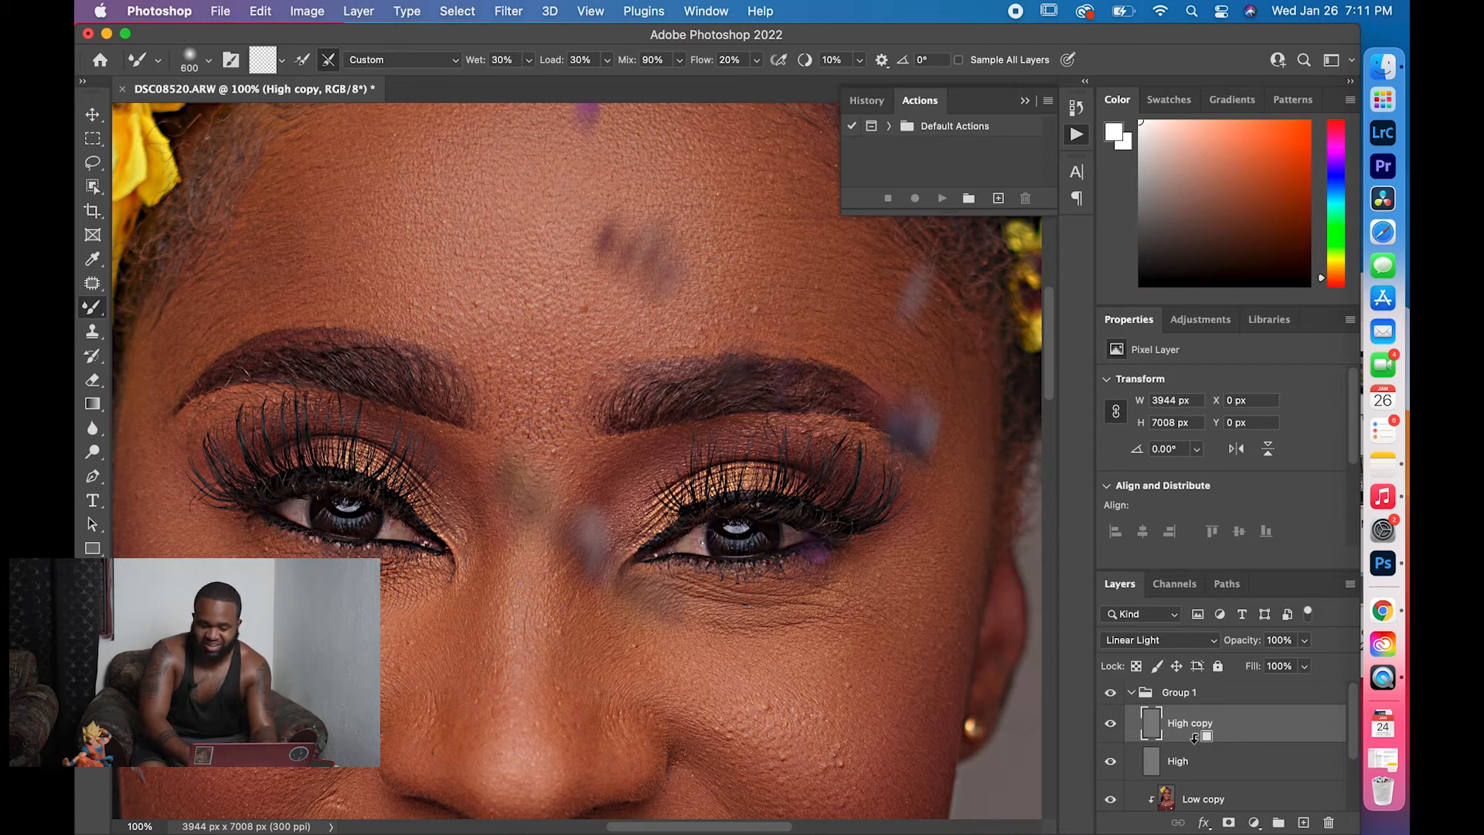
{"action": "left_click", "coordinate": [1195, 739], "text": "alt"}
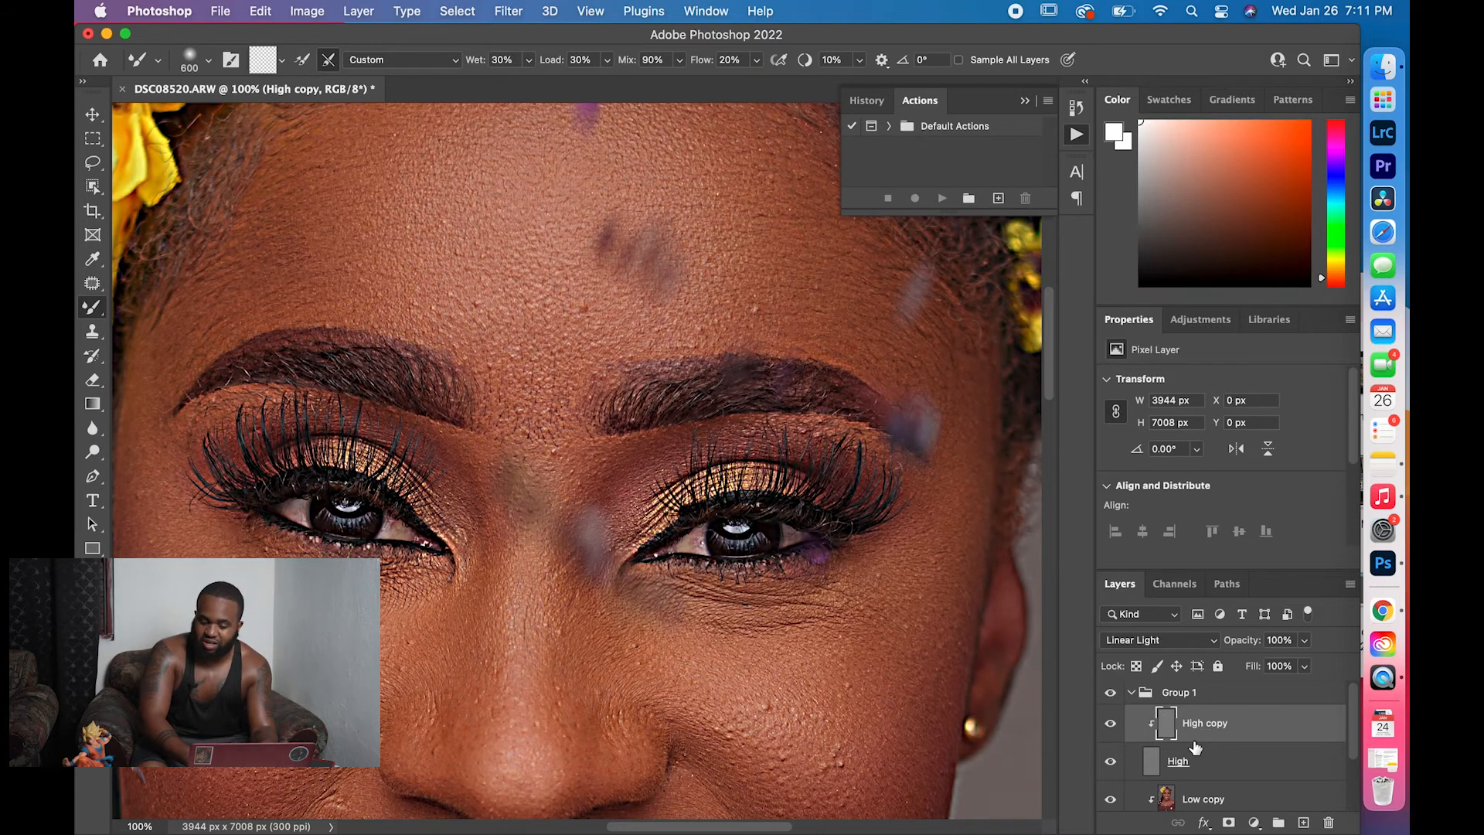
{"action": "left_click", "coordinate": [1174, 641]}
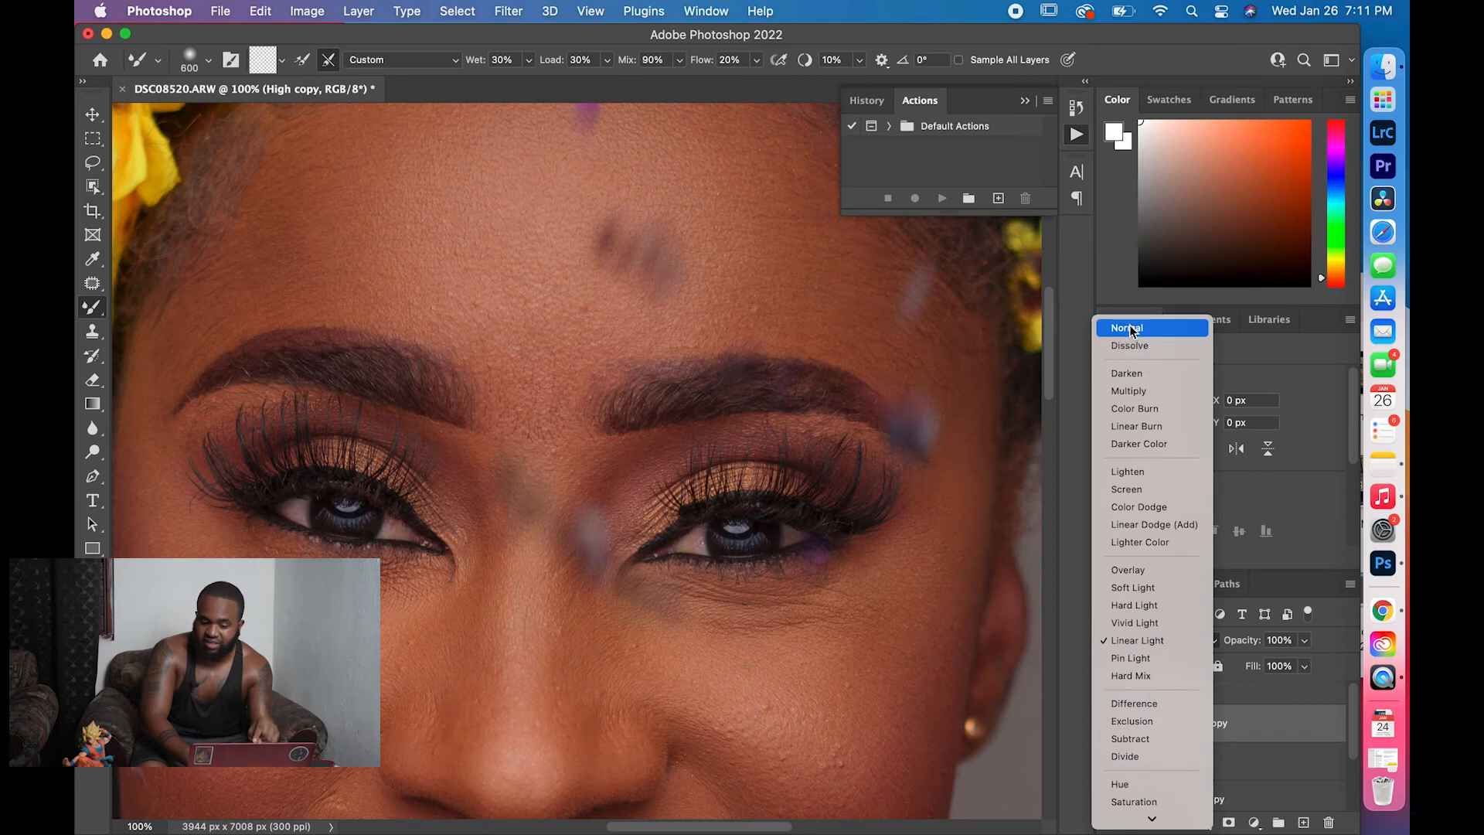
{"action": "left_click", "coordinate": [1129, 328]}
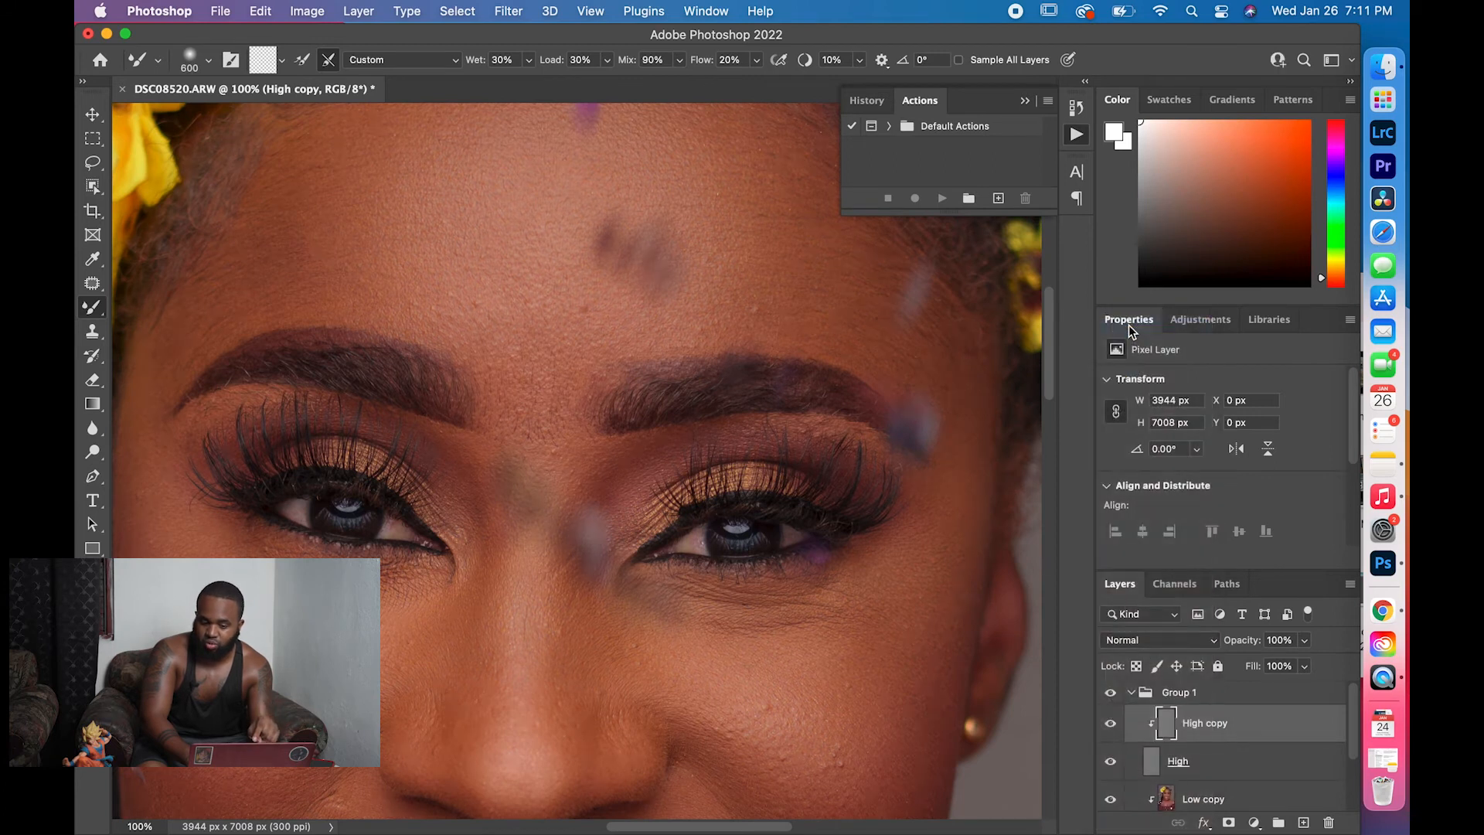
Collapse the frequency separation group and compare the face with and without it by toggling its visibility
{"action": "left_click", "coordinate": [1133, 694]}
{"action": "left_click", "coordinate": [1113, 694]}
{"action": "left_click", "coordinate": [1113, 693]}
{"action": "left_click", "coordinate": [1113, 693]}
{"action": "left_click", "coordinate": [1111, 693]}
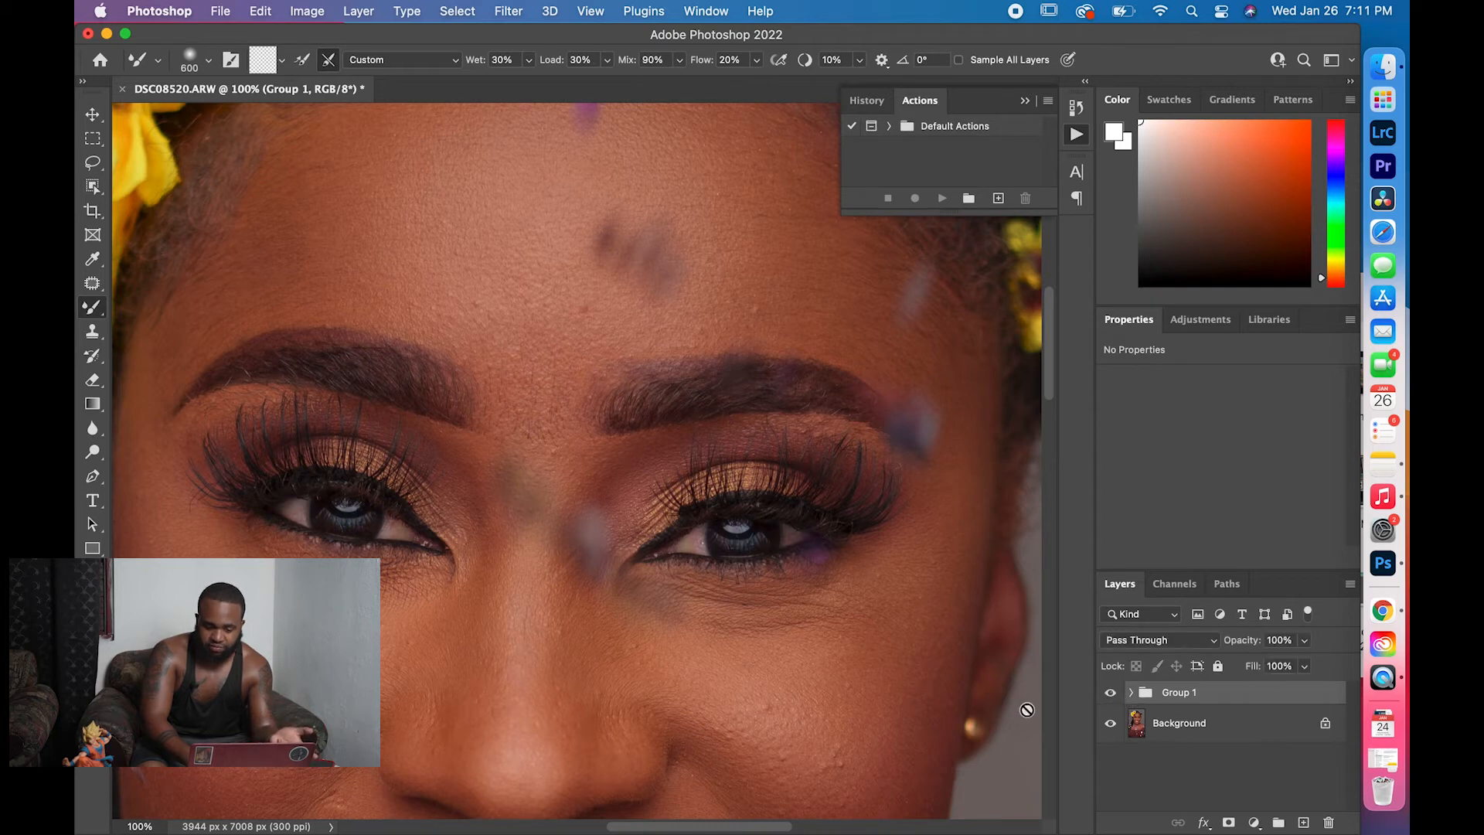
Rename the frequency separation group as FS and expand it
{"action": "key", "text": "super+0"}
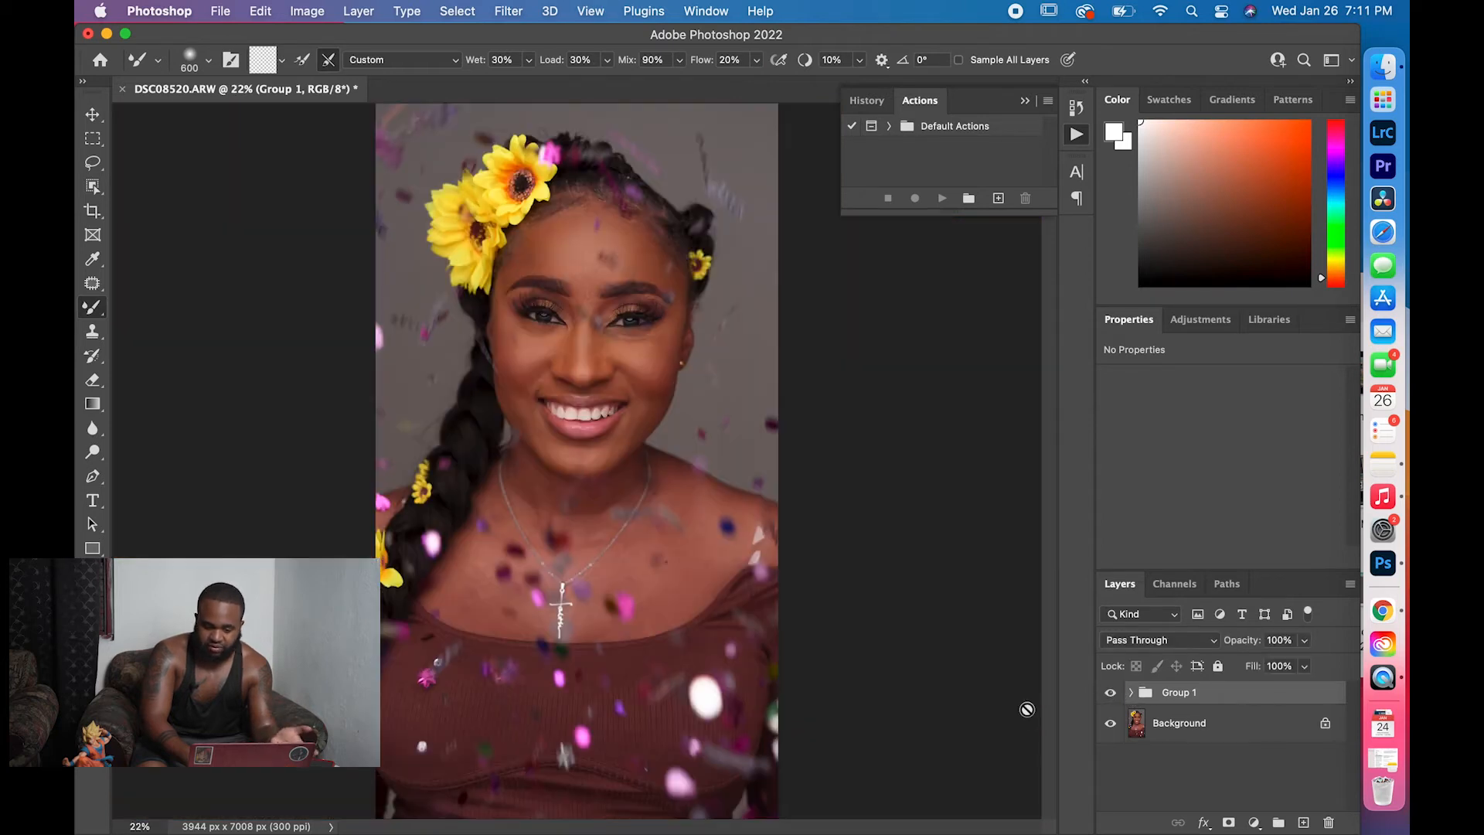
{"action": "double_click", "coordinate": [1172, 695]}
{"action": "type", "text": "FS"}
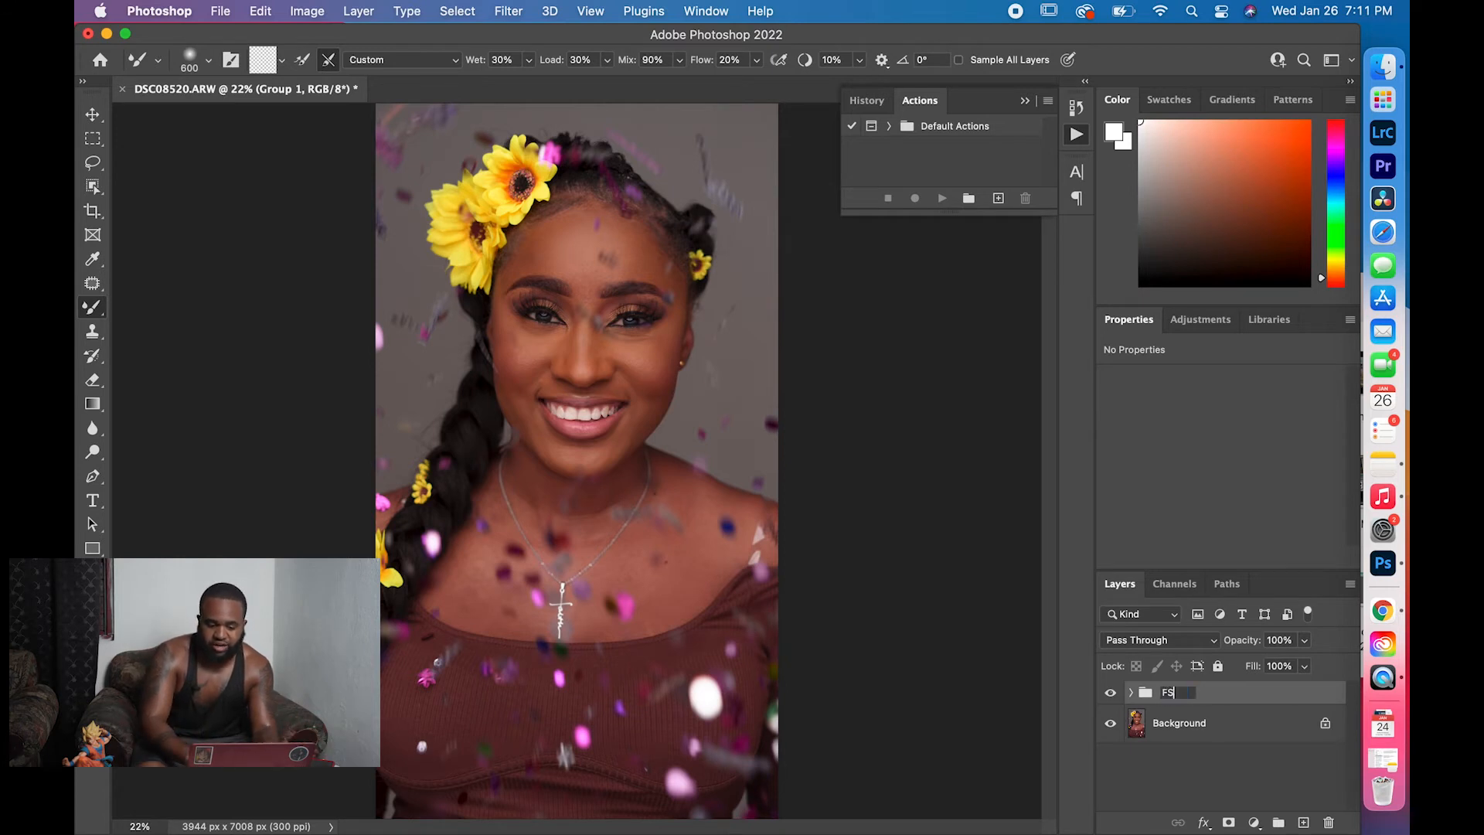
{"action": "key", "text": "Return"}
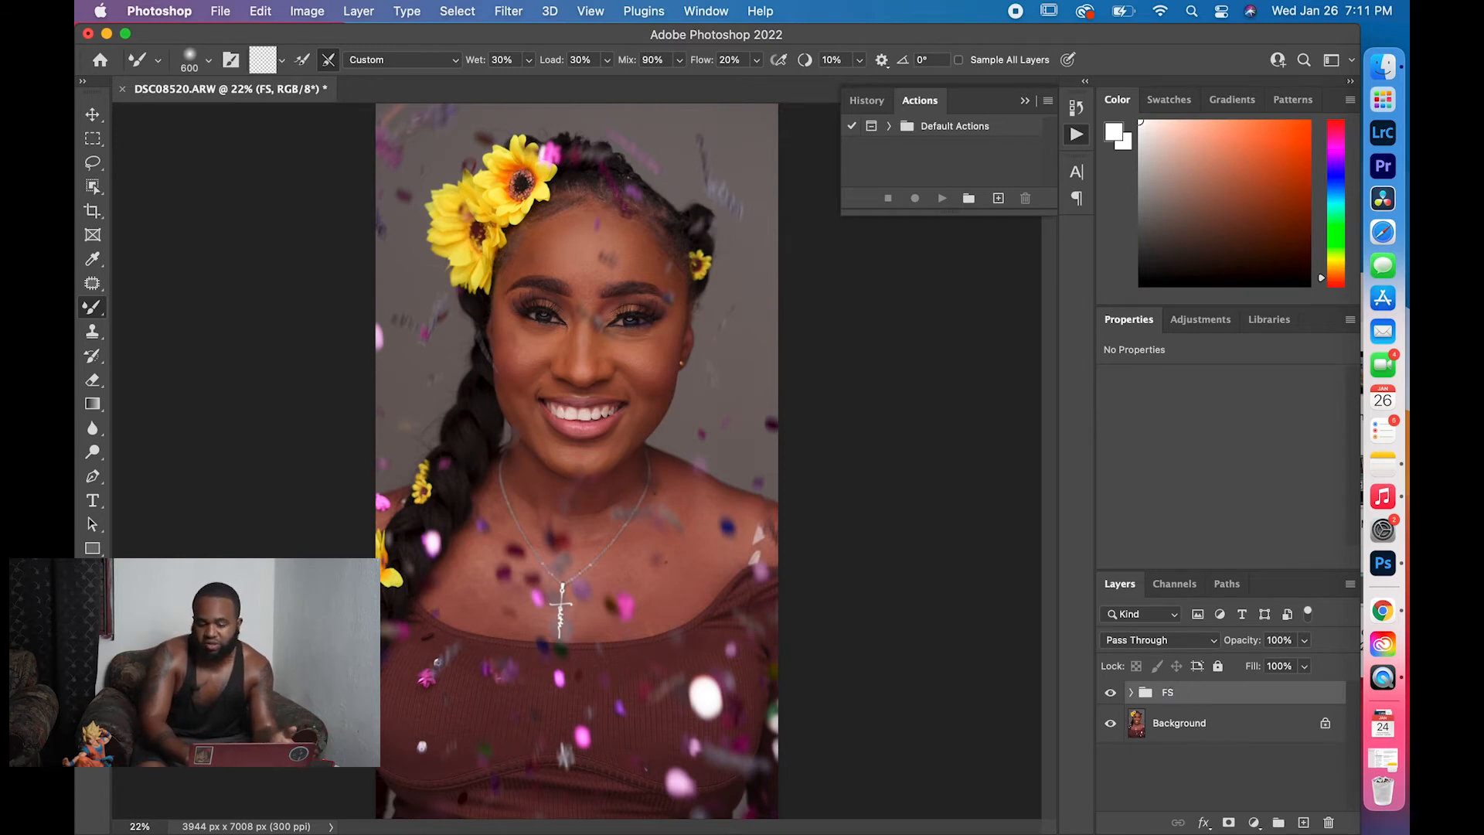
{"action": "left_click", "coordinate": [1132, 693]}
{"action": "left_click", "coordinate": [1133, 692]}
{"action": "left_click", "coordinate": [1133, 693]}
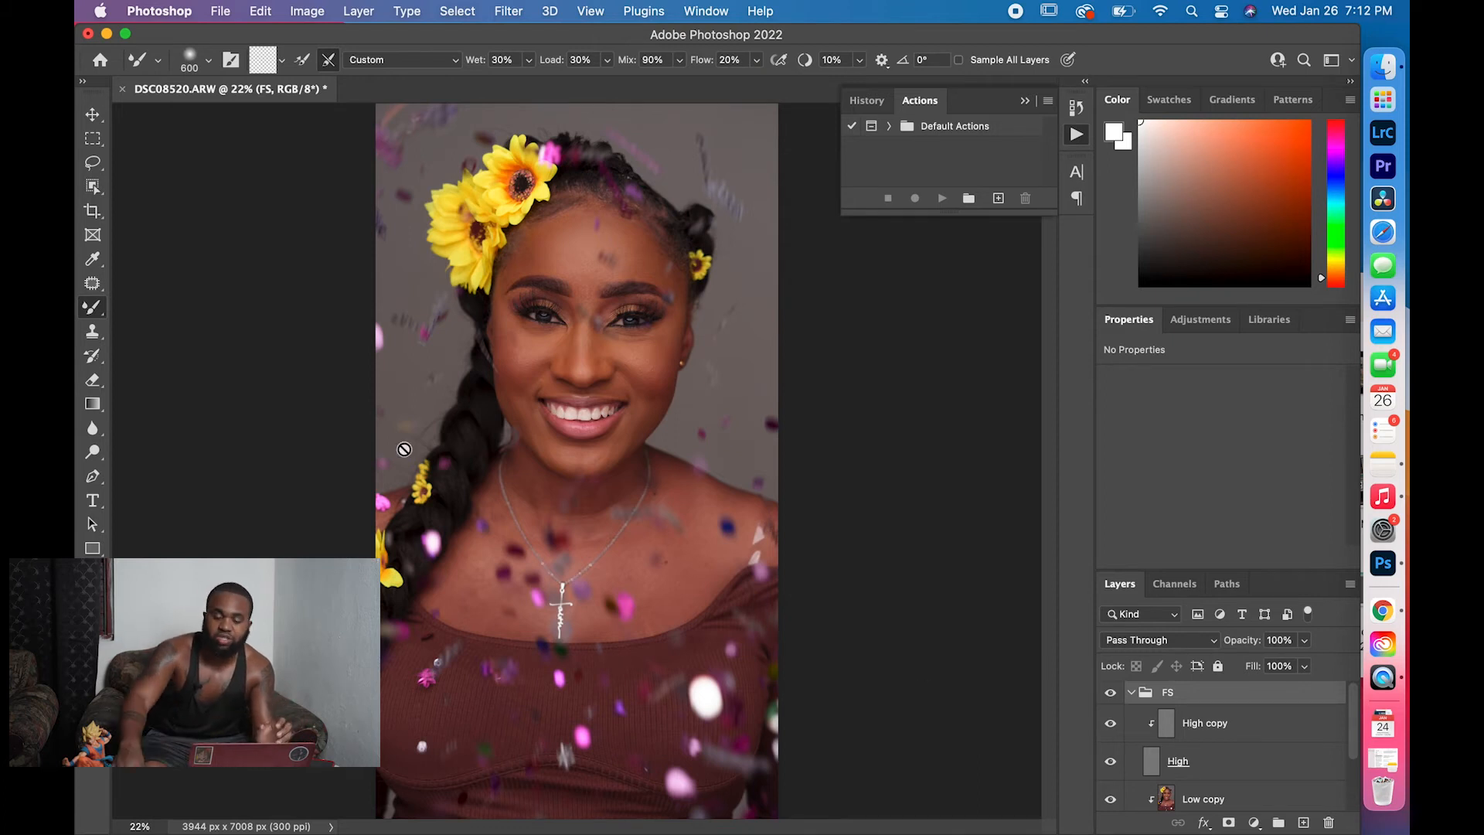
Choose the Mixer Brush tool and turn off cleaning the brush after each stroke
{"action": "left_click", "coordinate": [103, 304]}
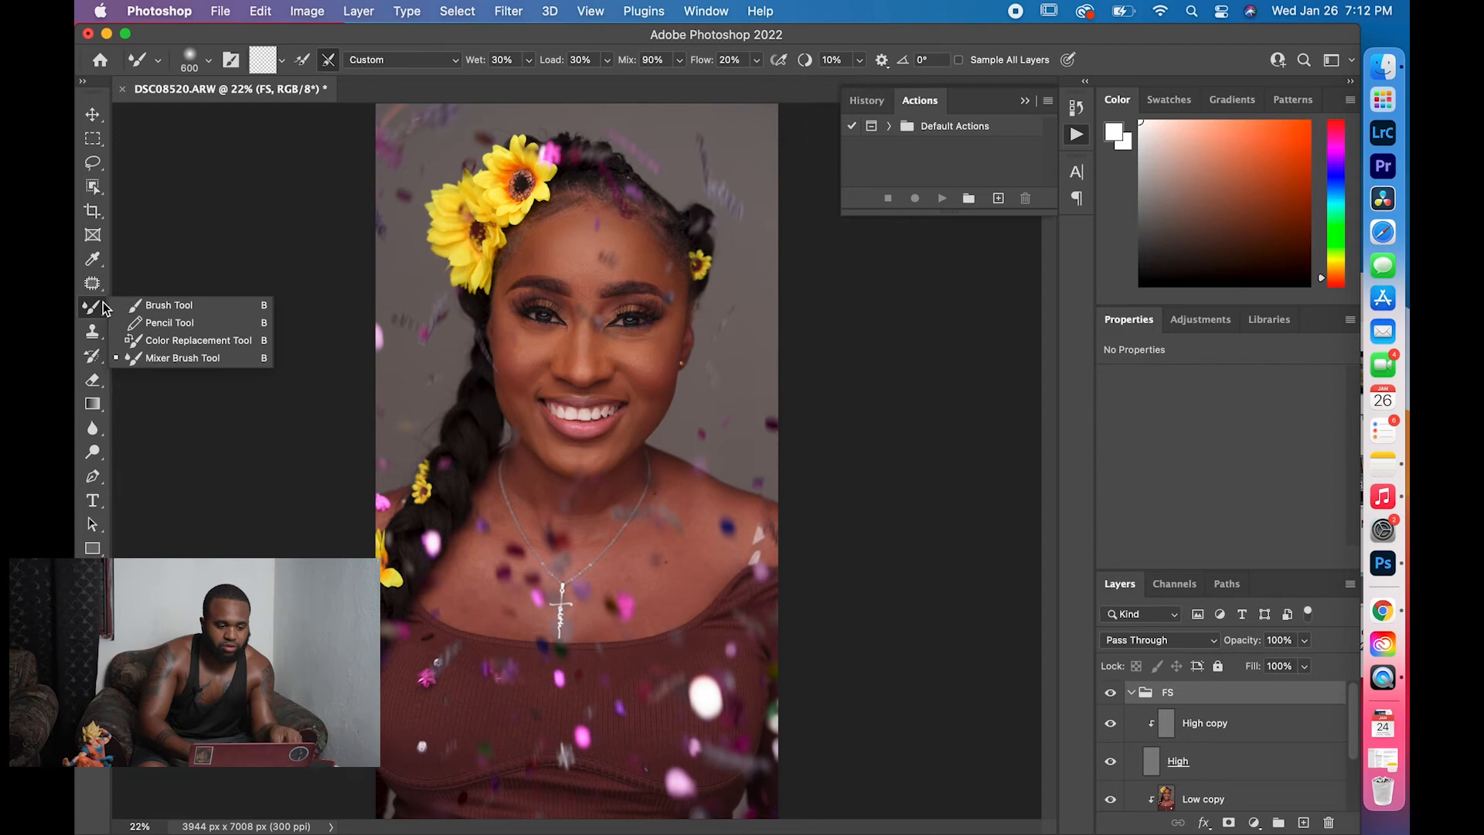
{"action": "left_click", "coordinate": [184, 360]}
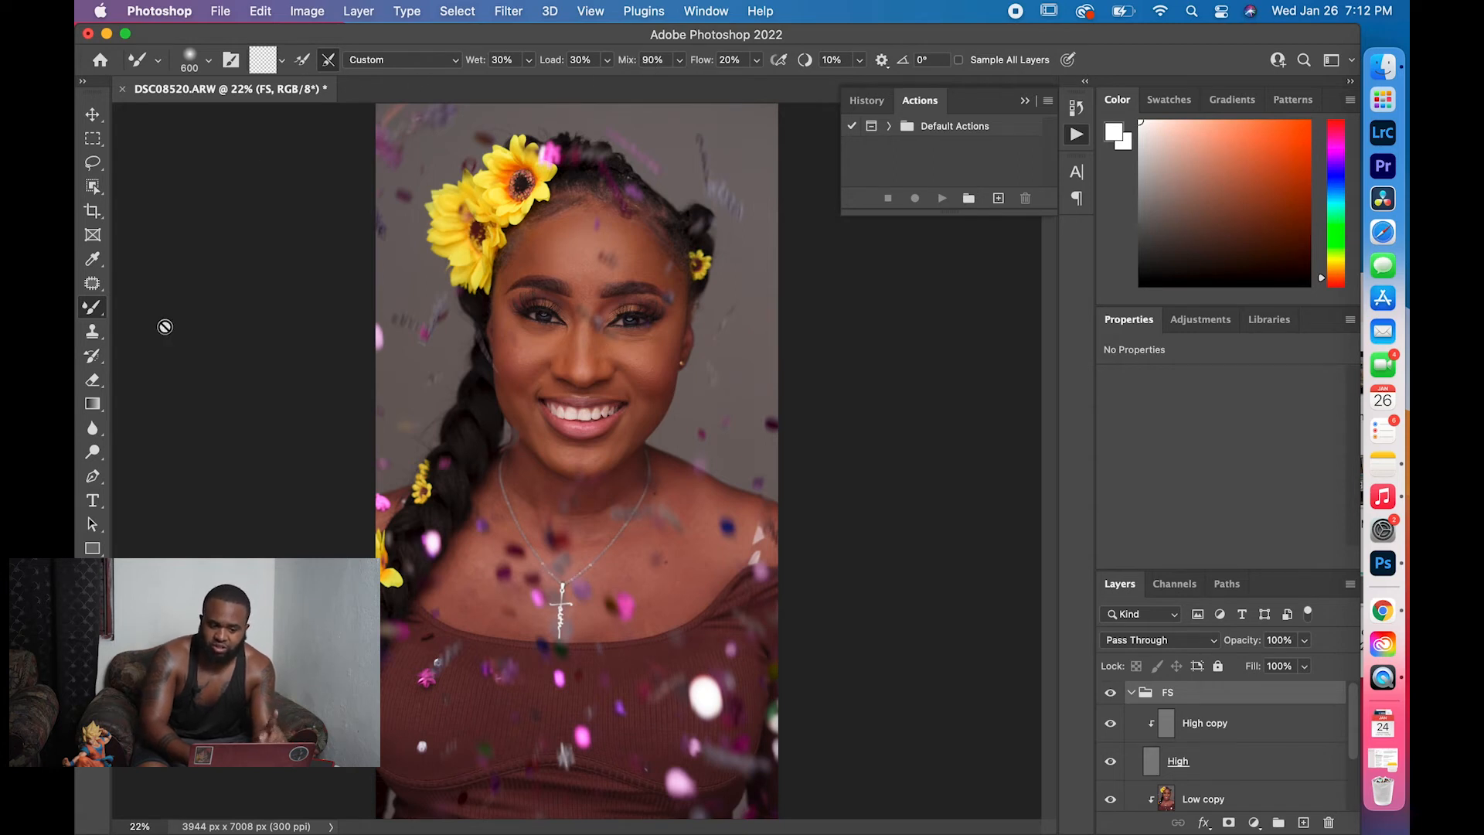
{"action": "left_click", "coordinate": [329, 63]}
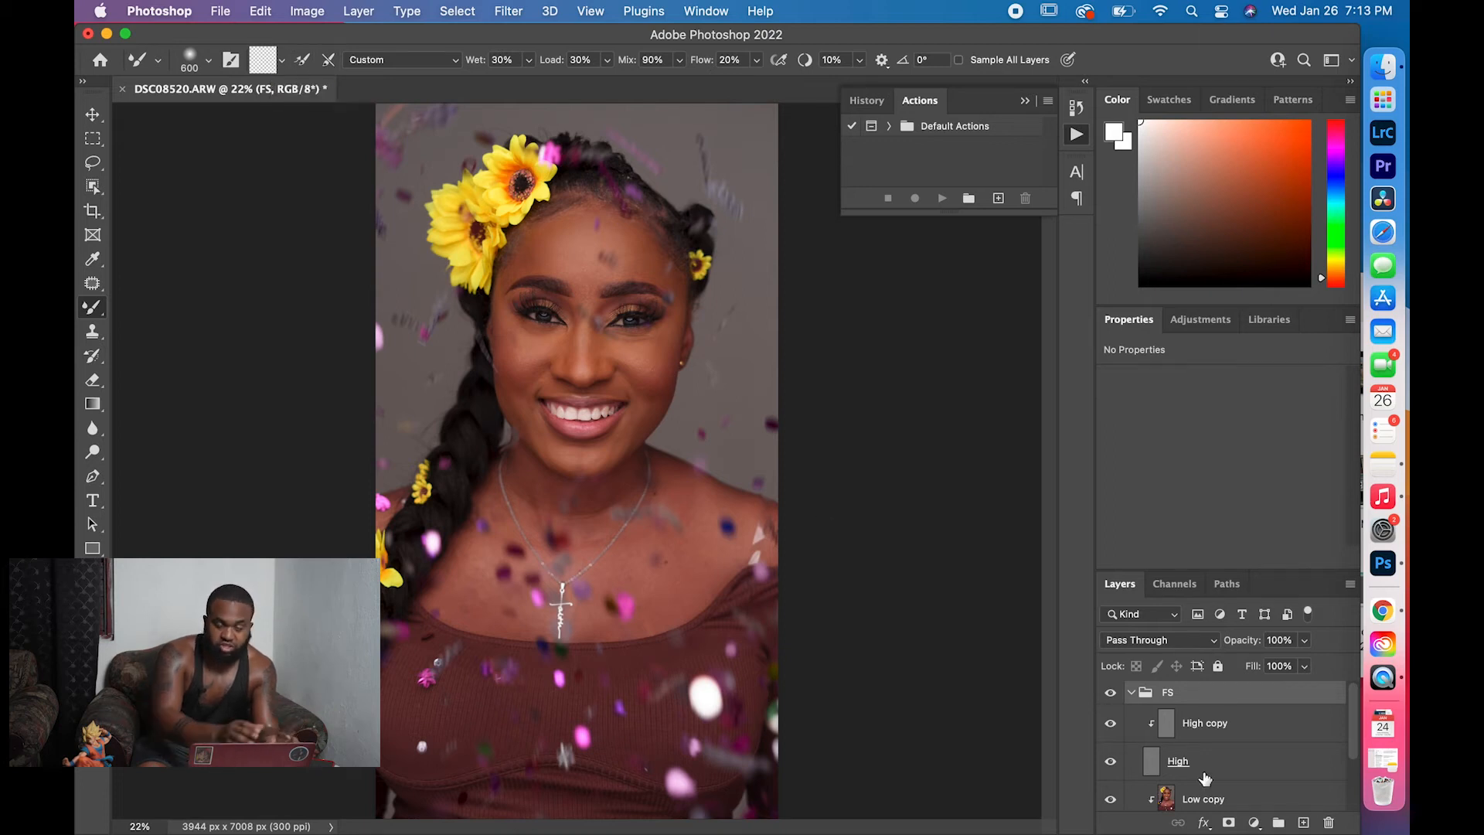
Add a Black & White adjustment layer, place it above the FS group and set its Reds to 16
{"action": "scroll", "coordinate": [1194, 781], "scroll_direction": "down", "scroll_amount": 3}
{"action": "left_click", "coordinate": [1239, 729]}
{"action": "scroll", "coordinate": [1194, 719], "scroll_direction": "up", "scroll_amount": 2}
{"action": "left_click", "coordinate": [1188, 700]}
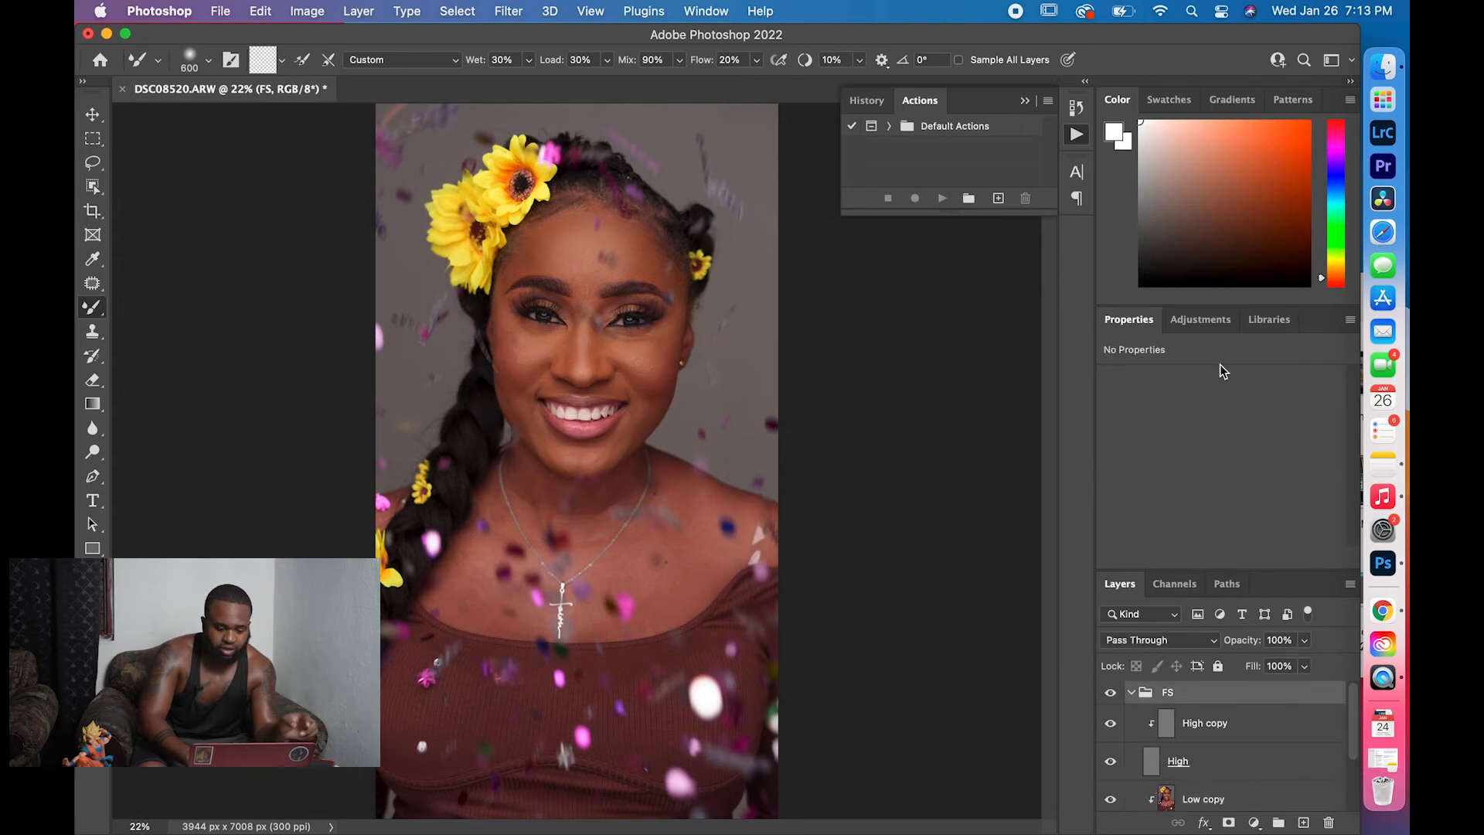
{"action": "left_click", "coordinate": [1203, 328]}
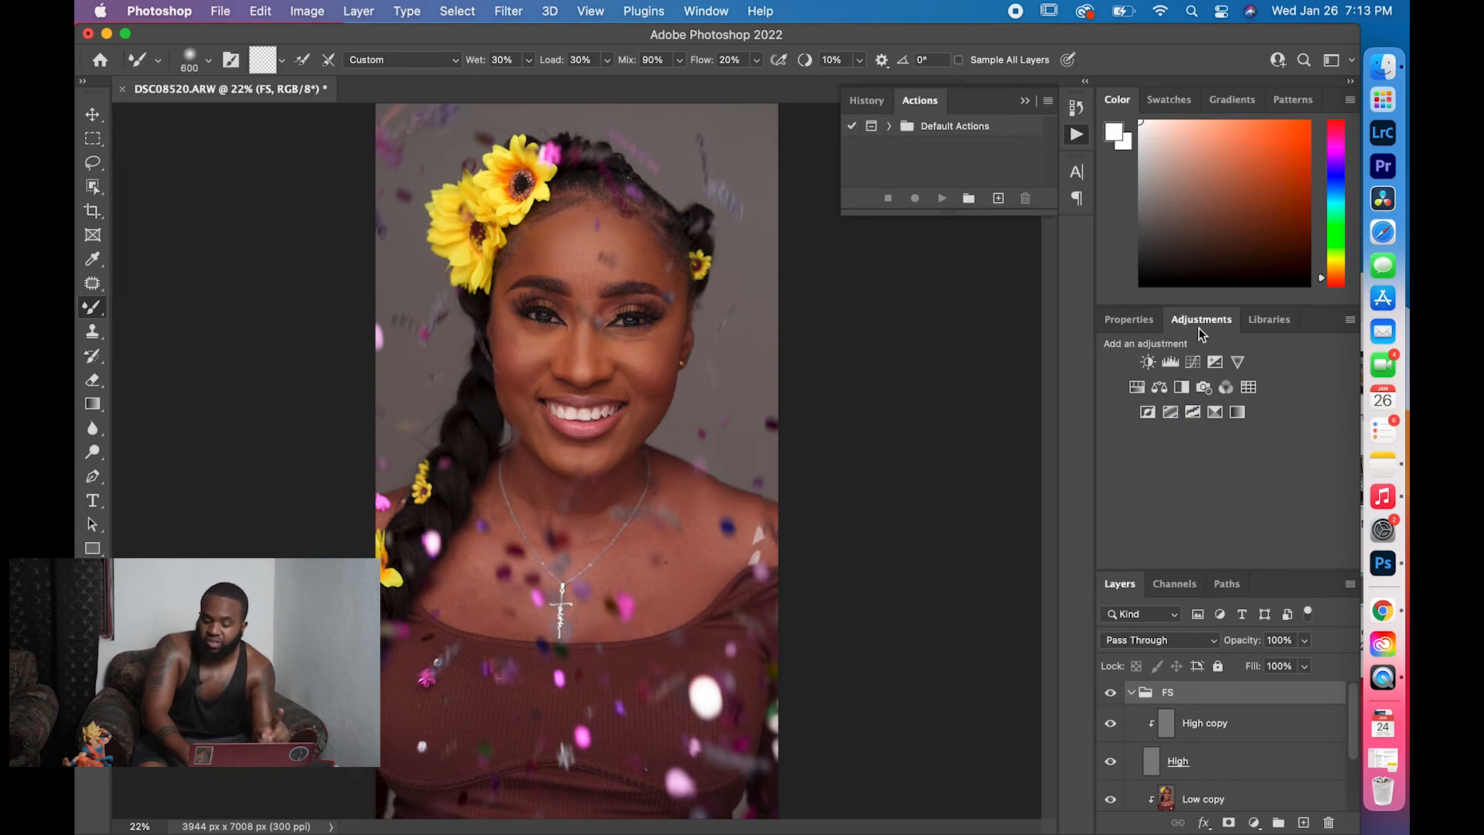
{"action": "left_click", "coordinate": [1184, 388]}
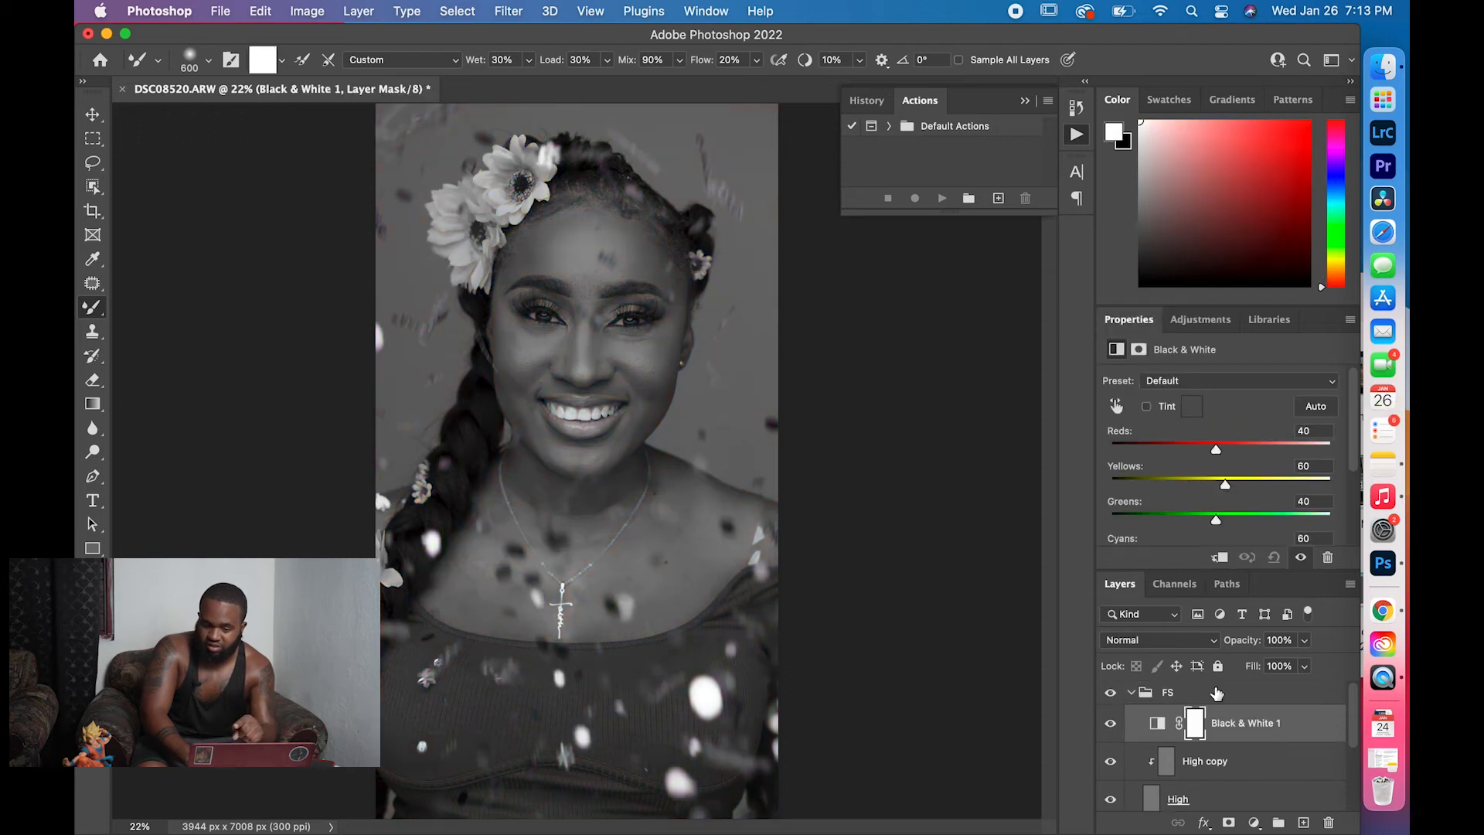
{"action": "left_click_drag", "start_coordinate": [1162, 729], "coordinate": [1160, 690]}
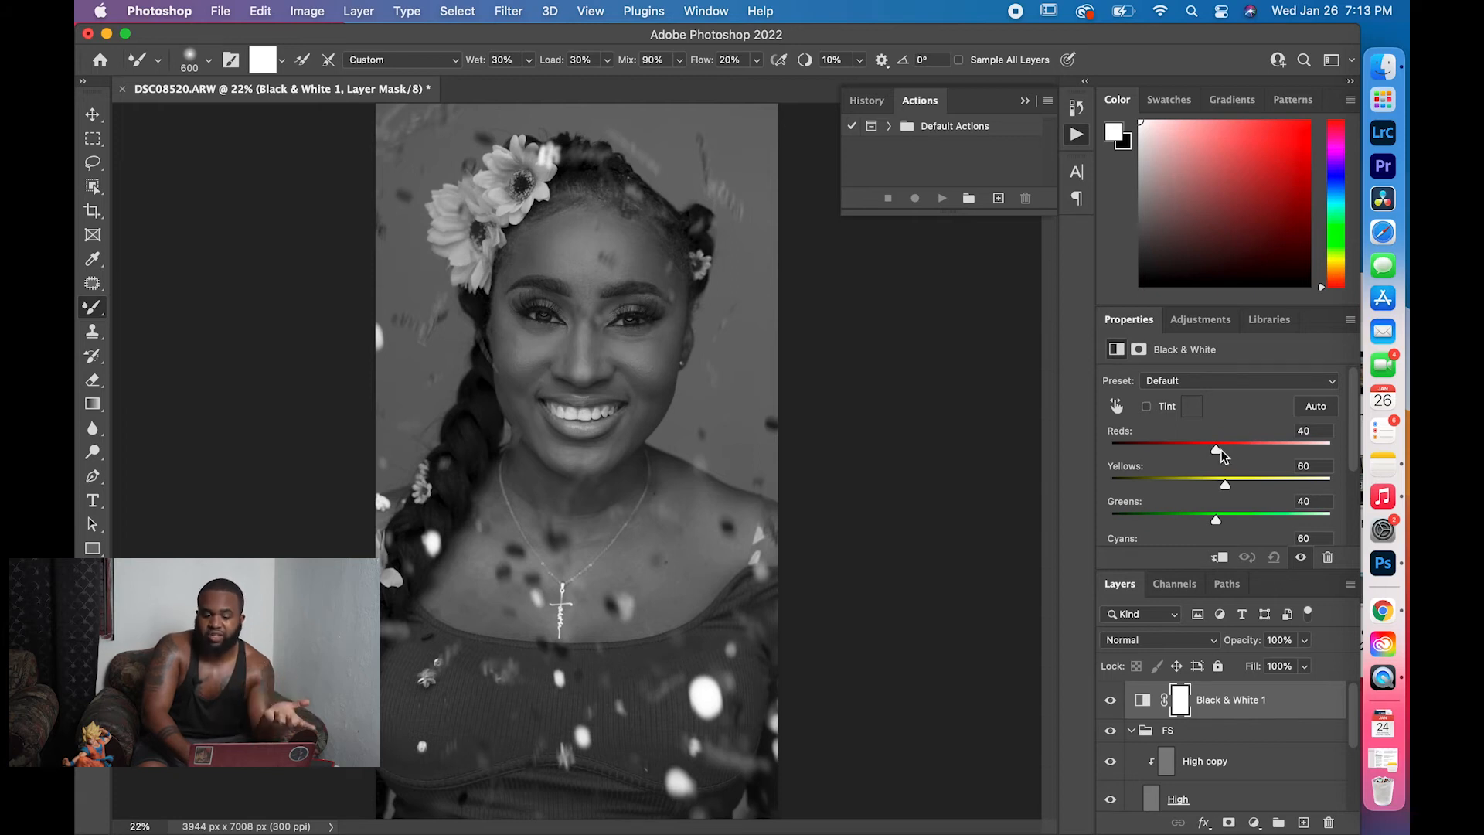
{"action": "left_click_drag", "start_coordinate": [1218, 450], "coordinate": [1206, 450]}
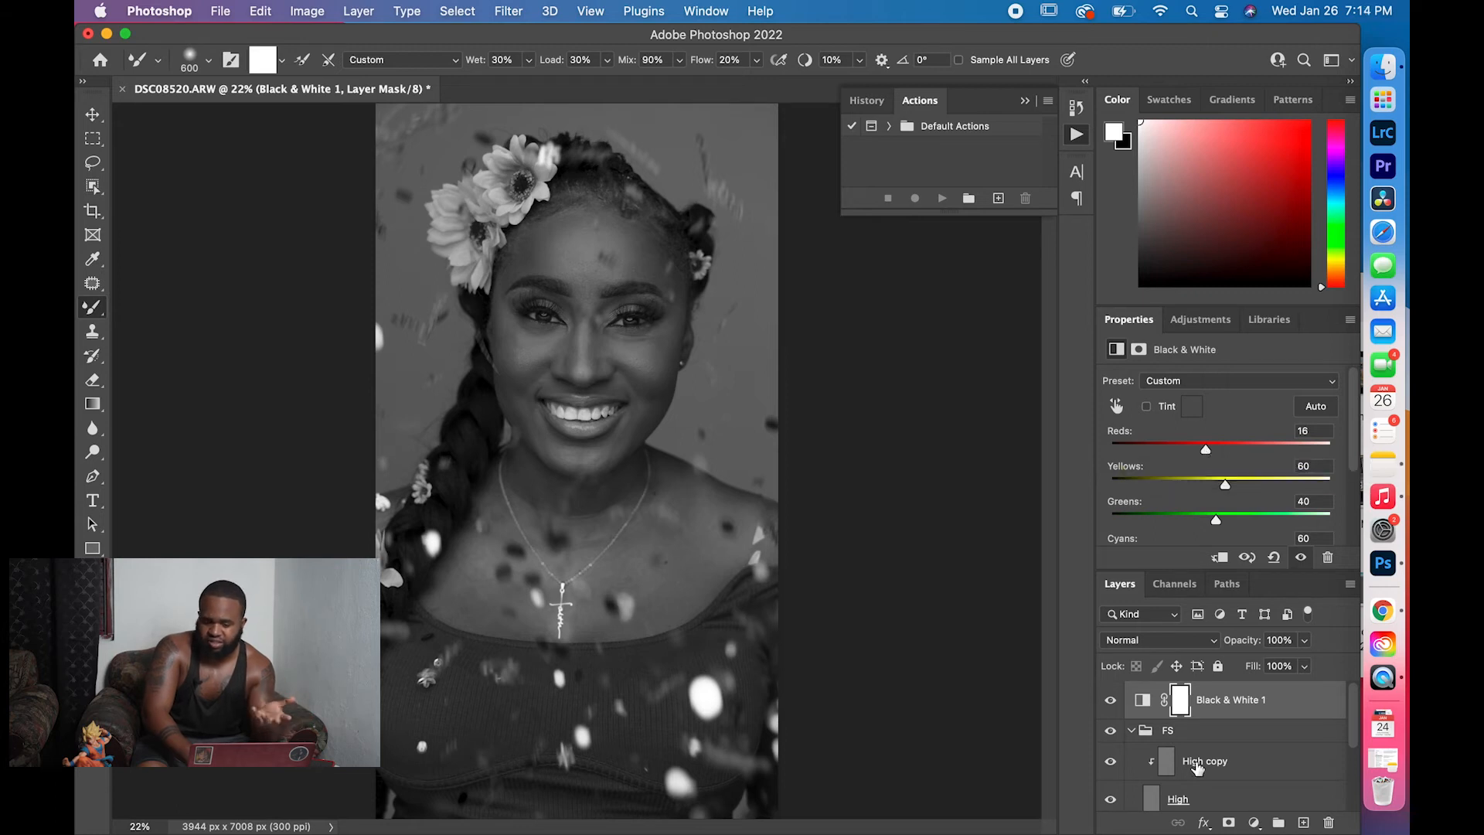
Select the Low copy layer inside the FS group and toggle the Mixer Brush's cleaning after each stroke
{"action": "scroll", "coordinate": [1197, 767], "scroll_direction": "down", "scroll_amount": 5}
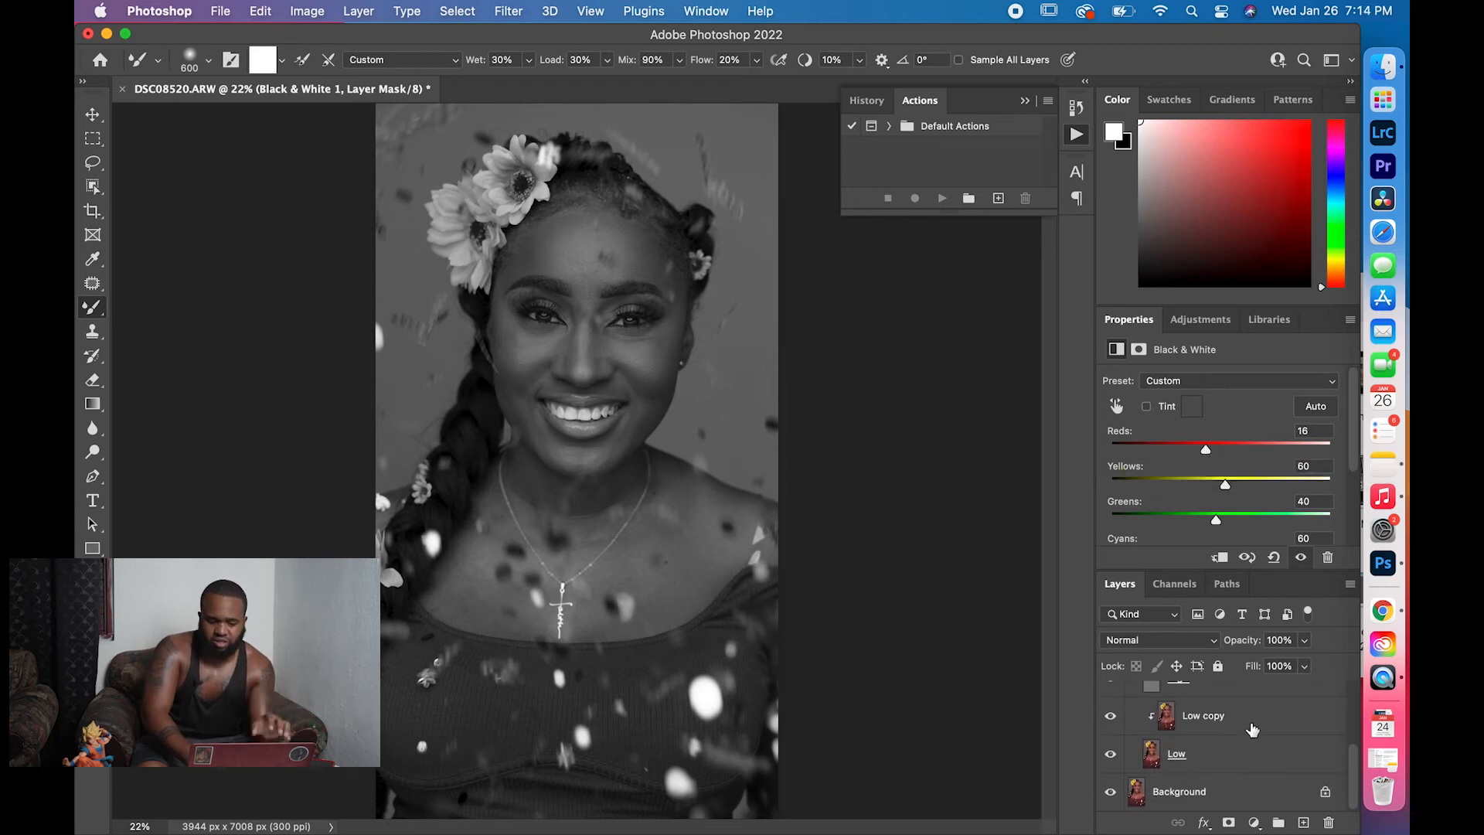
{"action": "left_click", "coordinate": [1253, 729]}
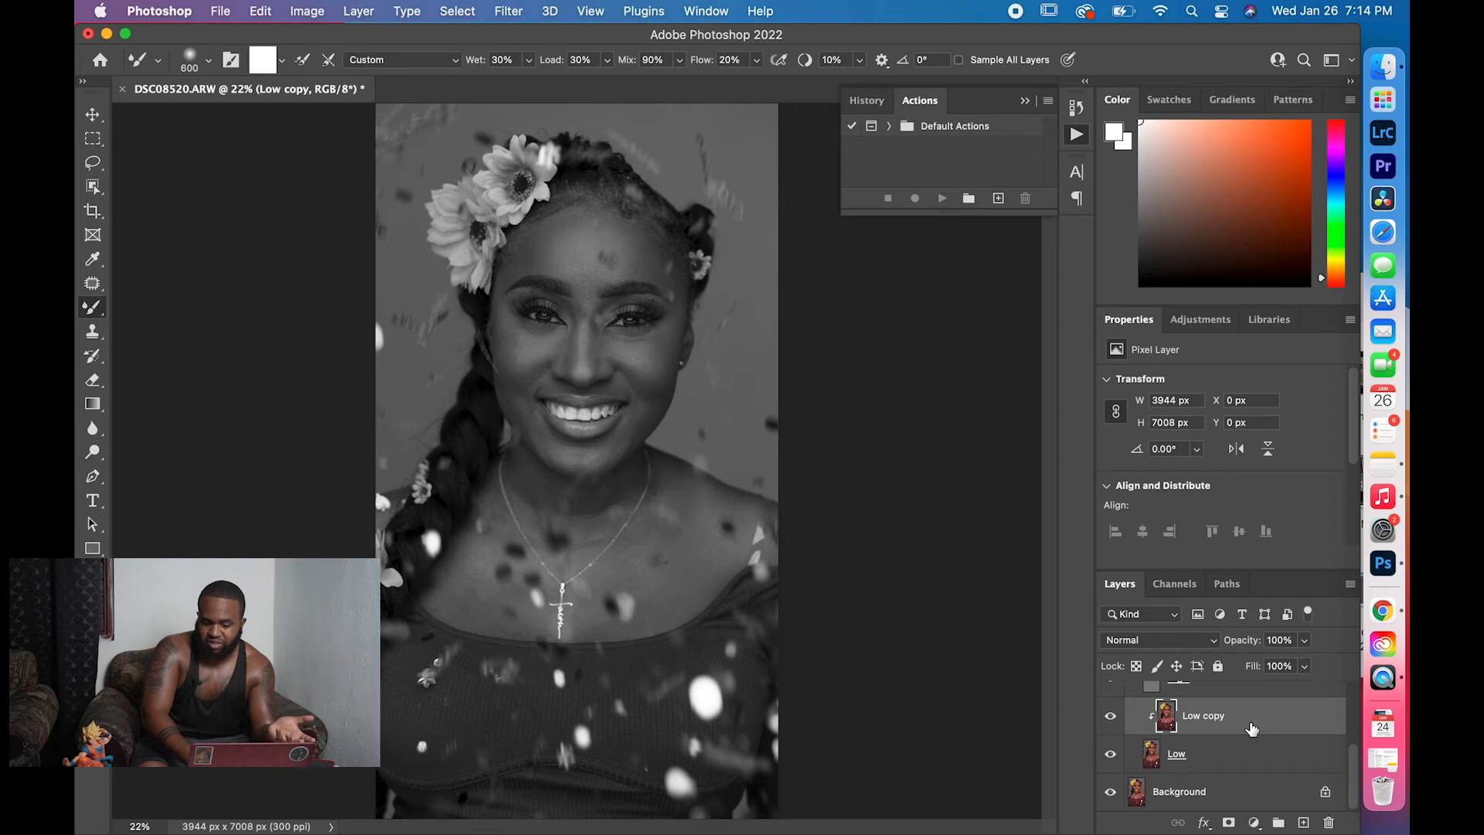
{"action": "left_click", "coordinate": [328, 62]}
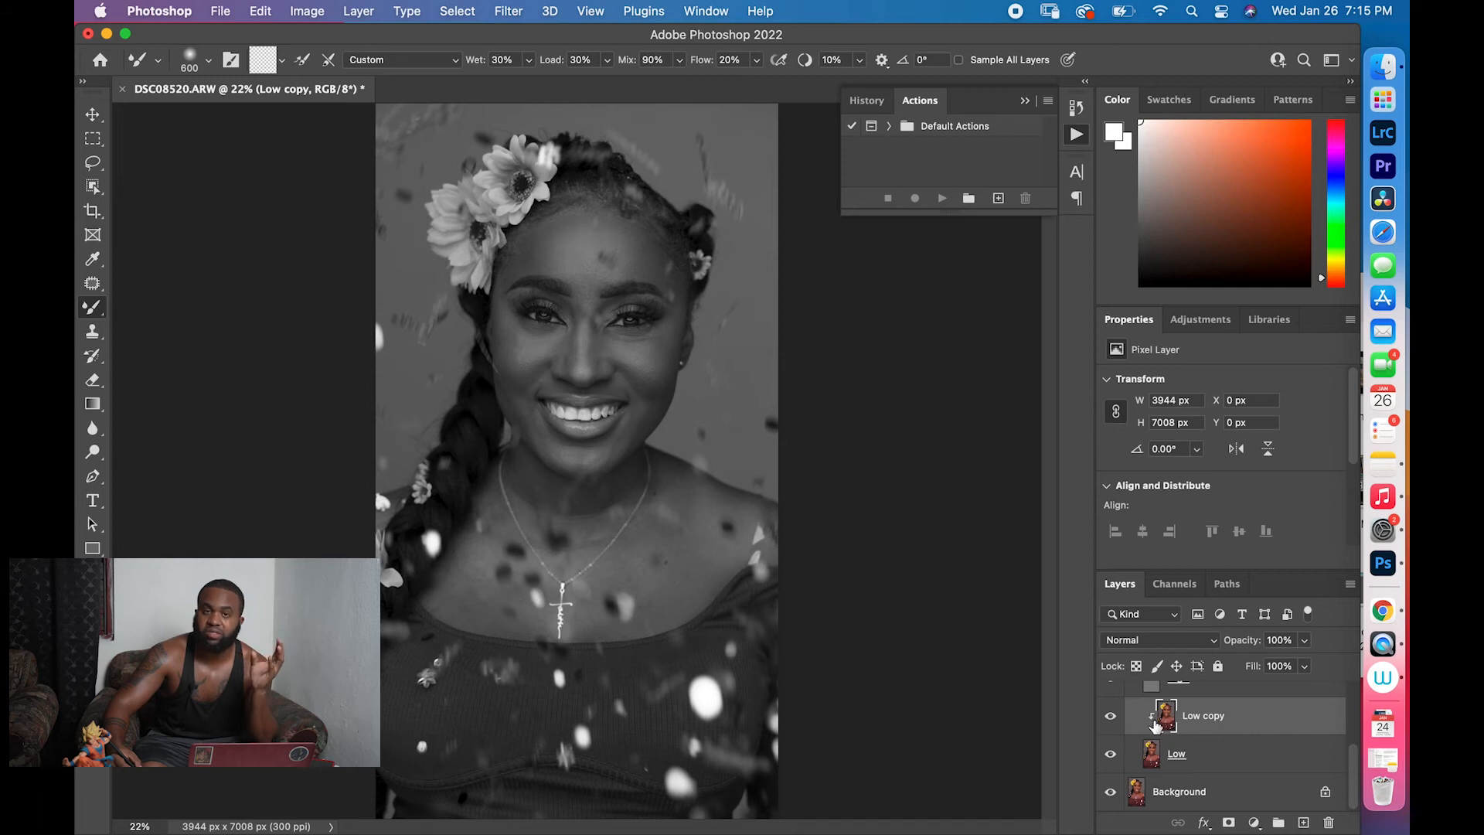
Collapse the FS group and add a new empty layer directly above it
{"action": "scroll", "coordinate": [1154, 727], "scroll_direction": "up", "scroll_amount": 5}
{"action": "left_click", "coordinate": [1134, 735]}
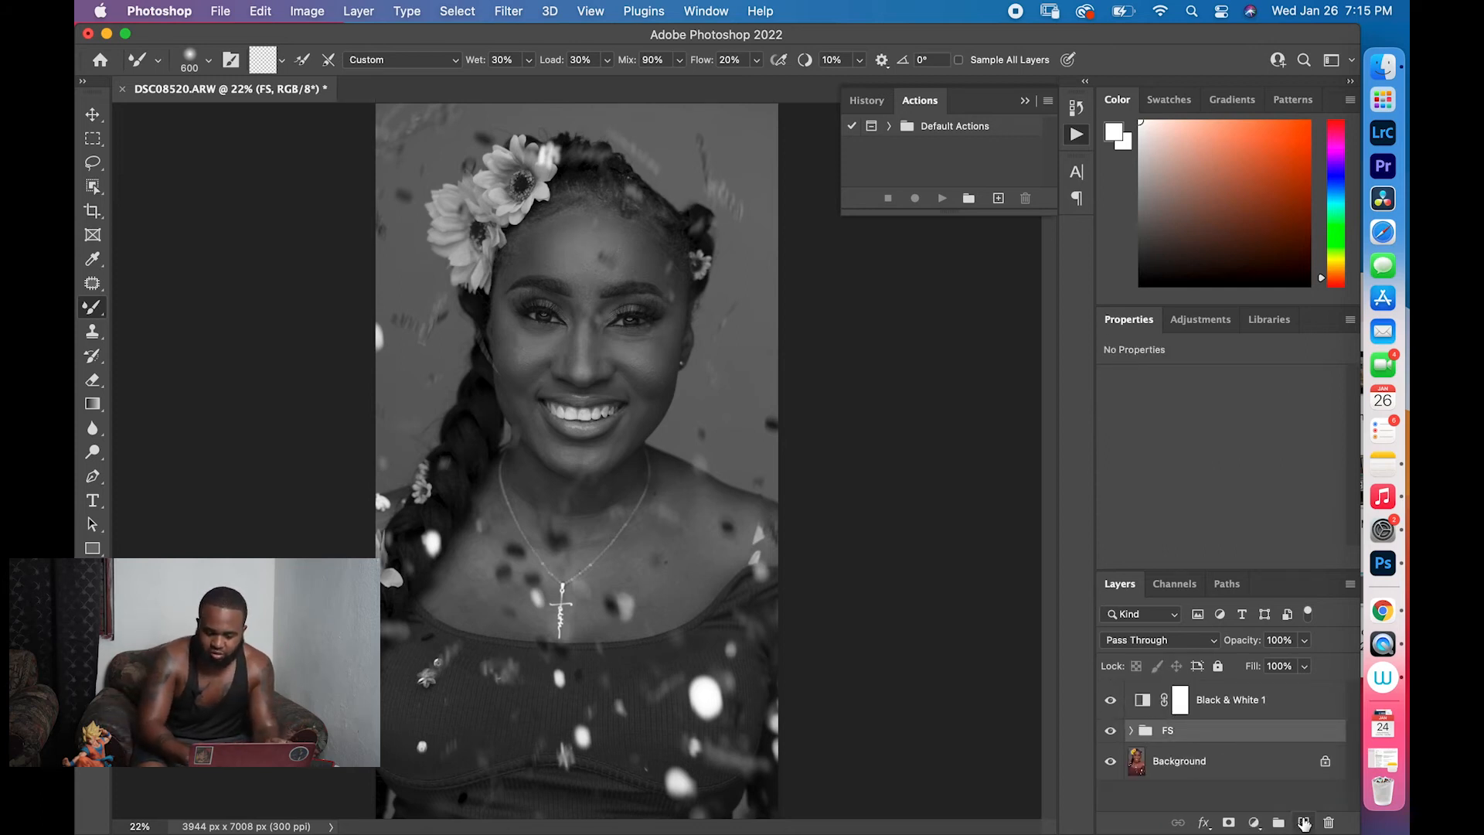
{"action": "left_click", "coordinate": [1304, 822]}
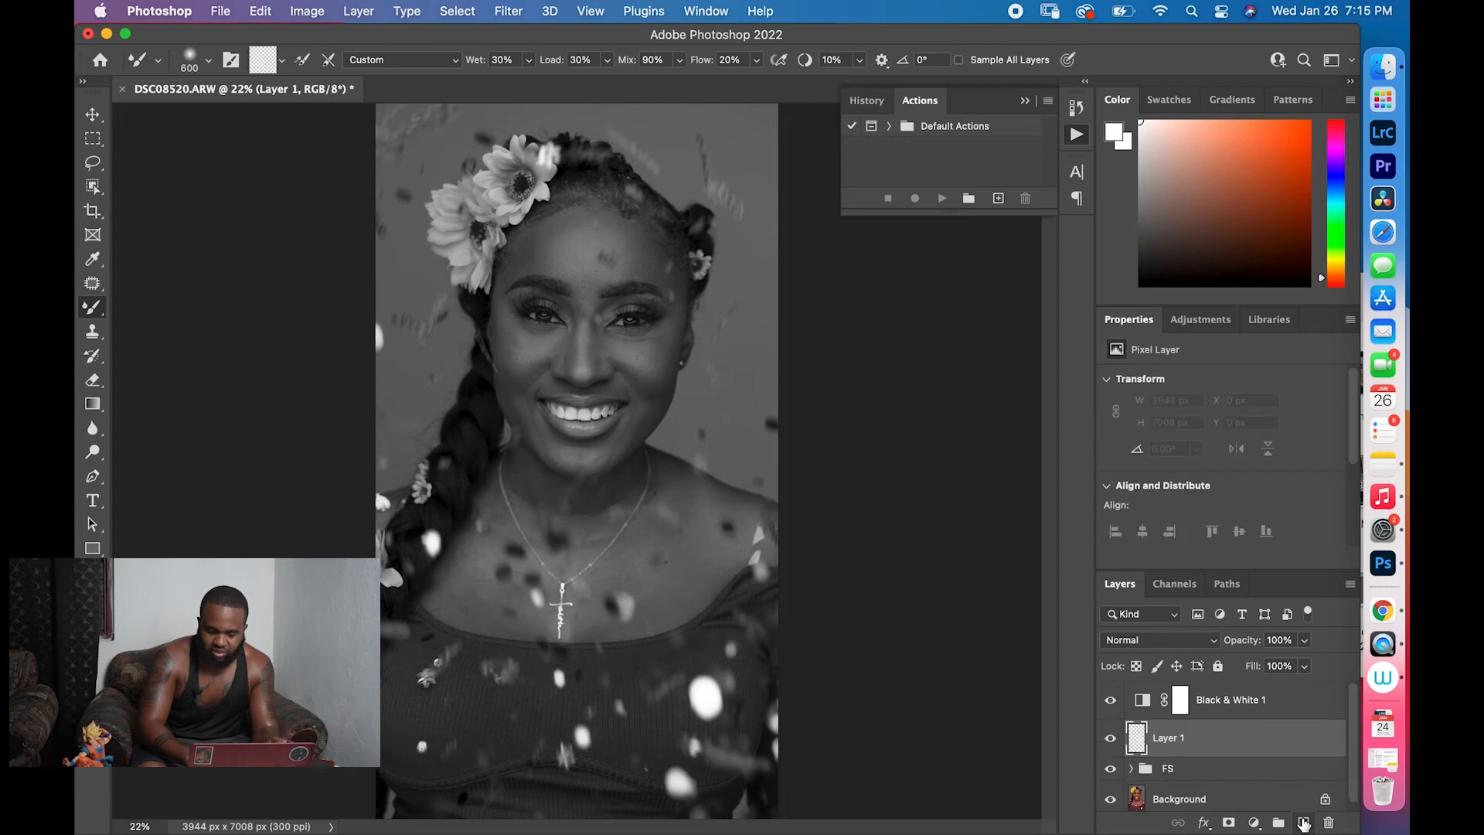
Choose the regular Brush tool and set the foreground color to bright purple, bc07ff
{"action": "left_click", "coordinate": [96, 312]}
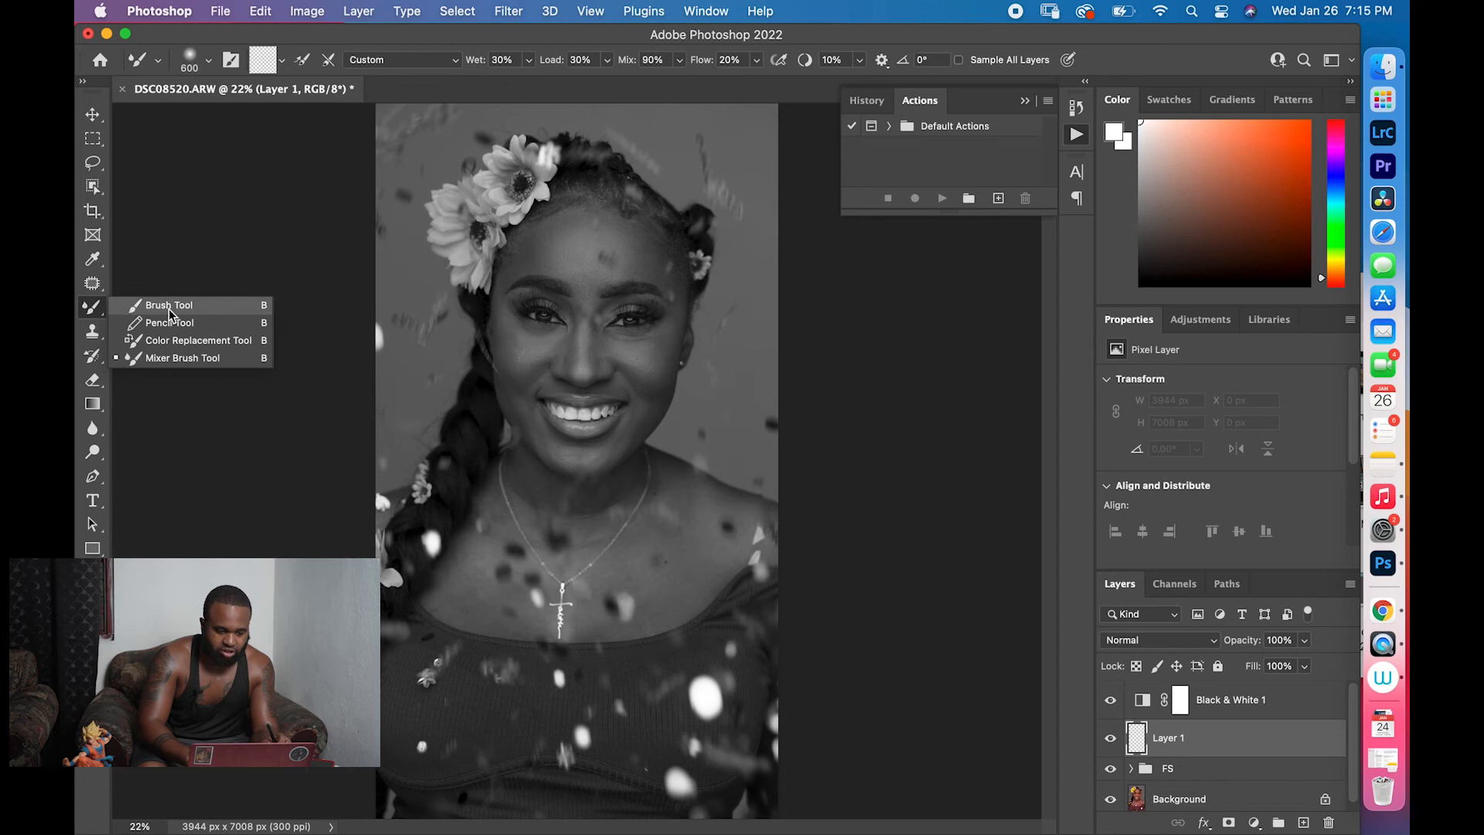
{"action": "left_click", "coordinate": [169, 309]}
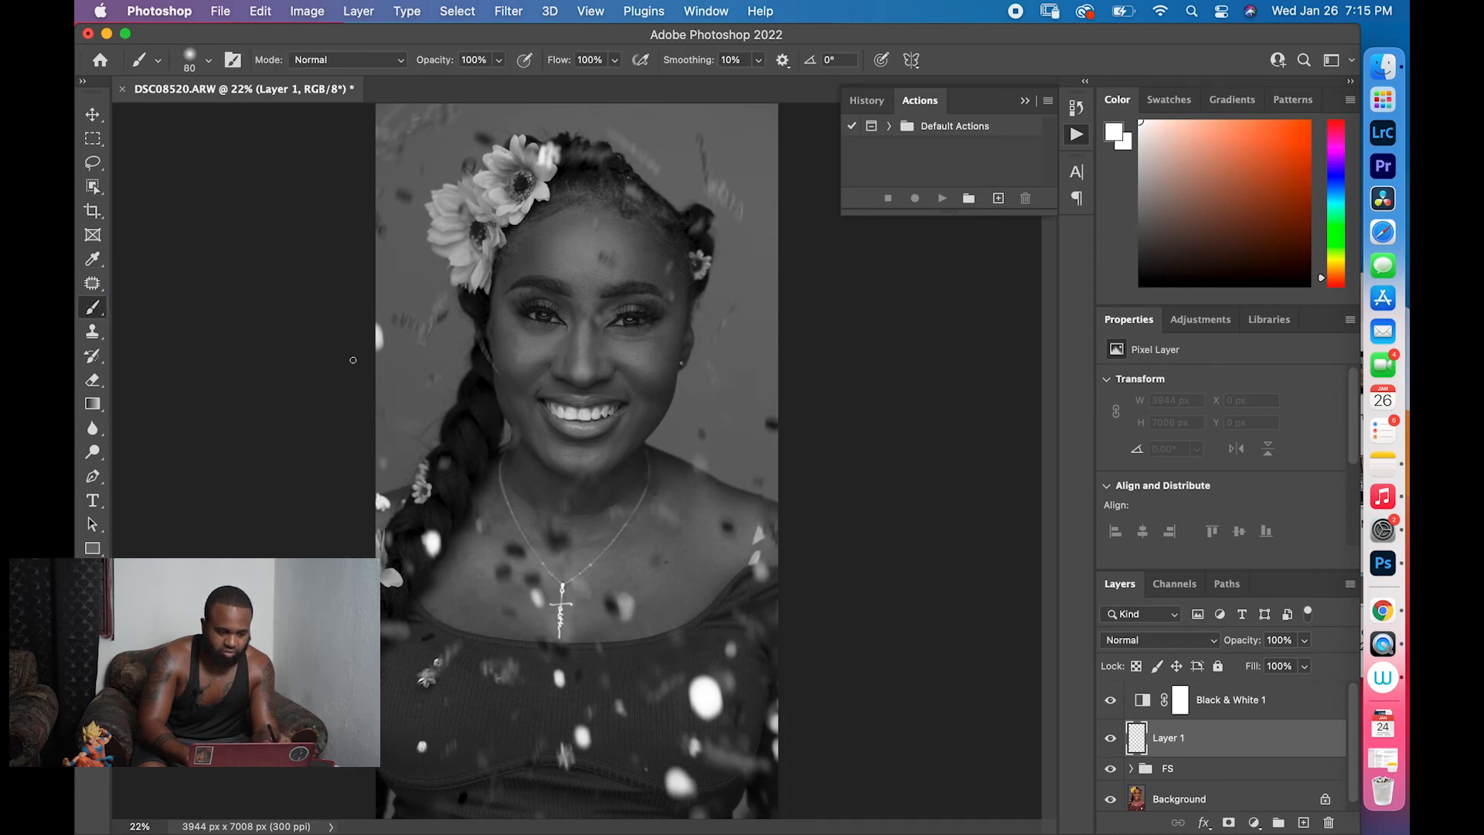
{"action": "left_click", "coordinate": [87, 657]}
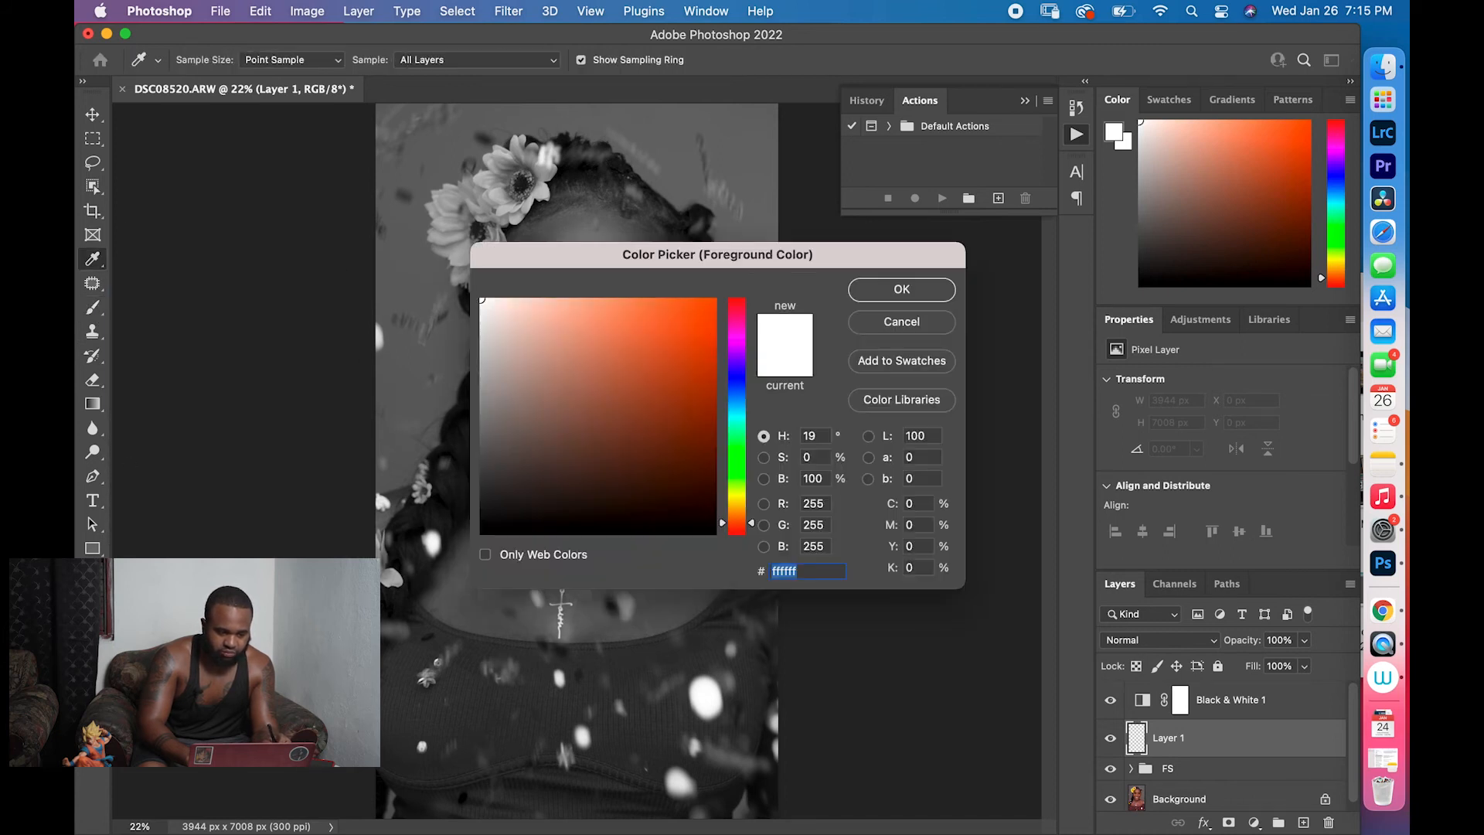
{"action": "left_click_drag", "start_coordinate": [690, 373], "coordinate": [709, 289]}
{"action": "left_click", "coordinate": [737, 341]}
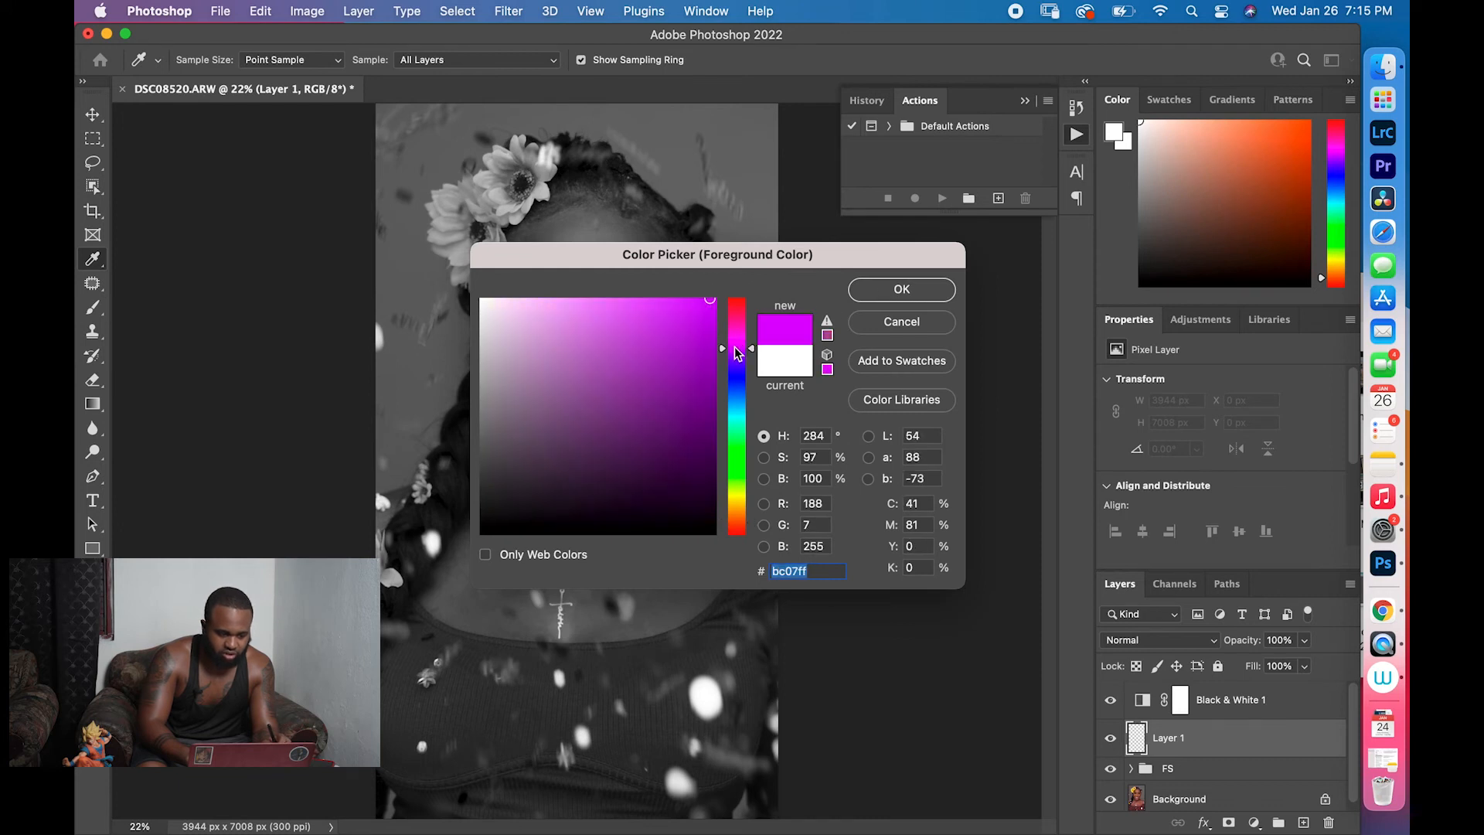
{"action": "left_click", "coordinate": [902, 289]}
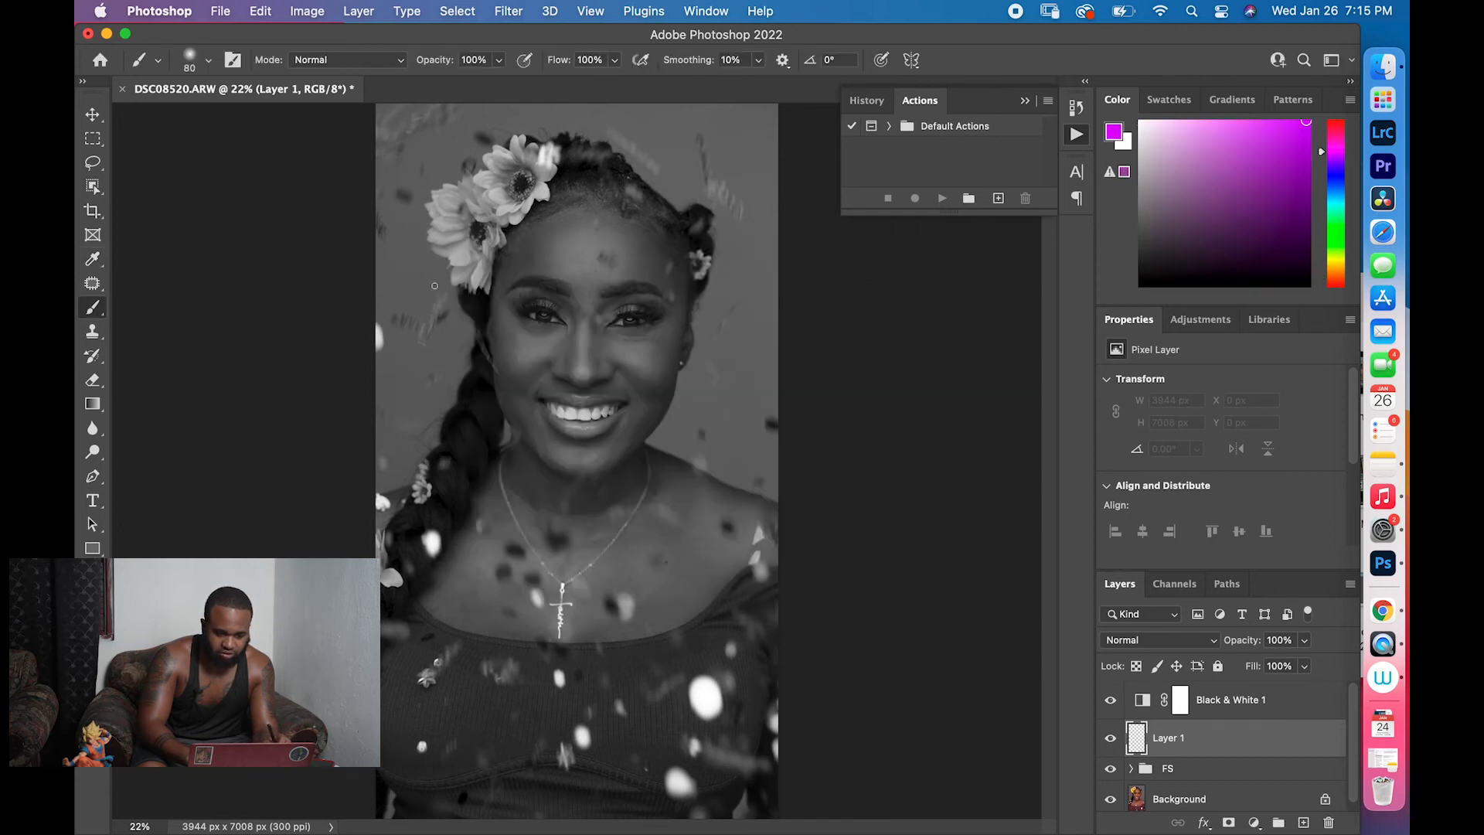
Undo a test stroke on the forehead and move Layer 1 above the Black & White adjustment layer
{"action": "left_click_drag", "start_coordinate": [557, 231], "coordinate": [587, 224]}
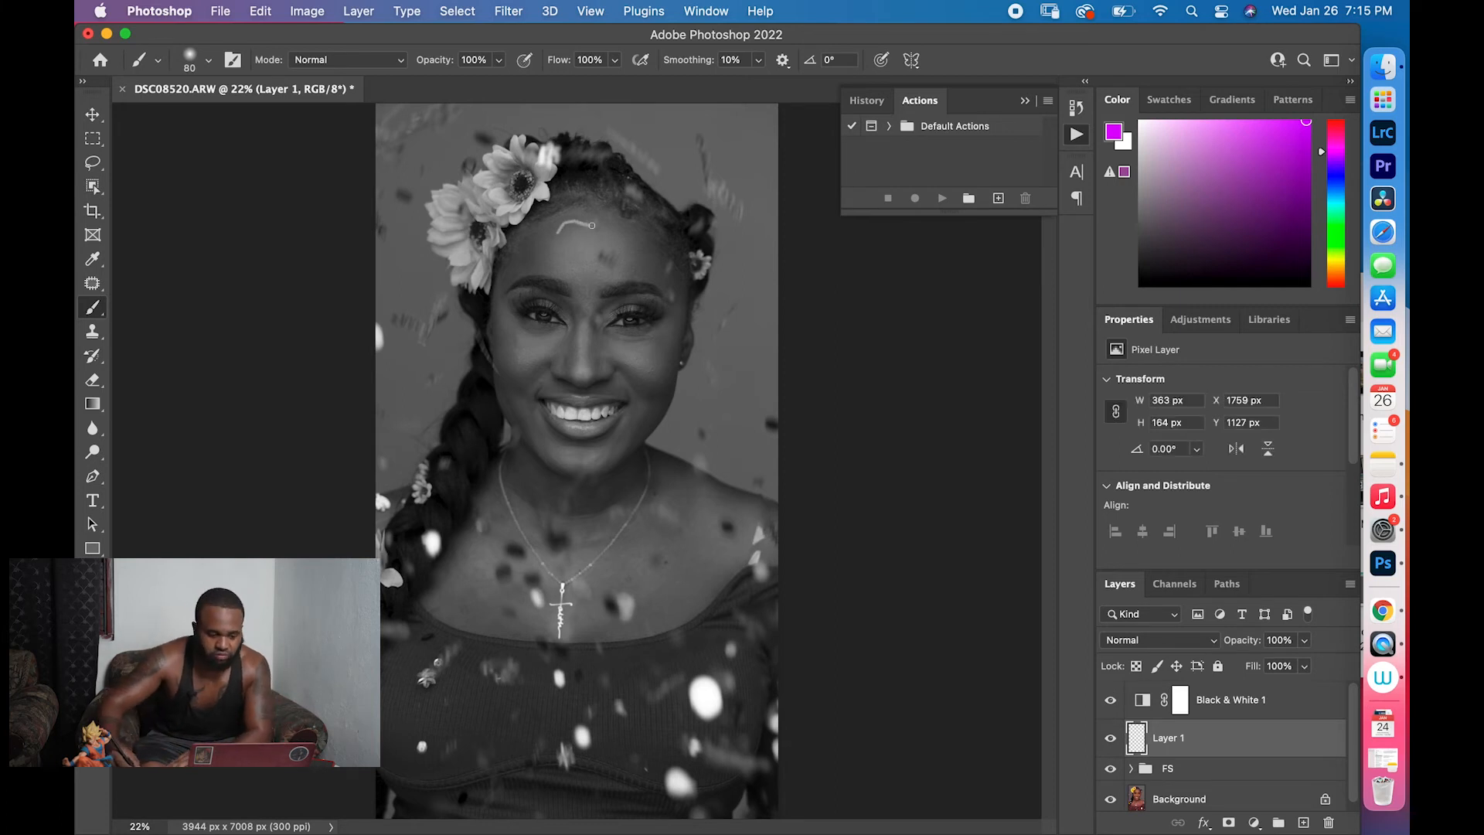
{"action": "key", "text": "super+z"}
{"action": "left_click_drag", "start_coordinate": [1182, 733], "coordinate": [1225, 692]}
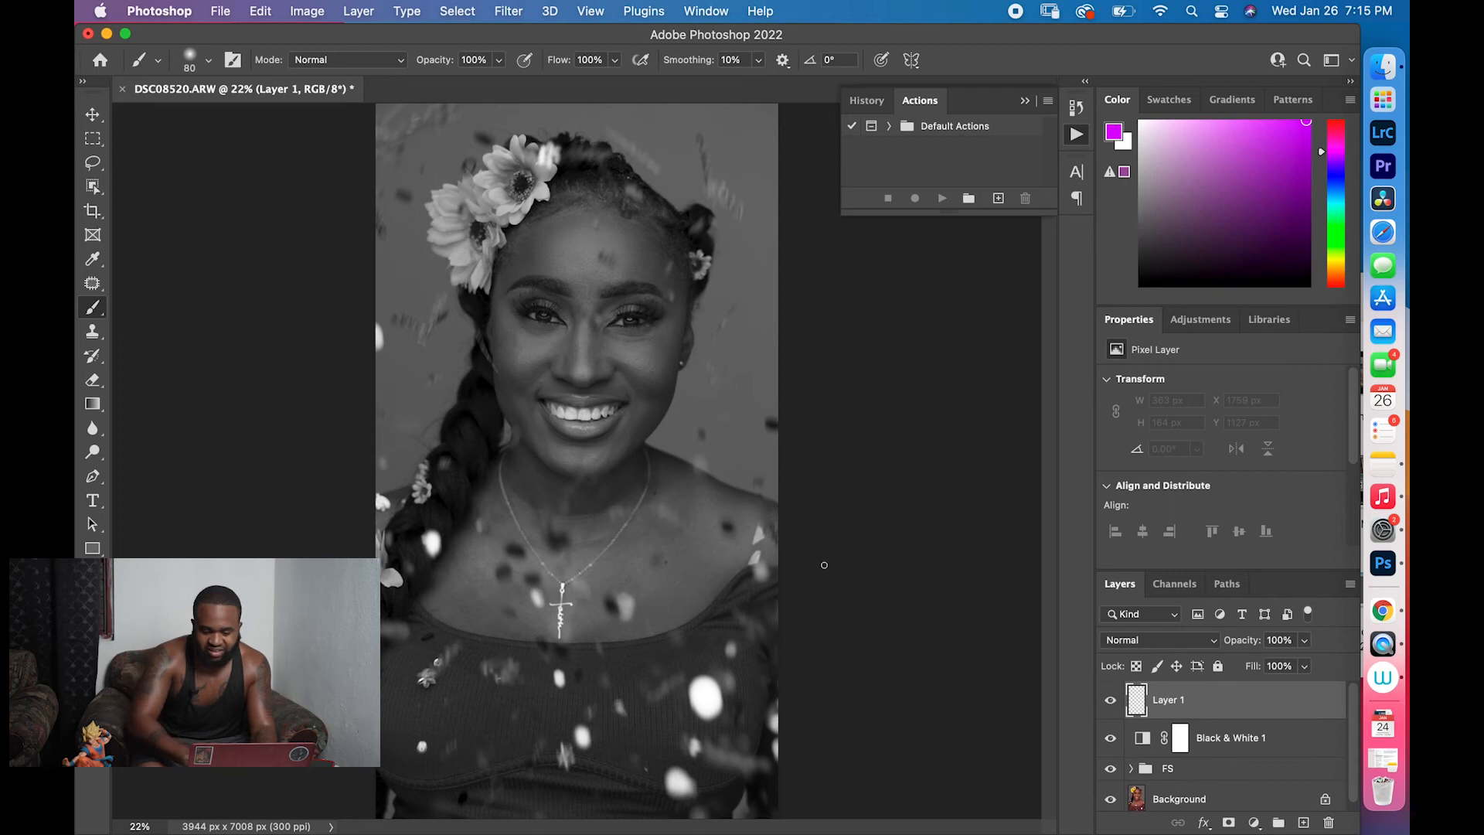
Outline in purple the highlight areas on the forehead, cheeks, nose, lips, chin and both sides of the upper chest
{"action": "mouse_move", "coordinate": [552, 231]}
{"action": "left_mouse_down"}
{"action": "mouse_move", "coordinate": [574, 209]}
{"action": "mouse_move", "coordinate": [602, 219]}
{"action": "mouse_move", "coordinate": [614, 267]}
{"action": "mouse_move", "coordinate": [580, 278]}
{"action": "mouse_move", "coordinate": [556, 237]}
{"action": "left_mouse_up"}
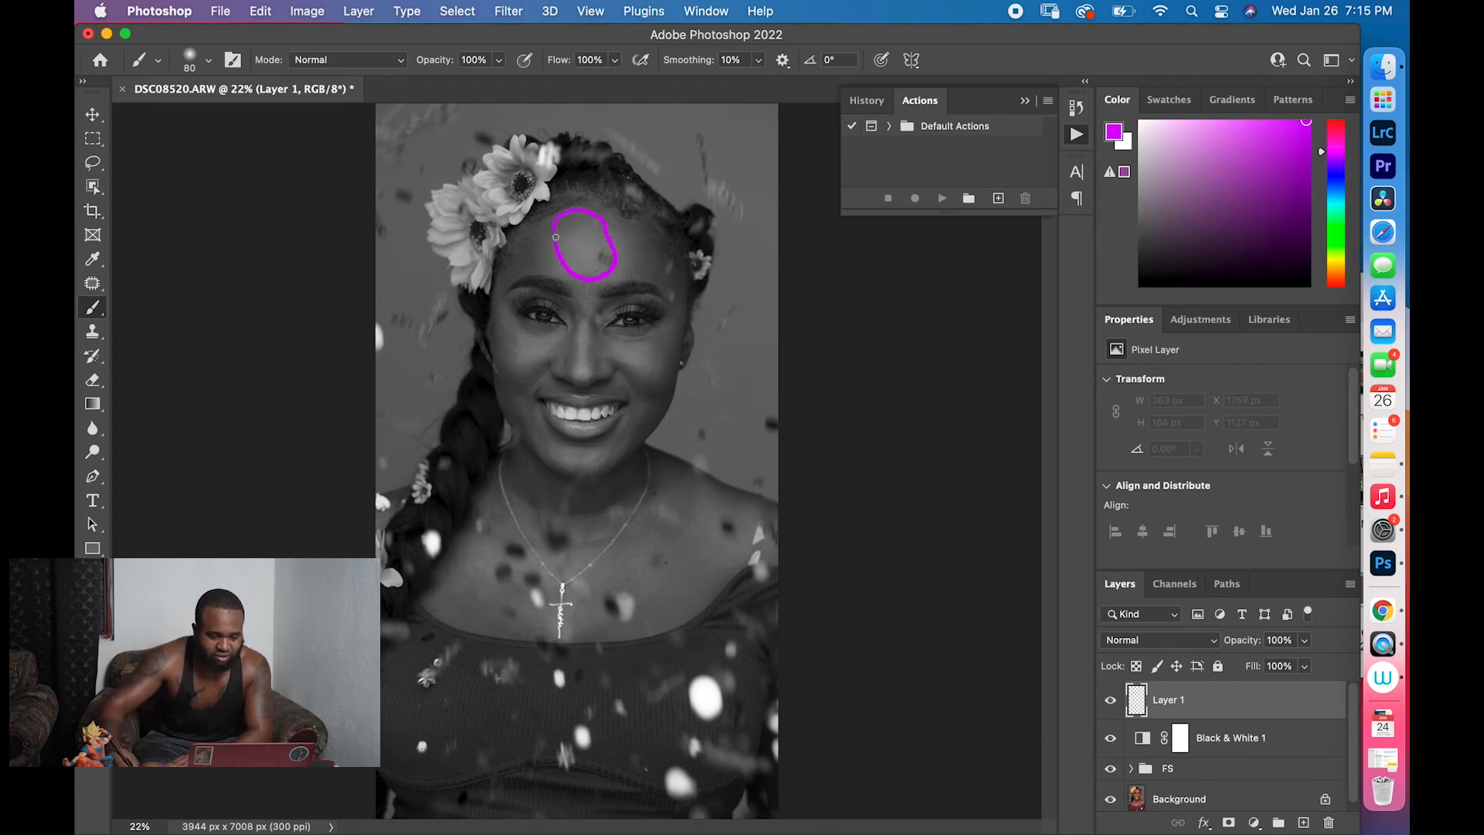
{"action": "mouse_move", "coordinate": [633, 345]}
{"action": "left_mouse_down"}
{"action": "mouse_move", "coordinate": [662, 362]}
{"action": "mouse_move", "coordinate": [623, 357]}
{"action": "mouse_move", "coordinate": [626, 340]}
{"action": "left_mouse_up"}
{"action": "mouse_move", "coordinate": [508, 349]}
{"action": "left_mouse_down"}
{"action": "mouse_move", "coordinate": [552, 353]}
{"action": "mouse_move", "coordinate": [518, 368]}
{"action": "mouse_move", "coordinate": [574, 368]}
{"action": "mouse_move", "coordinate": [580, 315]}
{"action": "mouse_move", "coordinate": [578, 365]}
{"action": "left_mouse_up"}
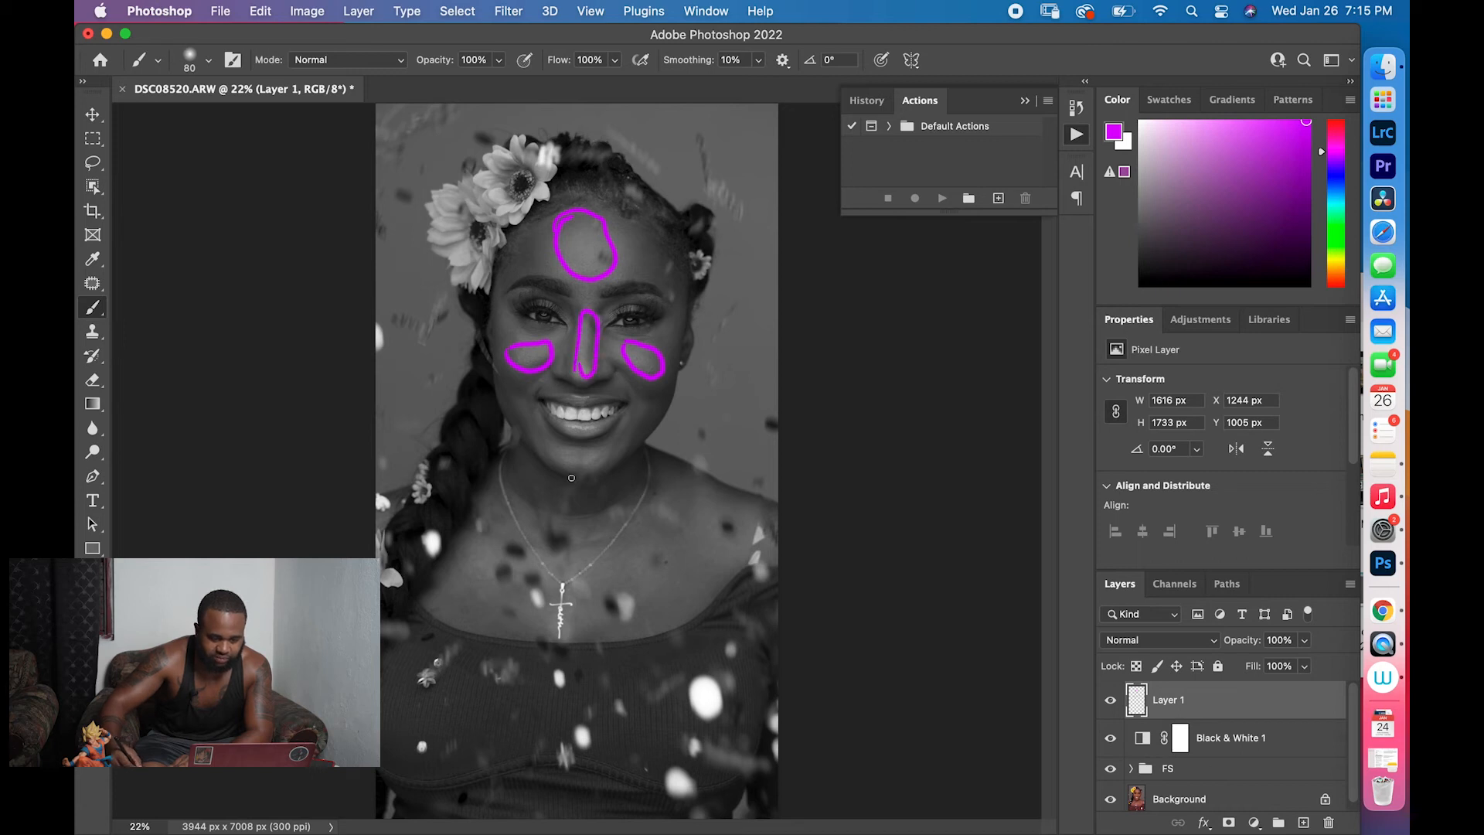
{"action": "mouse_move", "coordinate": [560, 448]}
{"action": "left_mouse_down"}
{"action": "mouse_move", "coordinate": [599, 450]}
{"action": "mouse_move", "coordinate": [595, 479]}
{"action": "mouse_move", "coordinate": [562, 446]}
{"action": "left_mouse_up"}
{"action": "mouse_move", "coordinate": [563, 418]}
{"action": "left_mouse_down"}
{"action": "mouse_move", "coordinate": [592, 436]}
{"action": "mouse_move", "coordinate": [569, 424]}
{"action": "mouse_move", "coordinate": [589, 401]}
{"action": "left_mouse_up"}
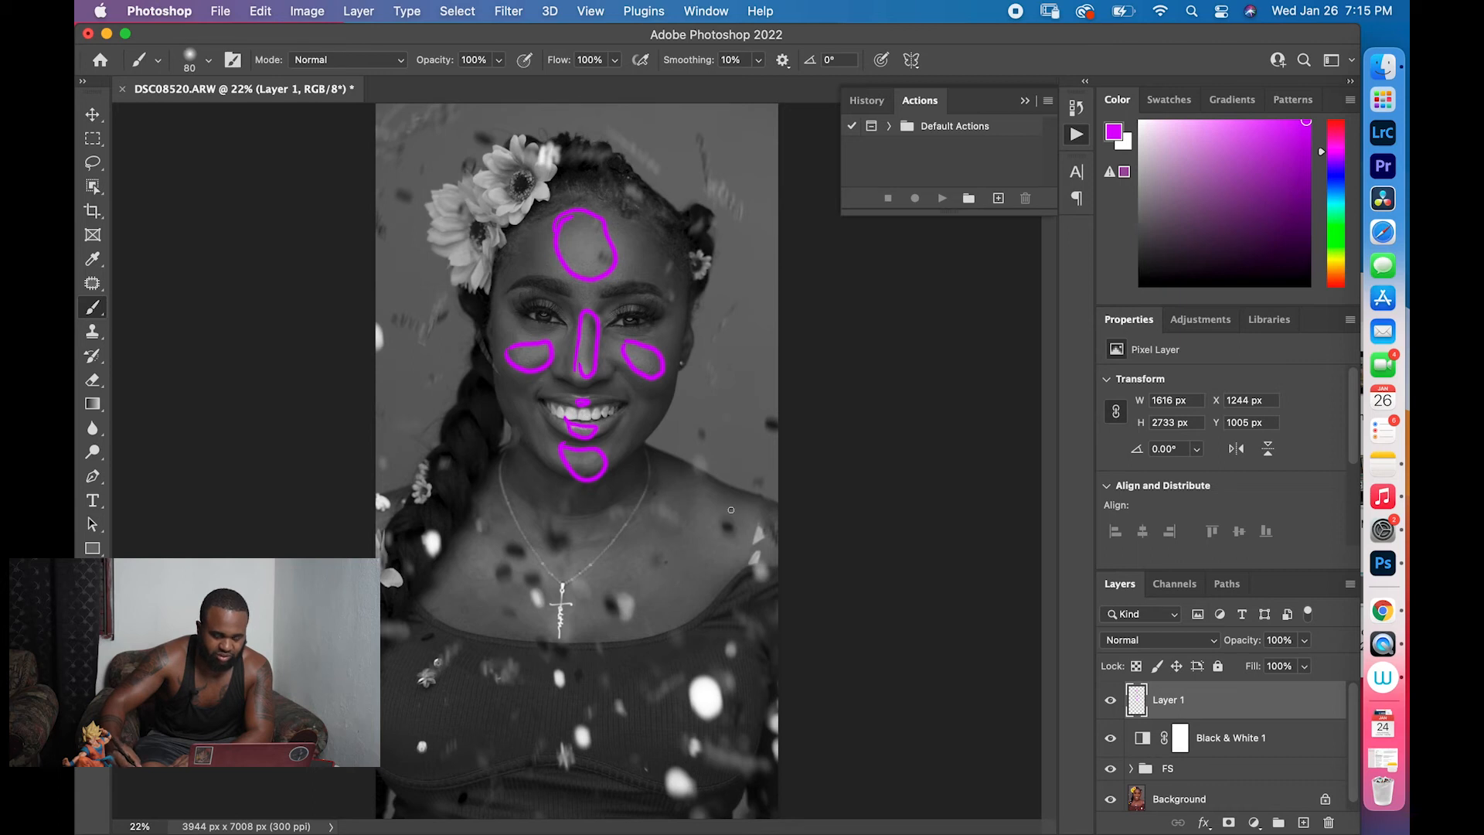
{"action": "mouse_move", "coordinate": [696, 498]}
{"action": "left_mouse_down"}
{"action": "mouse_move", "coordinate": [744, 522]}
{"action": "mouse_move", "coordinate": [737, 558]}
{"action": "mouse_move", "coordinate": [658, 585]}
{"action": "mouse_move", "coordinate": [617, 564]}
{"action": "mouse_move", "coordinate": [688, 519]}
{"action": "left_mouse_up"}
{"action": "mouse_move", "coordinate": [496, 533]}
{"action": "left_mouse_down"}
{"action": "mouse_move", "coordinate": [485, 602]}
{"action": "mouse_move", "coordinate": [479, 537]}
{"action": "left_mouse_up"}
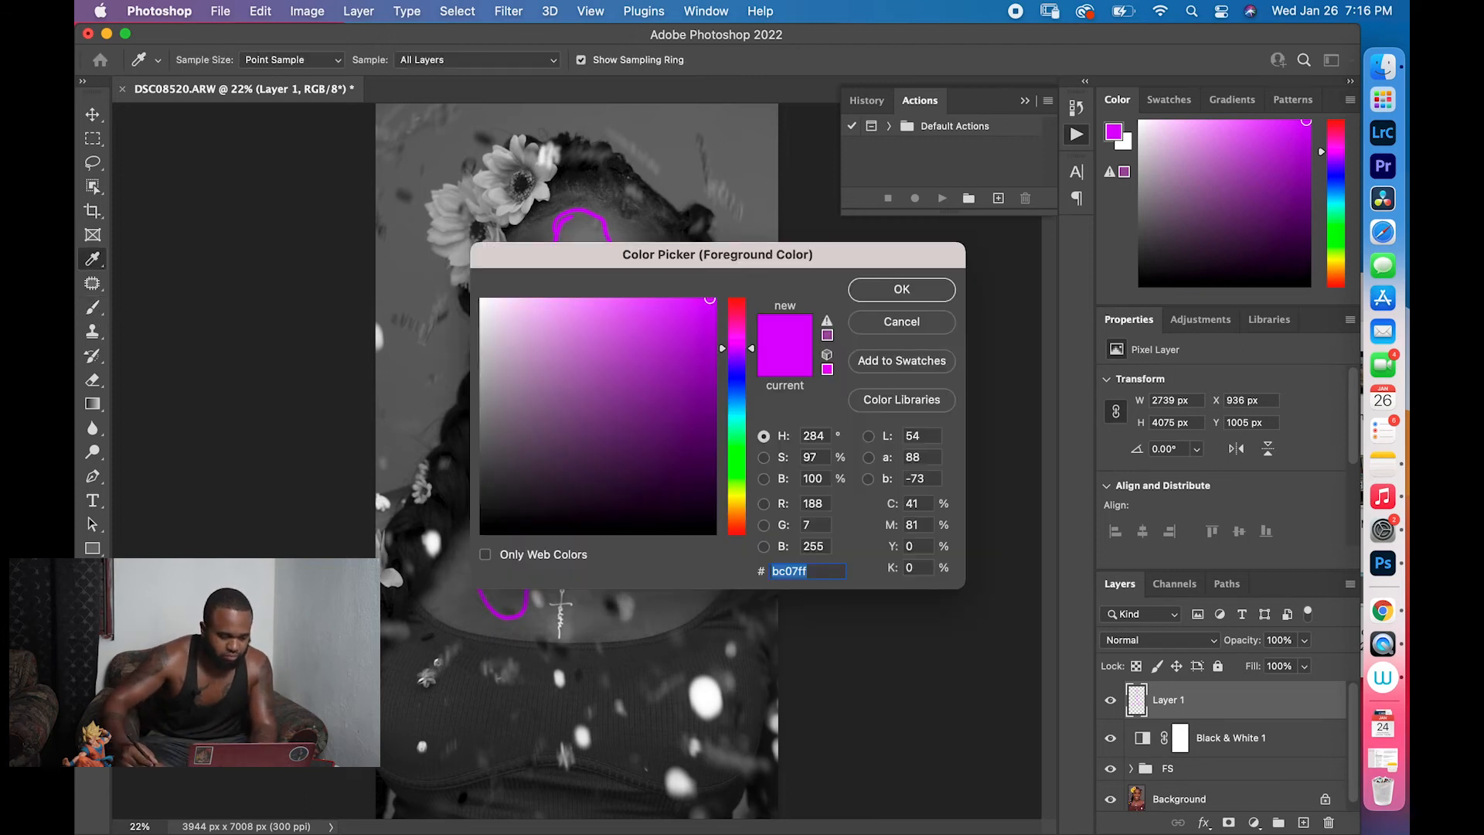
Set the foreground color to bright green, 76ff07, and outline the shadow areas on both sides of the forehead with the brush
{"action": "left_click", "coordinate": [731, 473]}
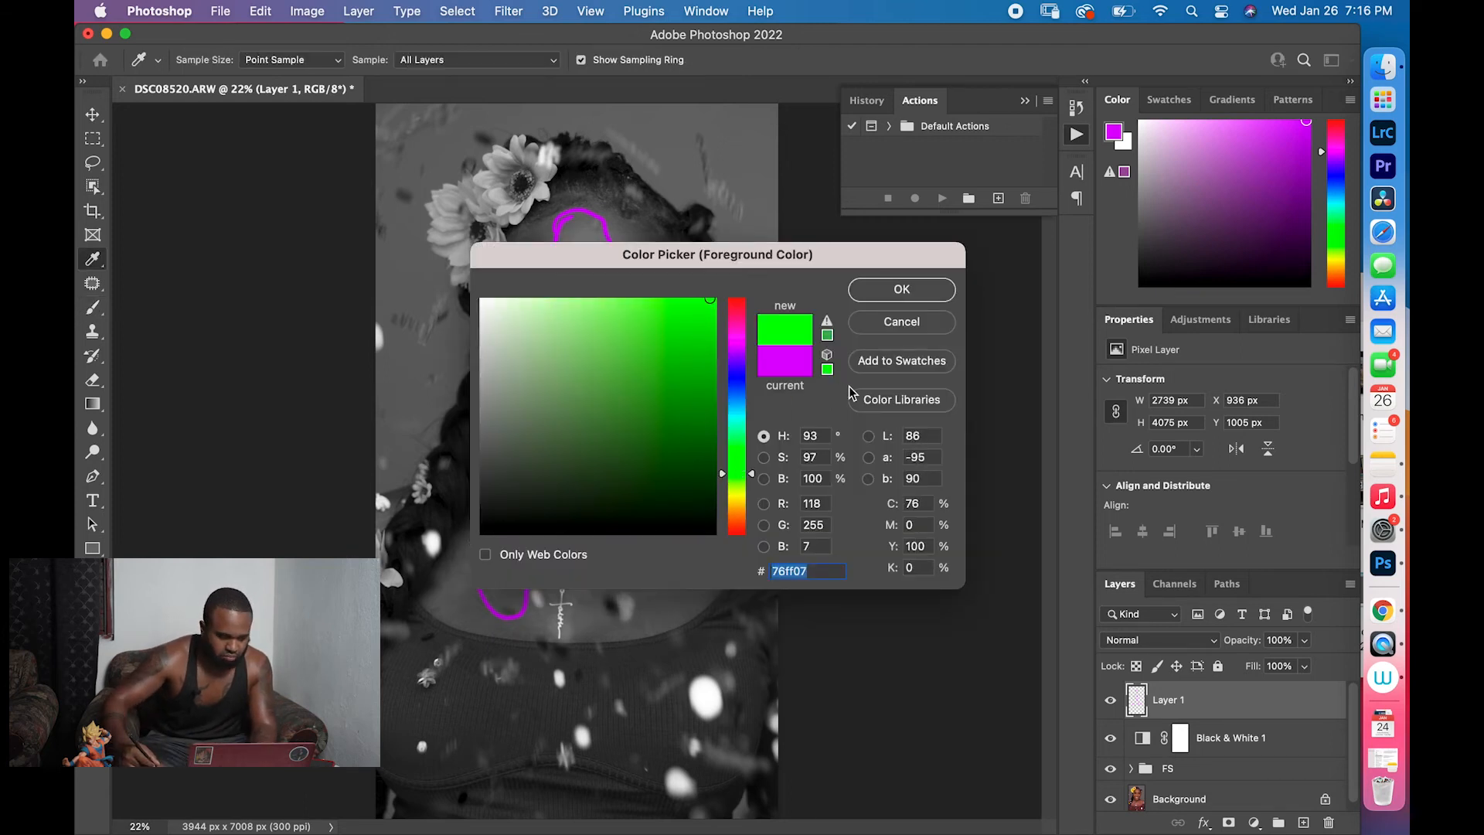
{"action": "left_click", "coordinate": [880, 288]}
{"action": "key", "text": "b"}
{"action": "mouse_move", "coordinate": [624, 219]}
{"action": "left_mouse_down"}
{"action": "mouse_move", "coordinate": [664, 252]}
{"action": "mouse_move", "coordinate": [659, 278]}
{"action": "mouse_move", "coordinate": [628, 252]}
{"action": "mouse_move", "coordinate": [620, 219]}
{"action": "left_mouse_up"}
{"action": "mouse_move", "coordinate": [525, 231]}
{"action": "left_mouse_down"}
{"action": "mouse_move", "coordinate": [501, 259]}
{"action": "mouse_move", "coordinate": [548, 235]}
{"action": "mouse_move", "coordinate": [523, 229]}
{"action": "left_mouse_up"}
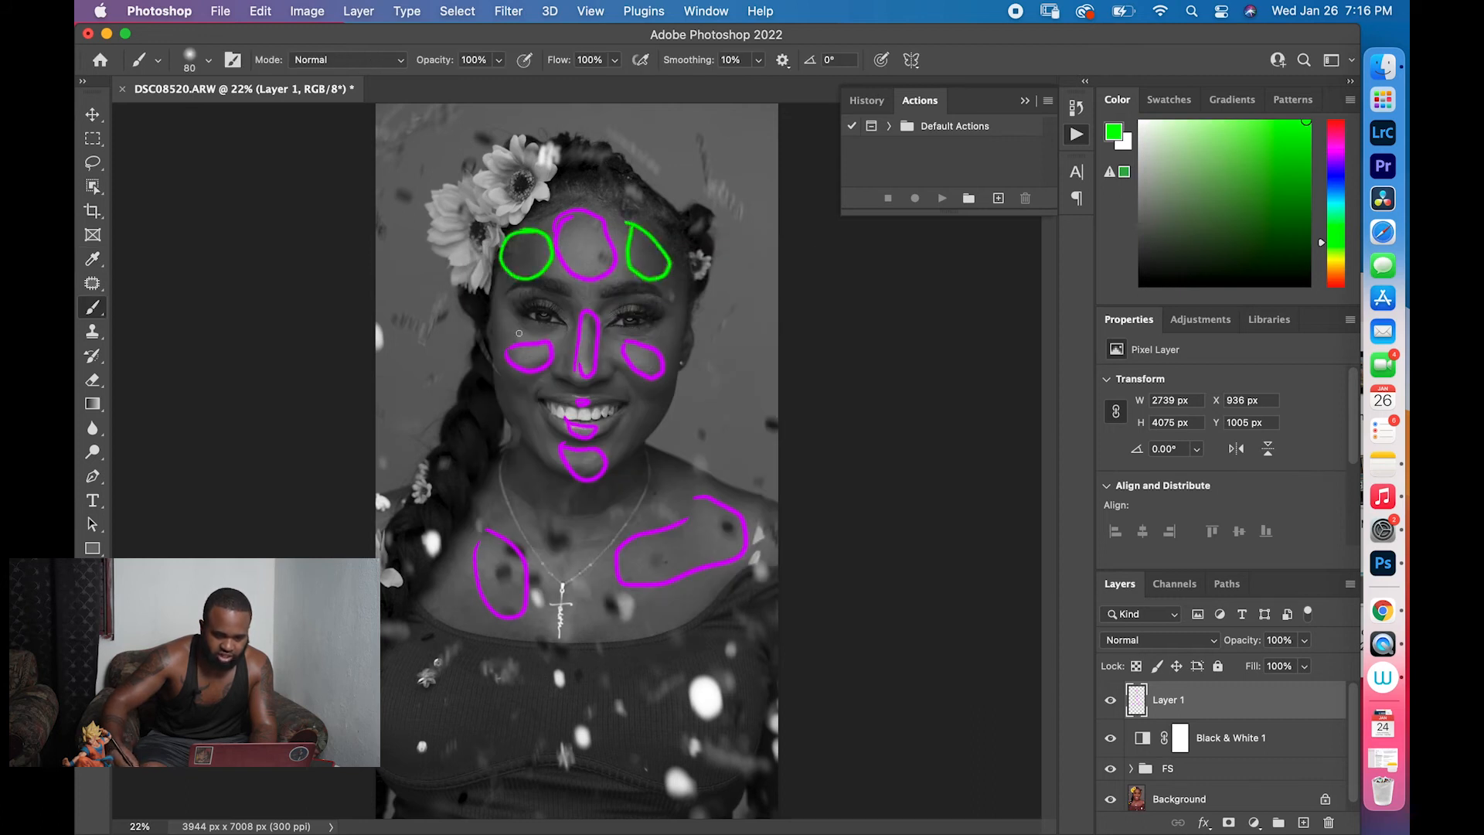
Outline in green the shadow areas along both outer cheeks, both sides of the jaw and both sides of the neck
{"action": "mouse_move", "coordinate": [512, 326]}
{"action": "left_mouse_down"}
{"action": "mouse_move", "coordinate": [512, 399]}
{"action": "mouse_move", "coordinate": [504, 340]}
{"action": "left_mouse_up"}
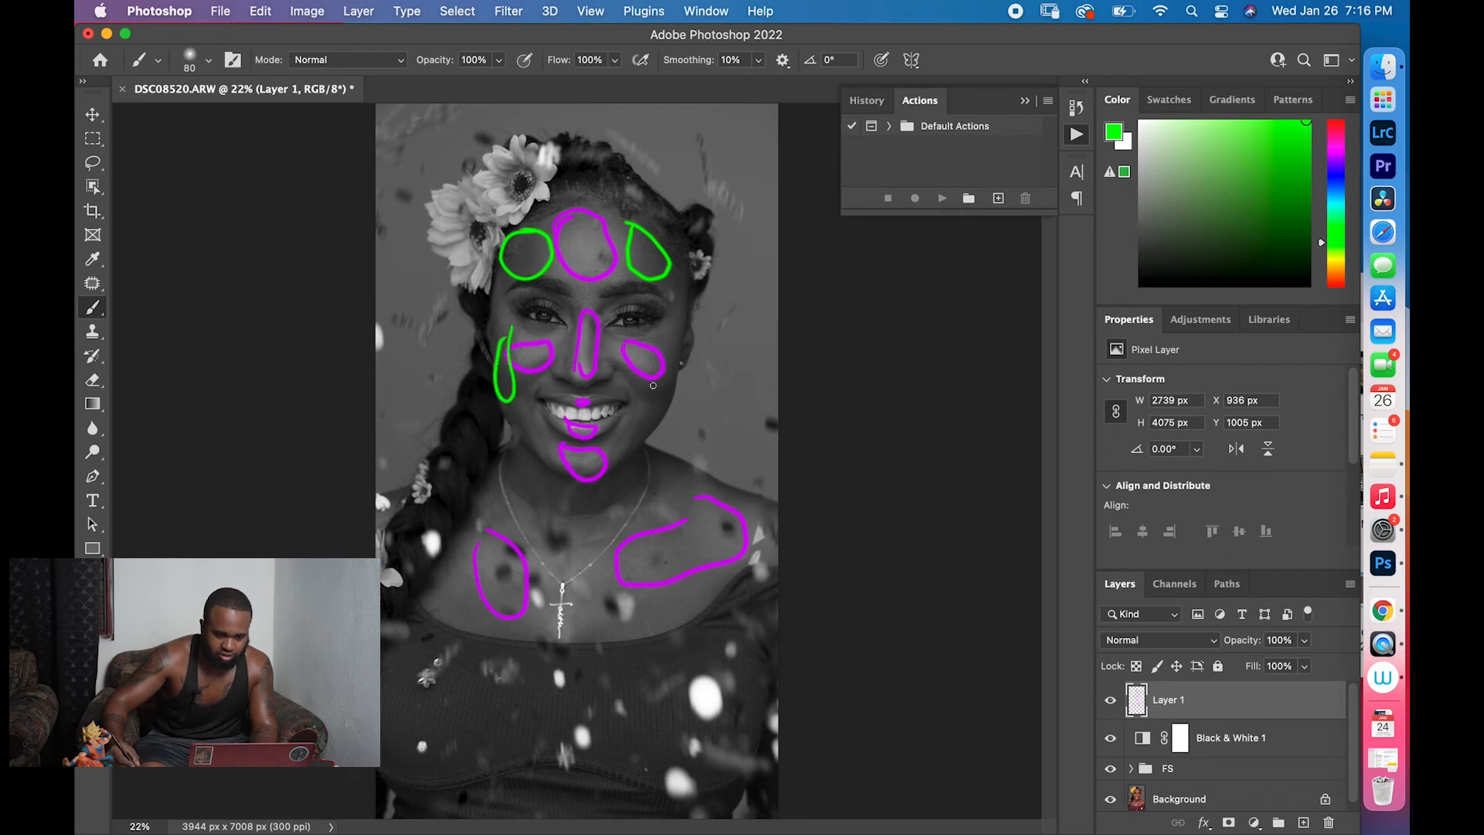
{"action": "mouse_move", "coordinate": [671, 349]}
{"action": "left_mouse_down"}
{"action": "mouse_move", "coordinate": [676, 379]}
{"action": "mouse_move", "coordinate": [685, 338]}
{"action": "left_mouse_up"}
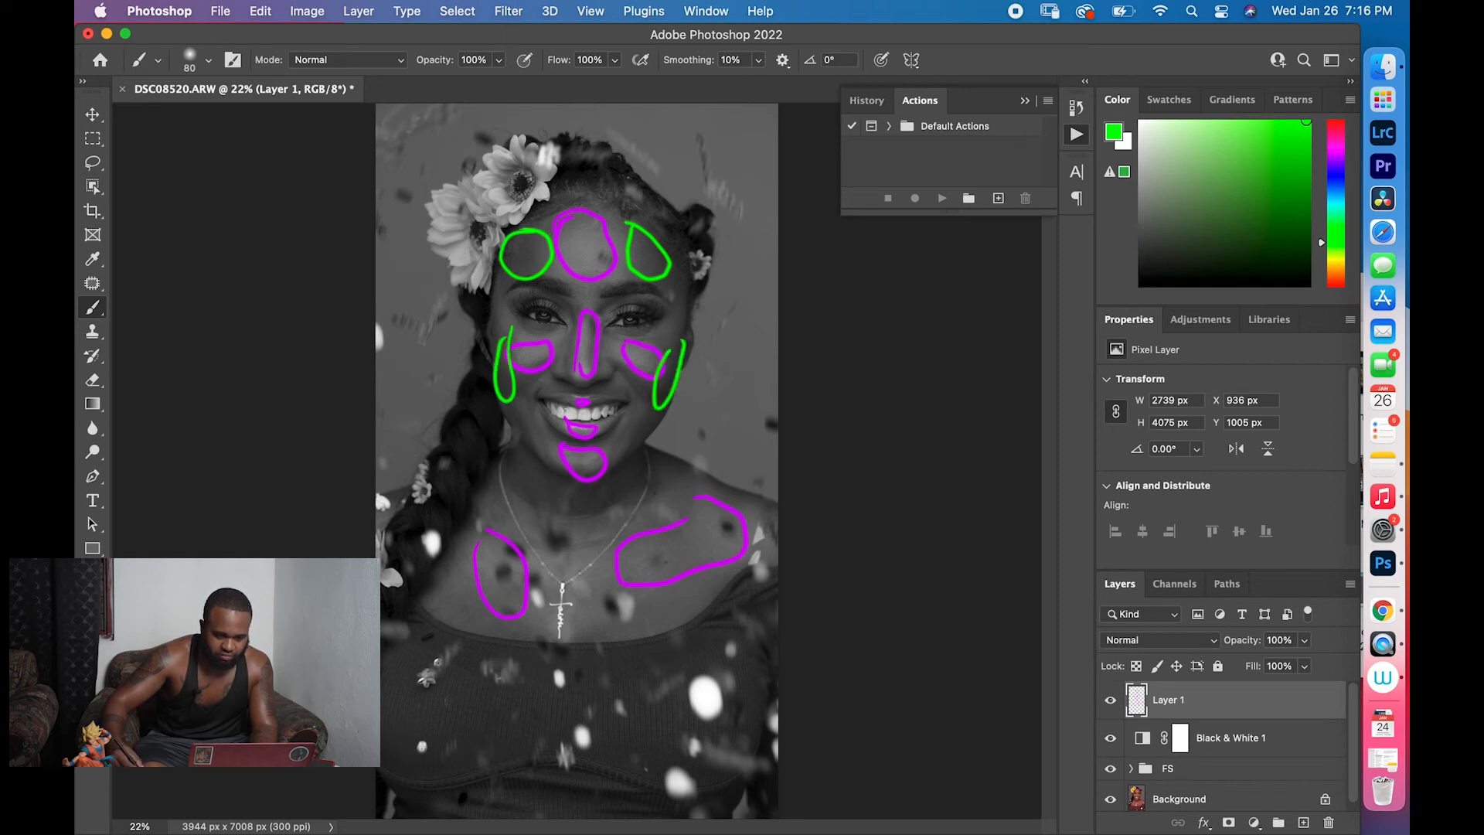
{"action": "mouse_move", "coordinate": [525, 402]}
{"action": "left_mouse_down"}
{"action": "mouse_move", "coordinate": [539, 447]}
{"action": "mouse_move", "coordinate": [523, 403]}
{"action": "left_mouse_up"}
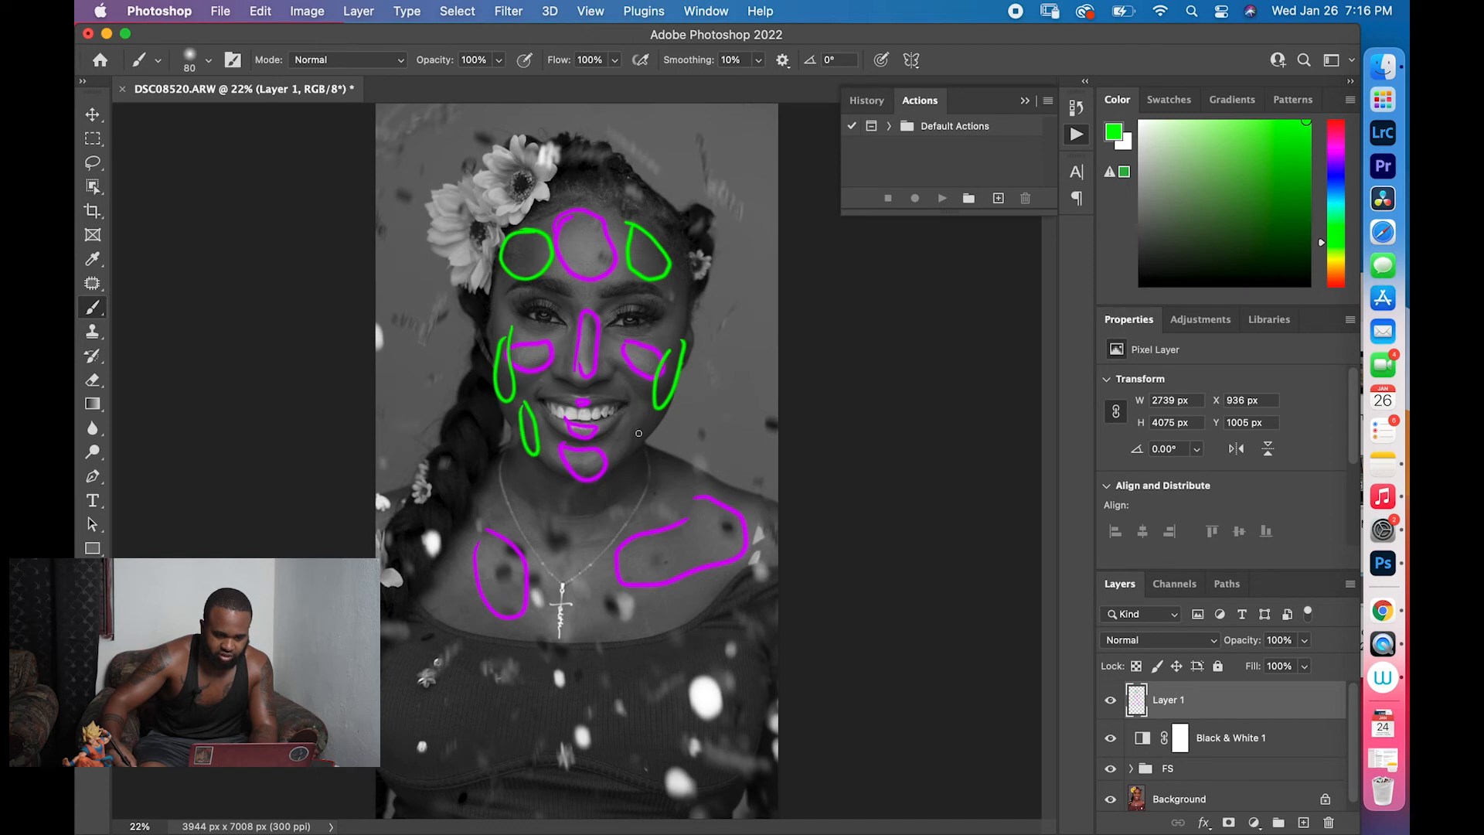
{"action": "mouse_move", "coordinate": [644, 414]}
{"action": "left_mouse_down"}
{"action": "mouse_move", "coordinate": [653, 434]}
{"action": "mouse_move", "coordinate": [660, 412]}
{"action": "left_mouse_up"}
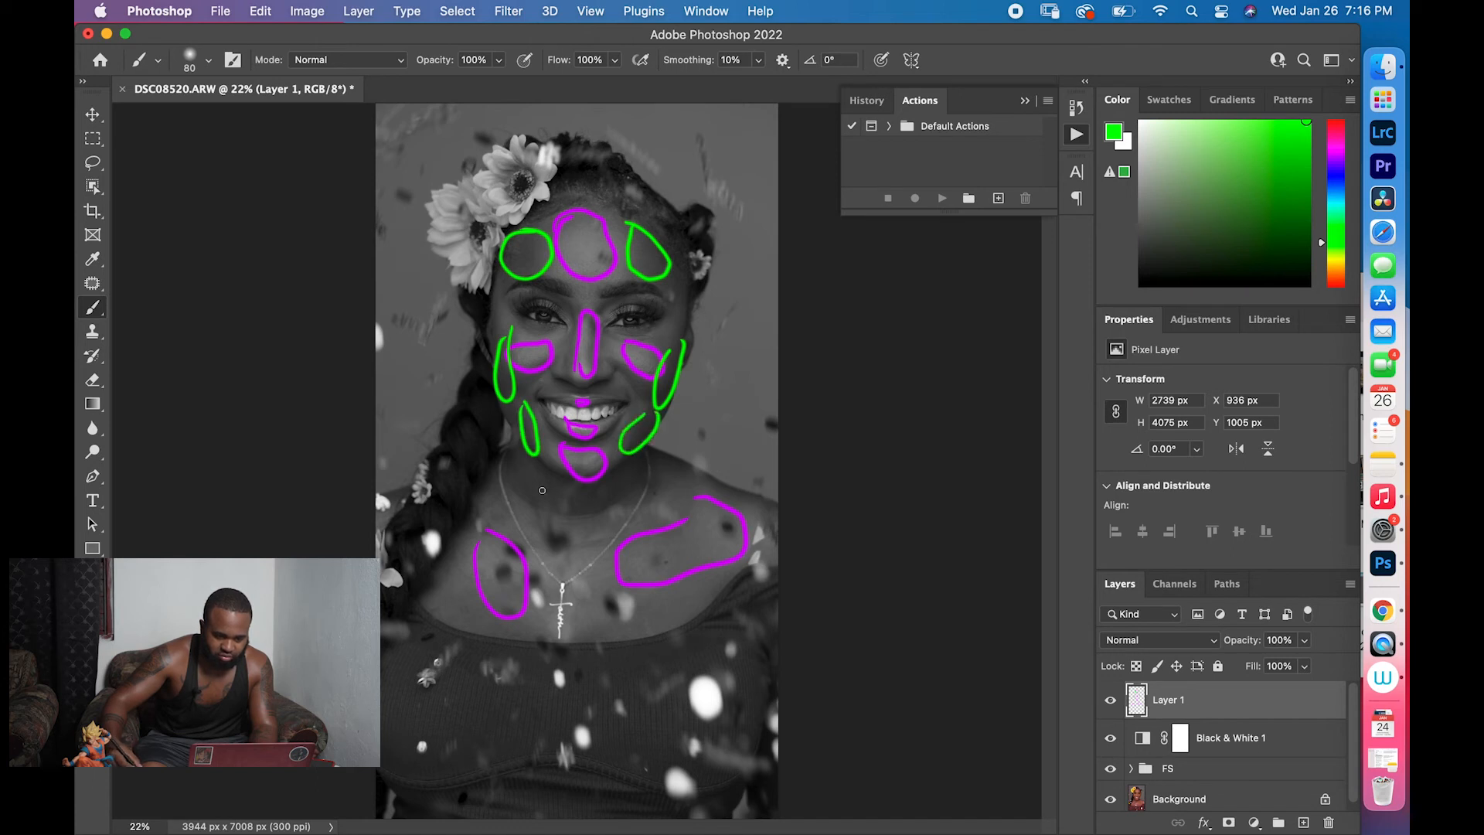
{"action": "mouse_move", "coordinate": [533, 458]}
{"action": "left_mouse_down"}
{"action": "mouse_move", "coordinate": [544, 517]}
{"action": "mouse_move", "coordinate": [520, 462]}
{"action": "left_mouse_up"}
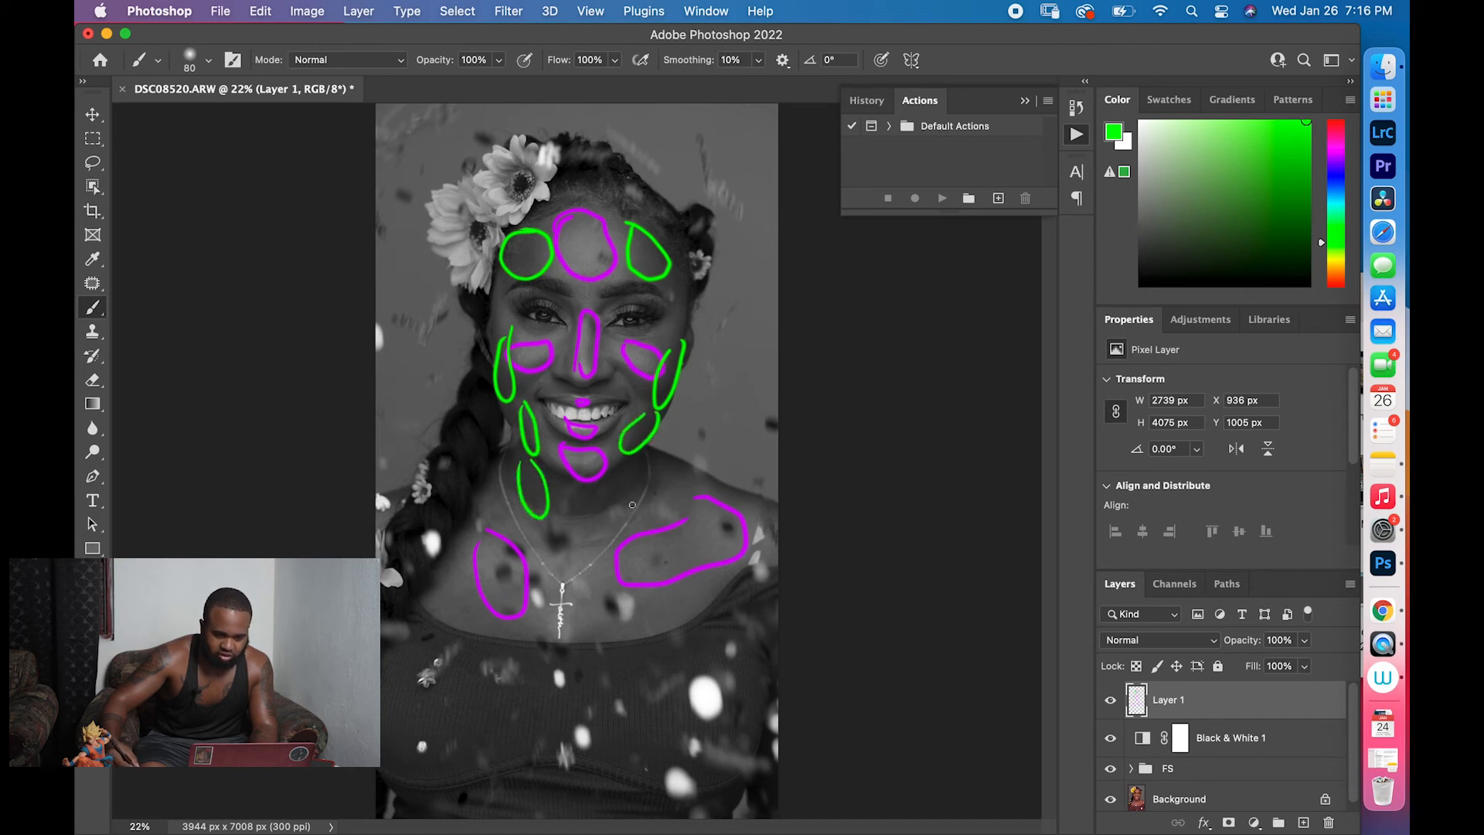
{"action": "mouse_move", "coordinate": [642, 472]}
{"action": "left_mouse_down"}
{"action": "mouse_move", "coordinate": [603, 518]}
{"action": "mouse_move", "coordinate": [662, 475]}
{"action": "mouse_move", "coordinate": [636, 458]}
{"action": "left_mouse_up"}
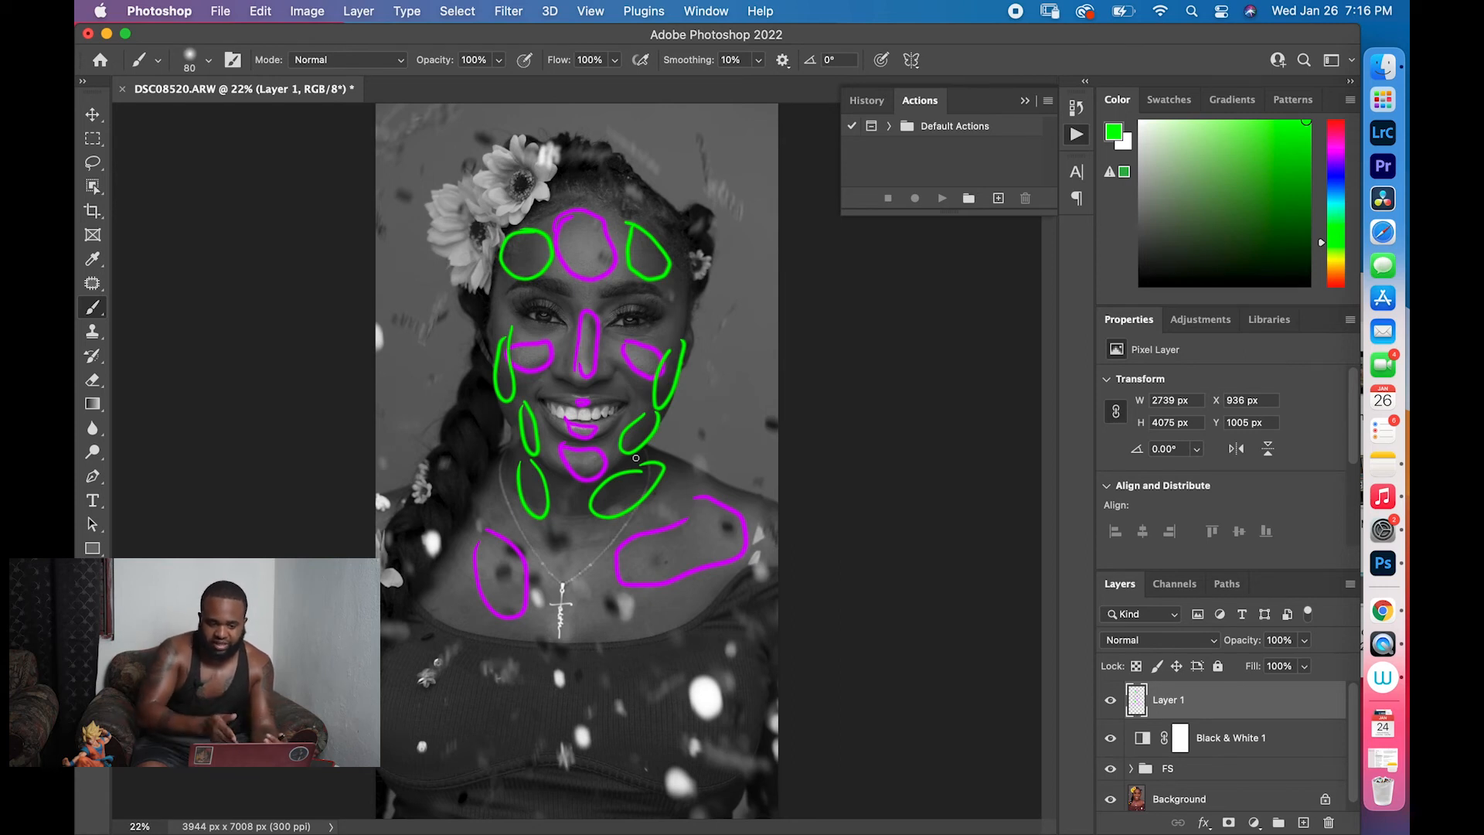
Hide the Layer 1 markings and select the Low copy layer inside the expanded FS group
{"action": "left_click", "coordinate": [1111, 699]}
{"action": "left_click", "coordinate": [1131, 768]}
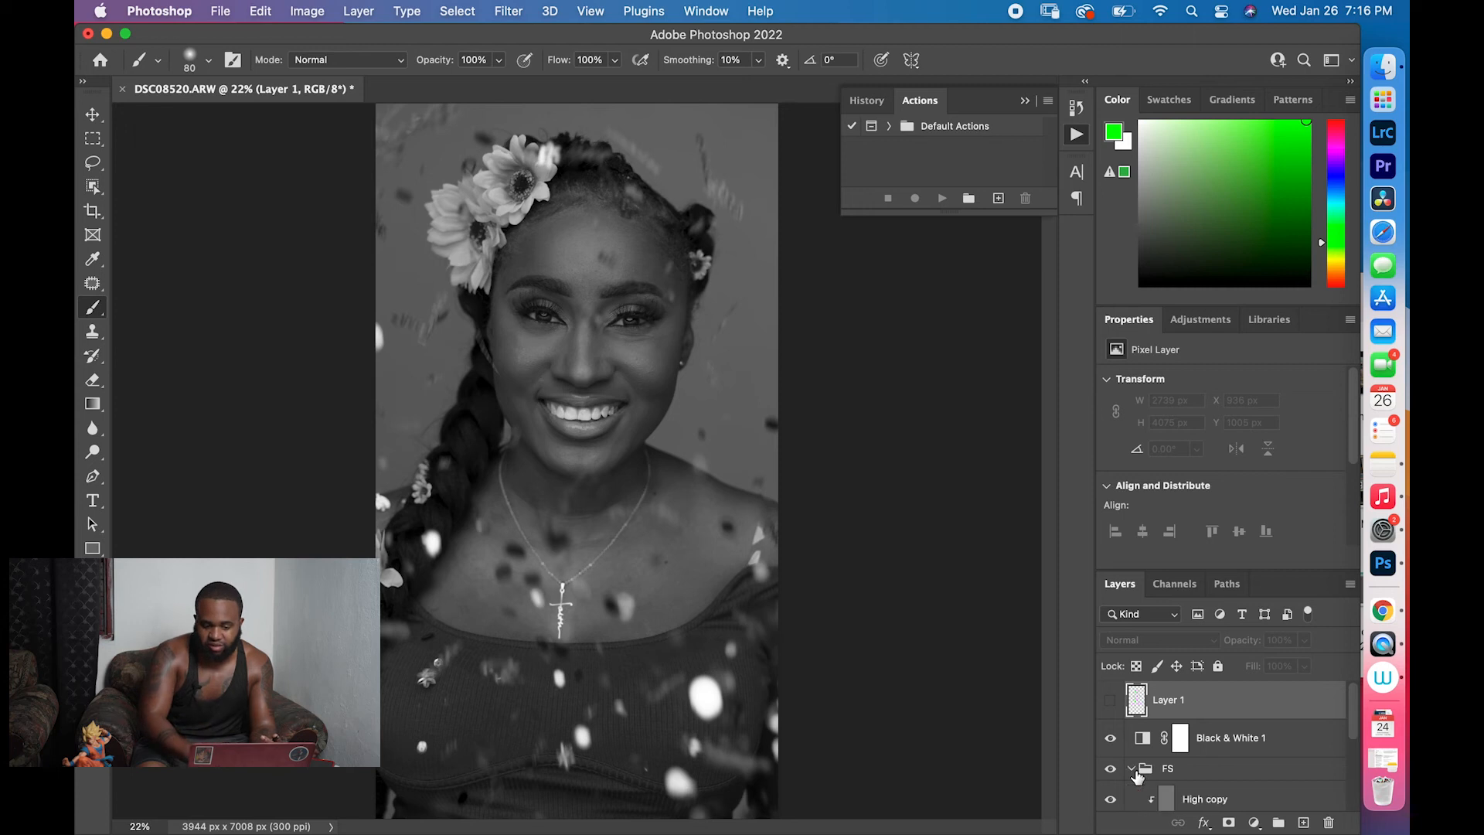
{"action": "scroll", "coordinate": [1200, 794], "scroll_direction": "down", "scroll_amount": 3}
{"action": "left_click", "coordinate": [1210, 722]}
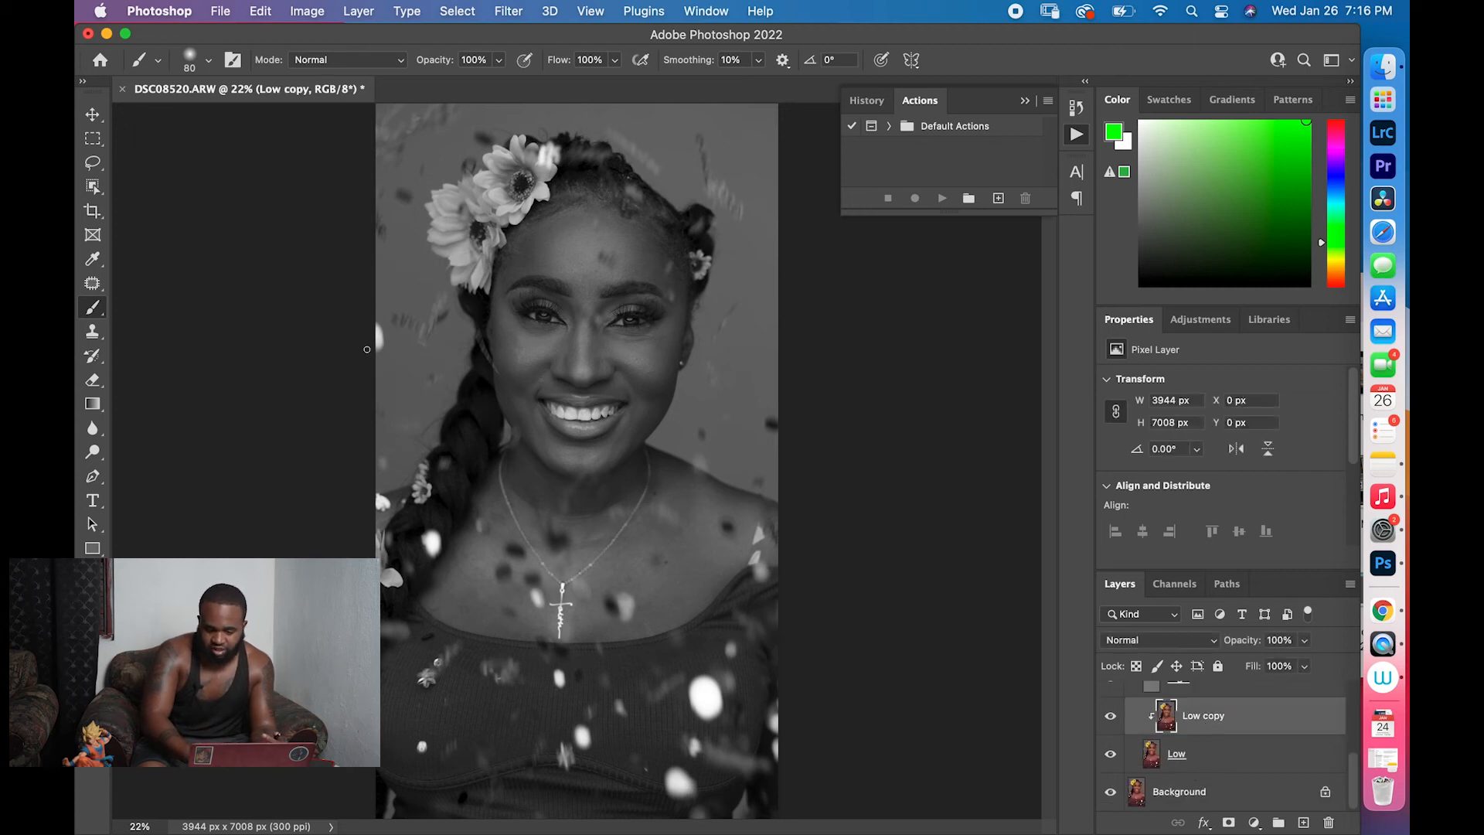
Choose the Mixer Brush tool and enable cleaning the brush after each stroke
{"action": "right_click", "coordinate": [92, 307]}
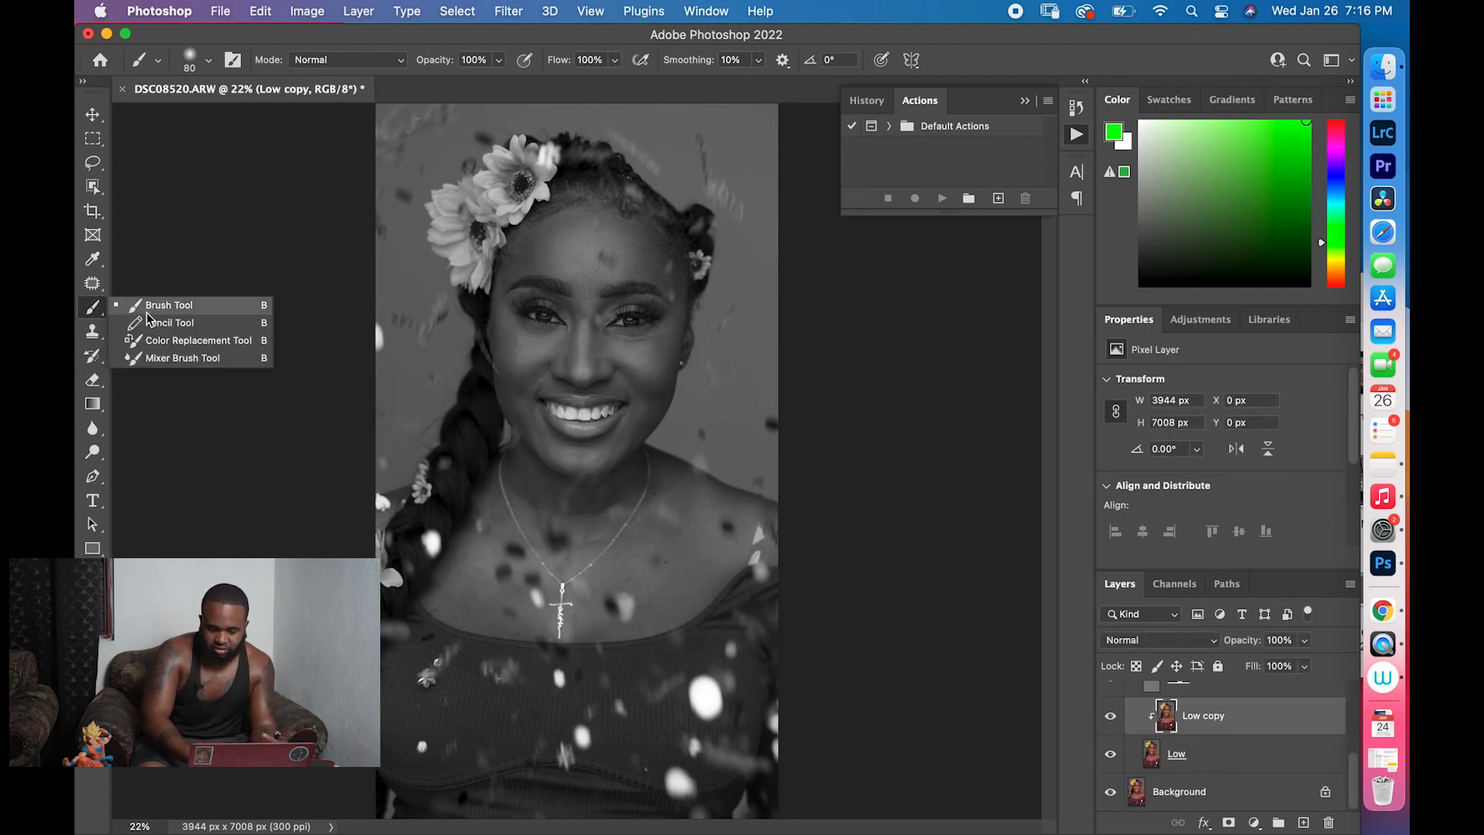
{"action": "left_click", "coordinate": [183, 358]}
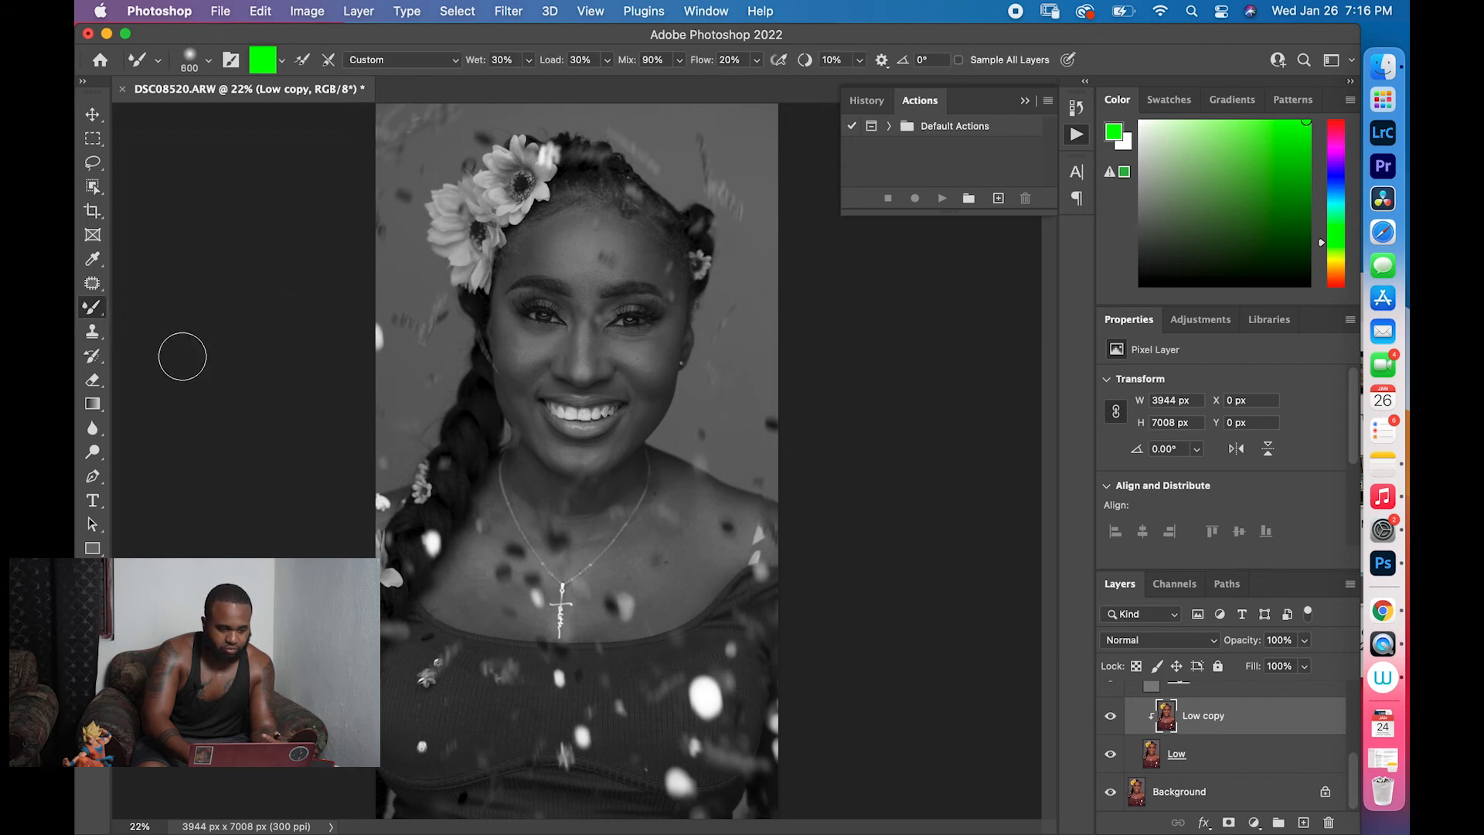
{"action": "left_click", "coordinate": [330, 64]}
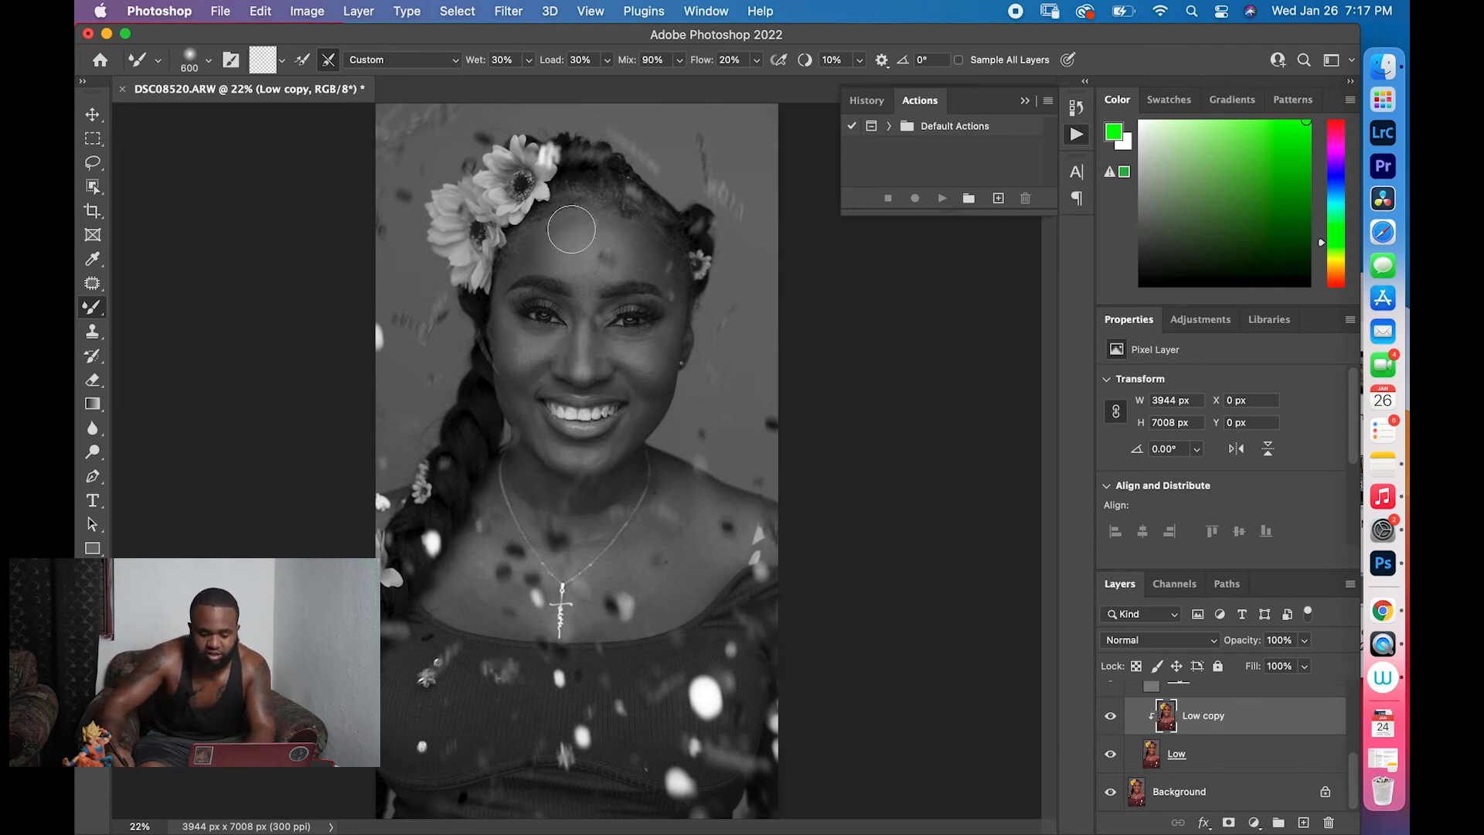
Blend the forehead's highlight and shadow areas on Low copy with the Mixer Brush, varying the brush size between 900 and 400
{"action": "key", "text": "bracketright"}
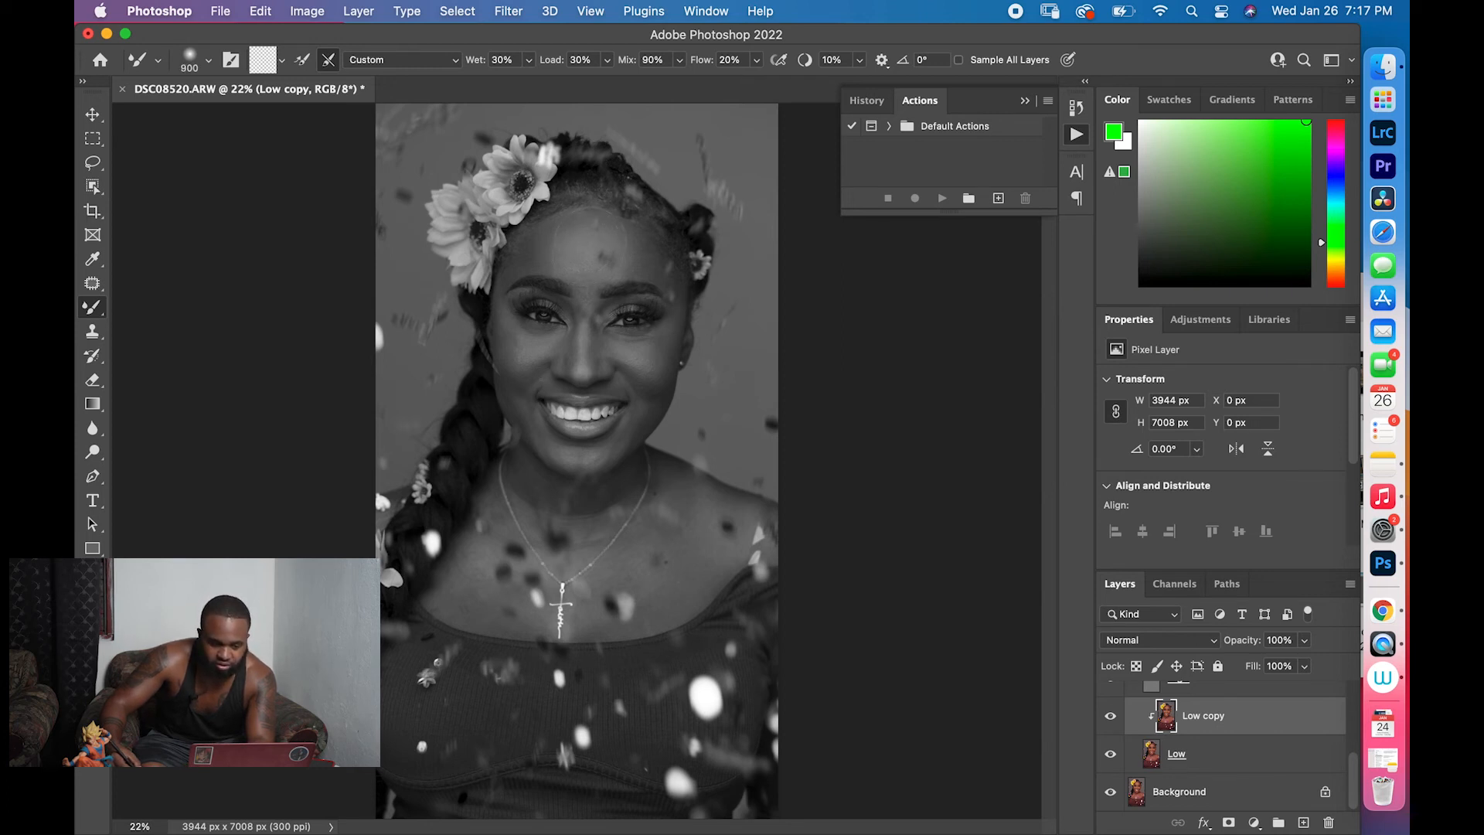
{"action": "key", "text": "bracketleft"}
{"action": "key", "text": "bracketleft"}
{"action": "key", "text": "bracketleft"}
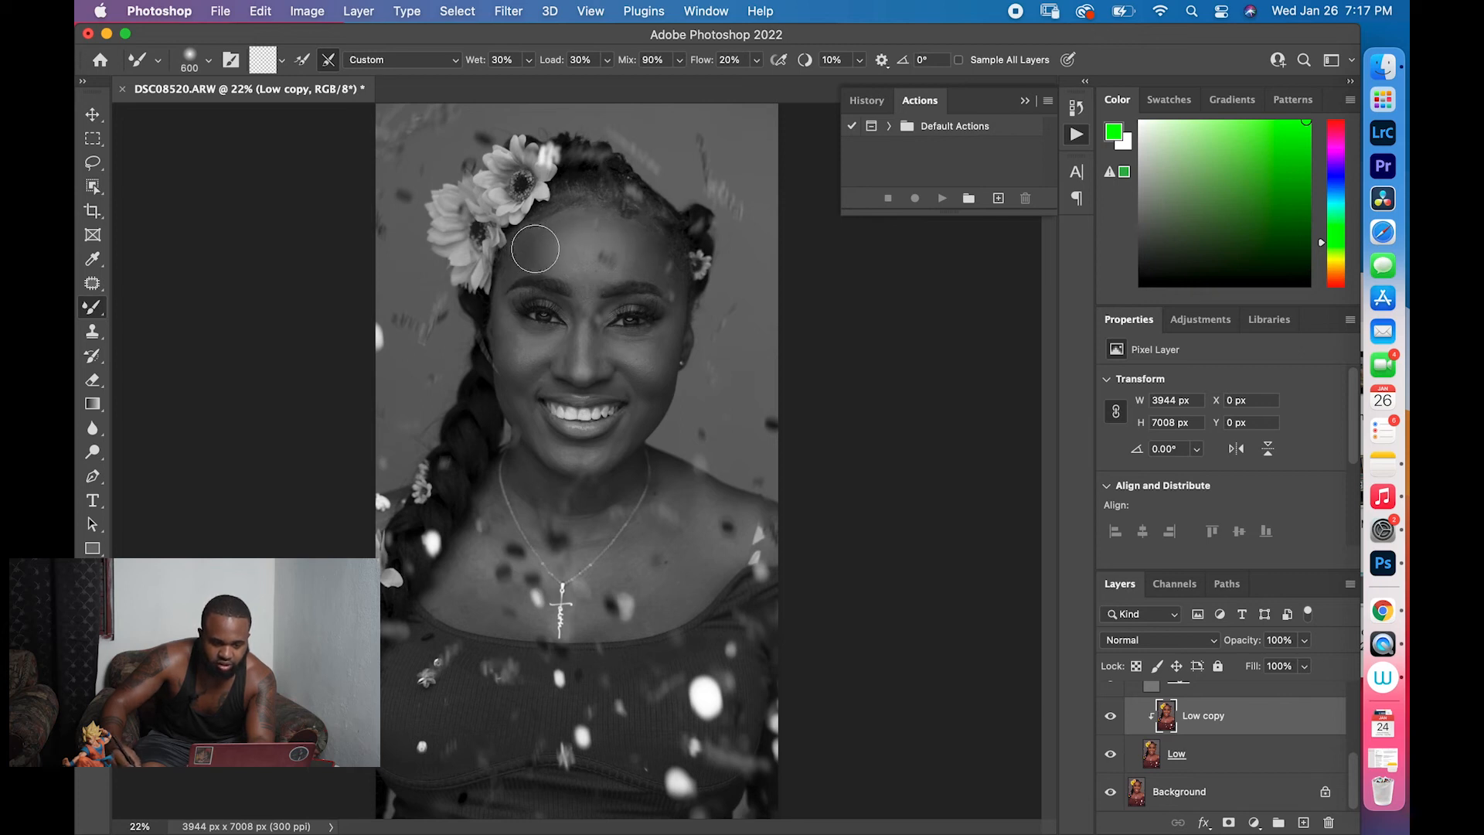
{"action": "key", "text": "bracketleft"}
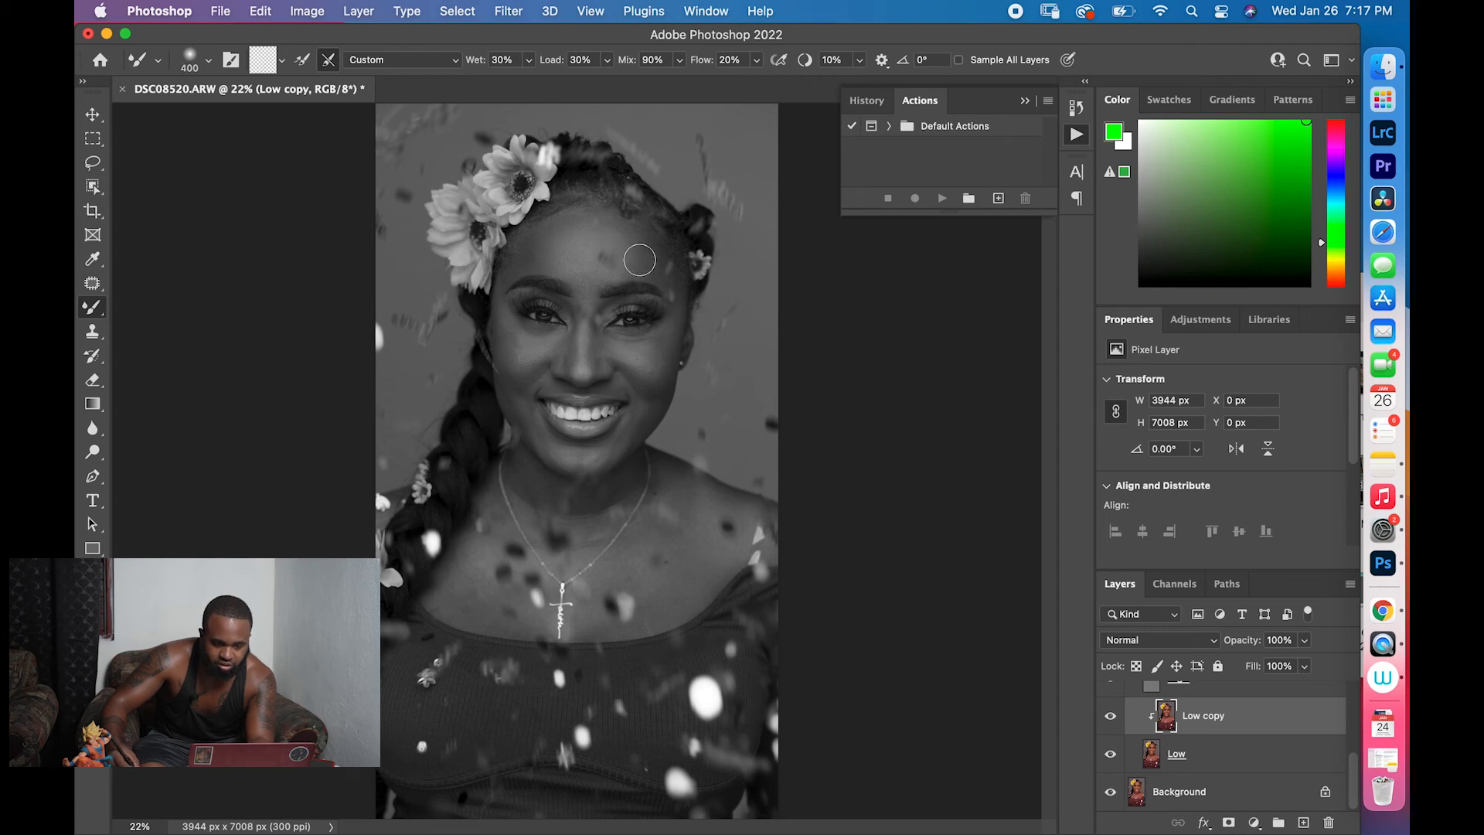
{"action": "key", "text": "bracketleft"}
{"action": "key", "text": "bracketleft"}
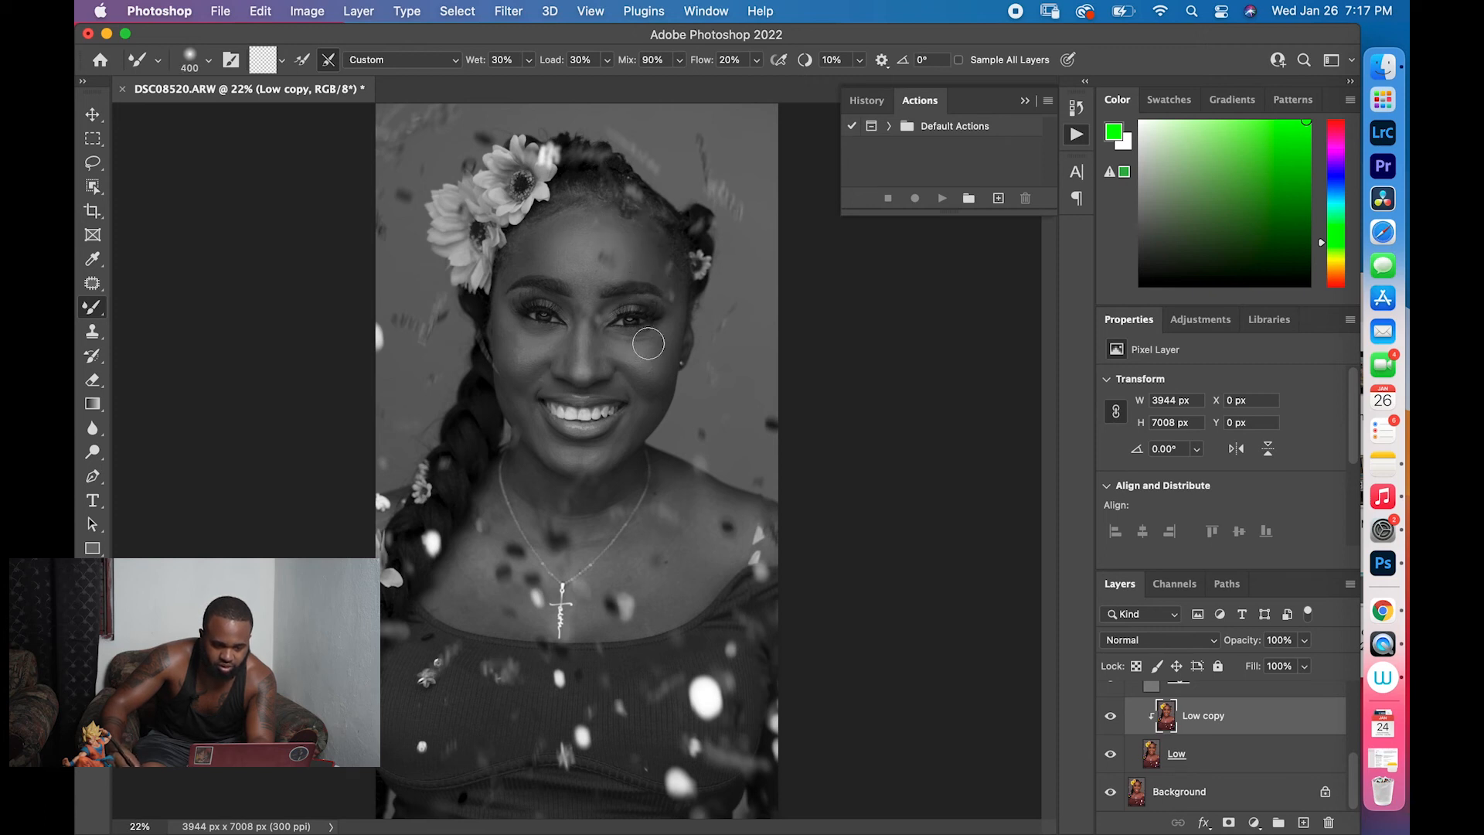
Blend the skin tones on both cheeks with the Mixer Brush at size 400, and the chin at size 250
{"action": "key", "text": "bracketright"}
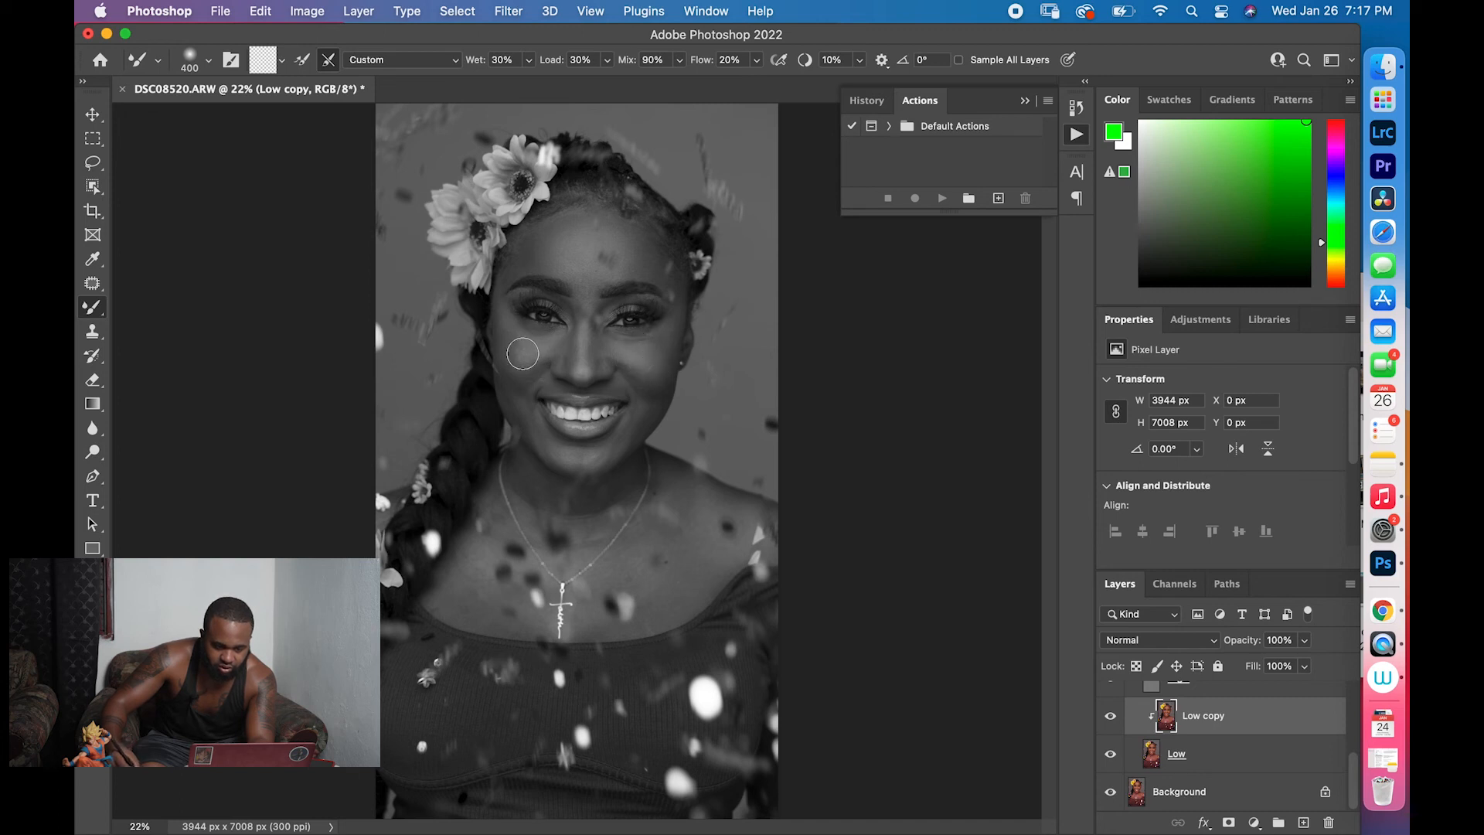
{"action": "key", "text": "bracketleft"}
{"action": "key", "text": "bracketleft"}
{"action": "key", "text": "bracketleft"}
{"action": "key", "text": "bracketleft"}
{"action": "key", "text": "bracketright"}
{"action": "key", "text": "bracketright"}
{"action": "key", "text": "bracketright"}
{"action": "key", "text": "bracketright"}
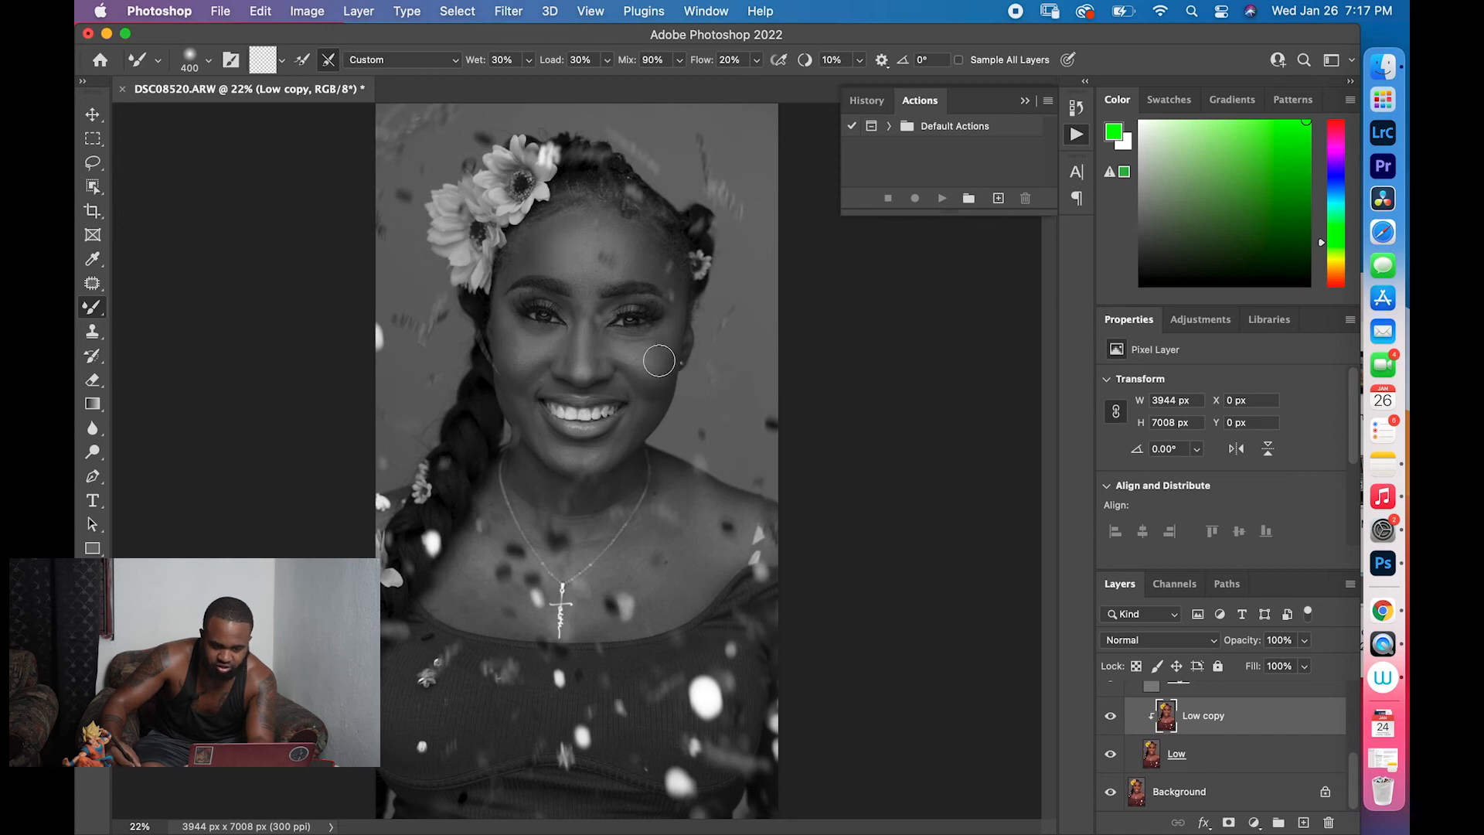
{"action": "key", "text": "bracketleft"}
{"action": "key", "text": "bracketleft"}
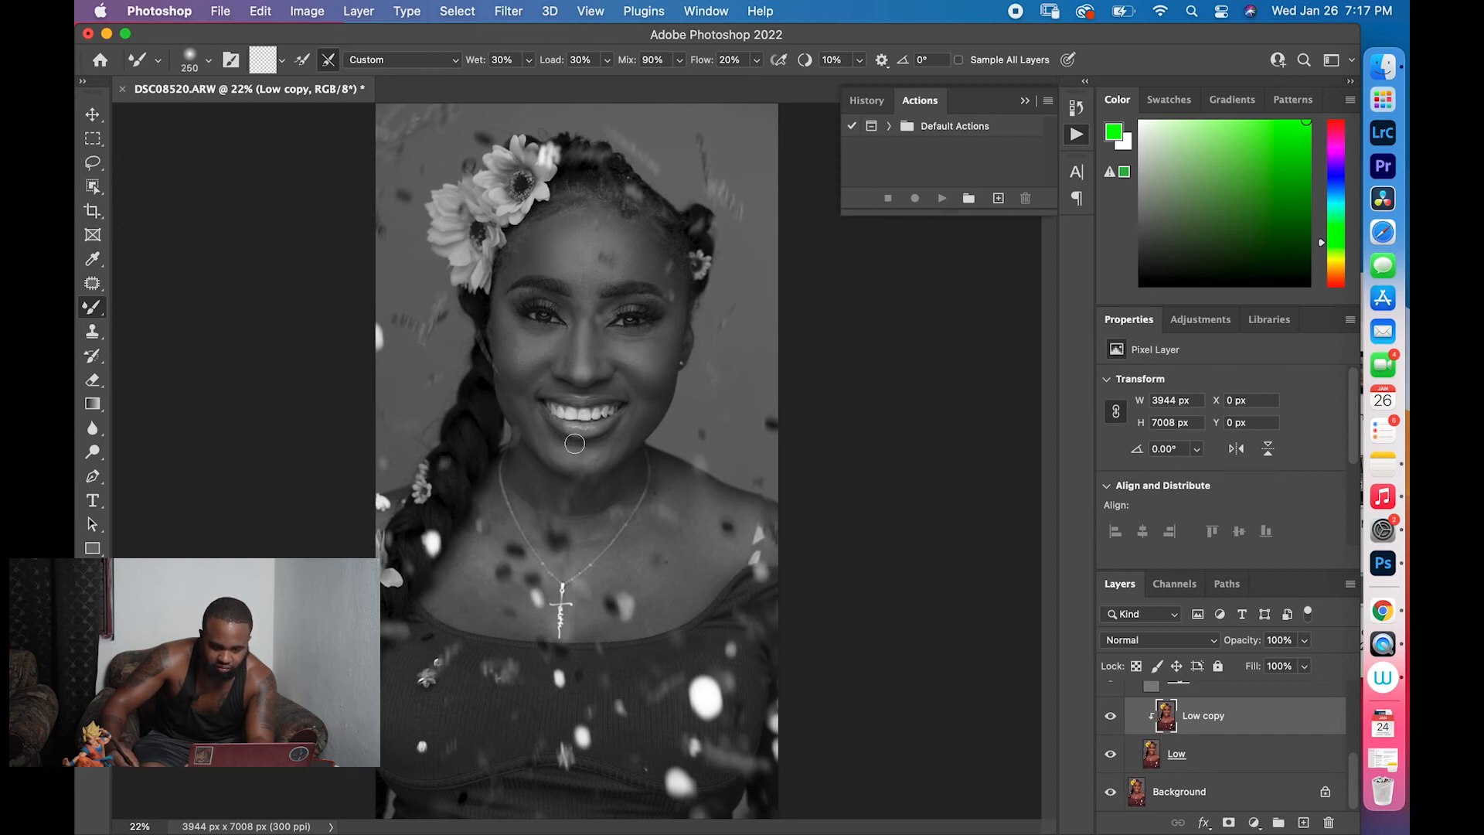
Blend the skin tones on both sides of the upper chest with brush size 600, and the neck with size 300
{"action": "key", "text": "bracketright"}
{"action": "key", "text": "bracketright"}
{"action": "key", "text": "bracketright"}
{"action": "key", "text": "bracketright"}
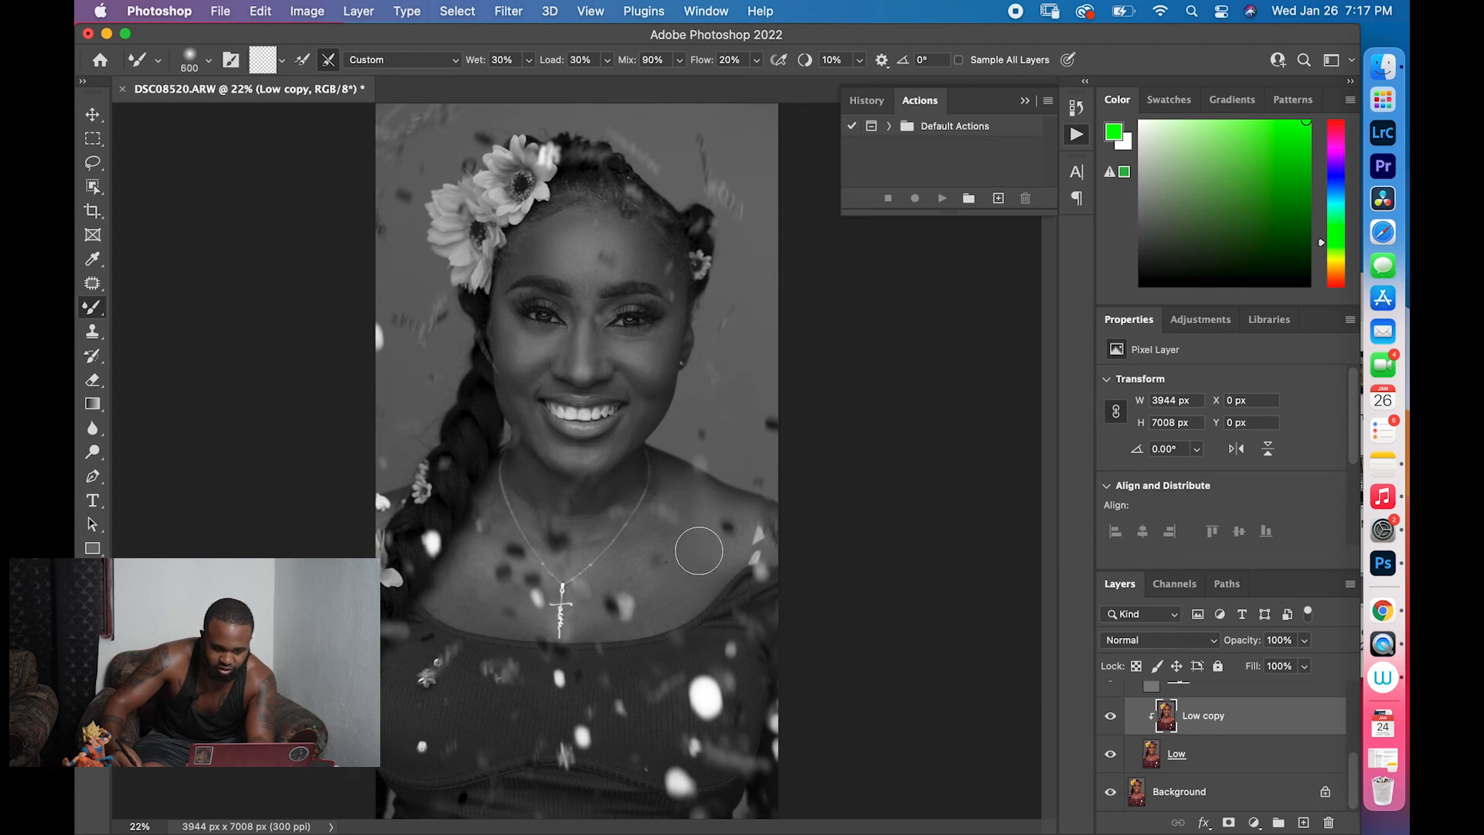
{"action": "key", "text": "bracketleft"}
{"action": "key", "text": "bracketleft"}
{"action": "key", "text": "bracketright"}
{"action": "key", "text": "bracketright"}
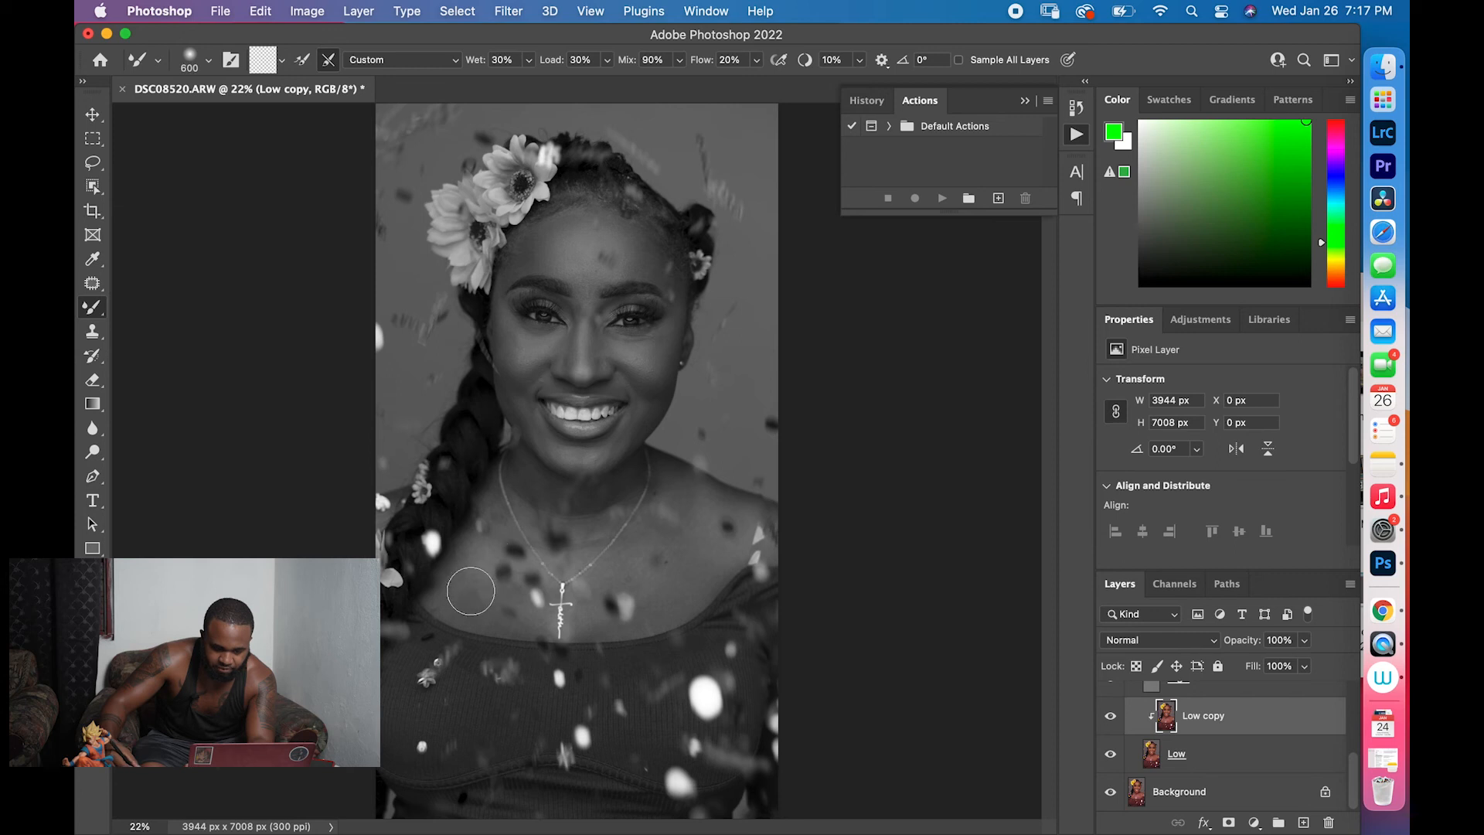
{"action": "key", "text": "bracketleft"}
{"action": "key", "text": "bracketleft"}
{"action": "key", "text": "bracketleft"}
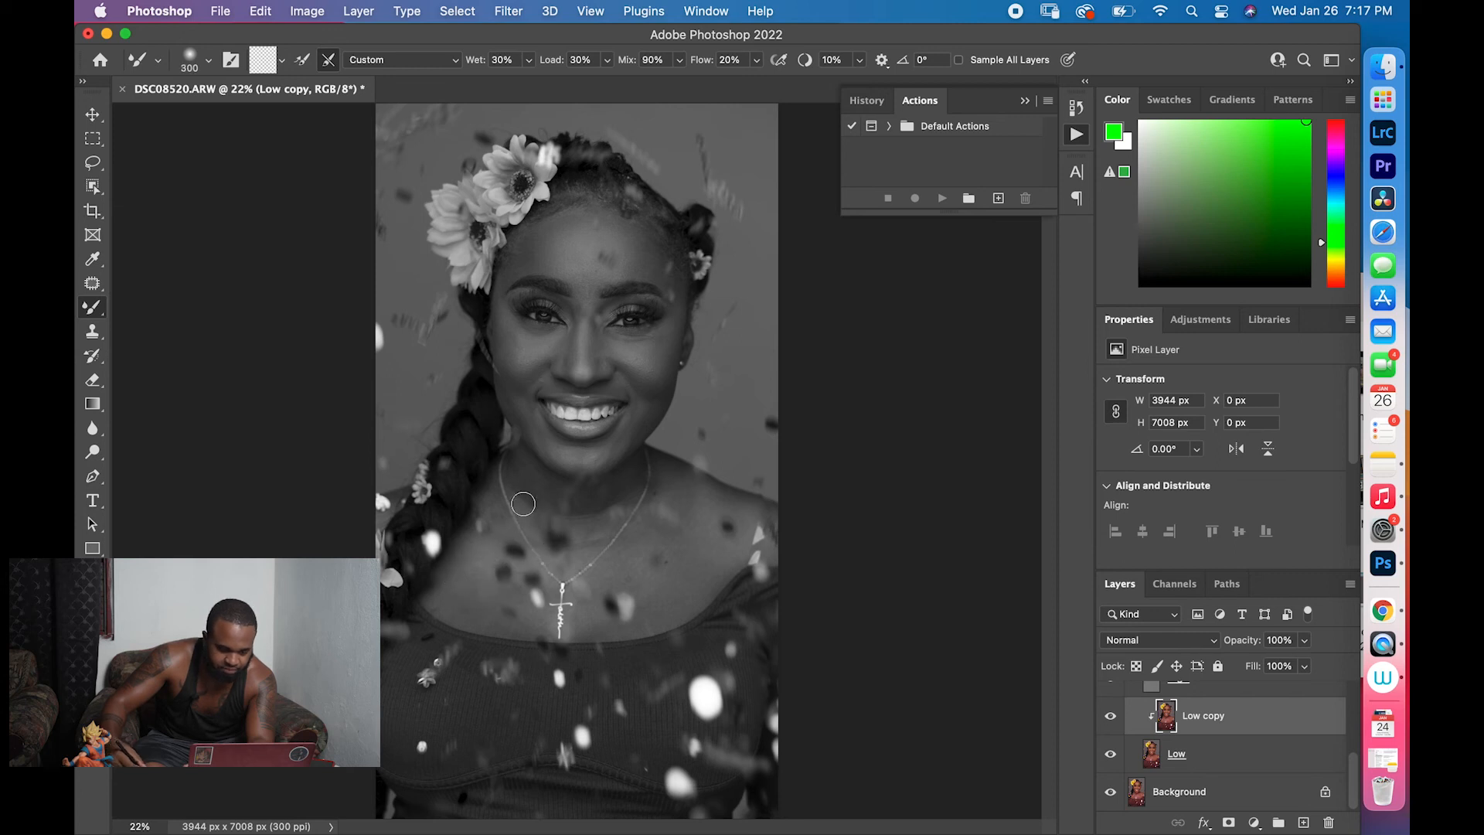
{"action": "key", "text": "bracketright"}
{"action": "key", "text": "bracketright"}
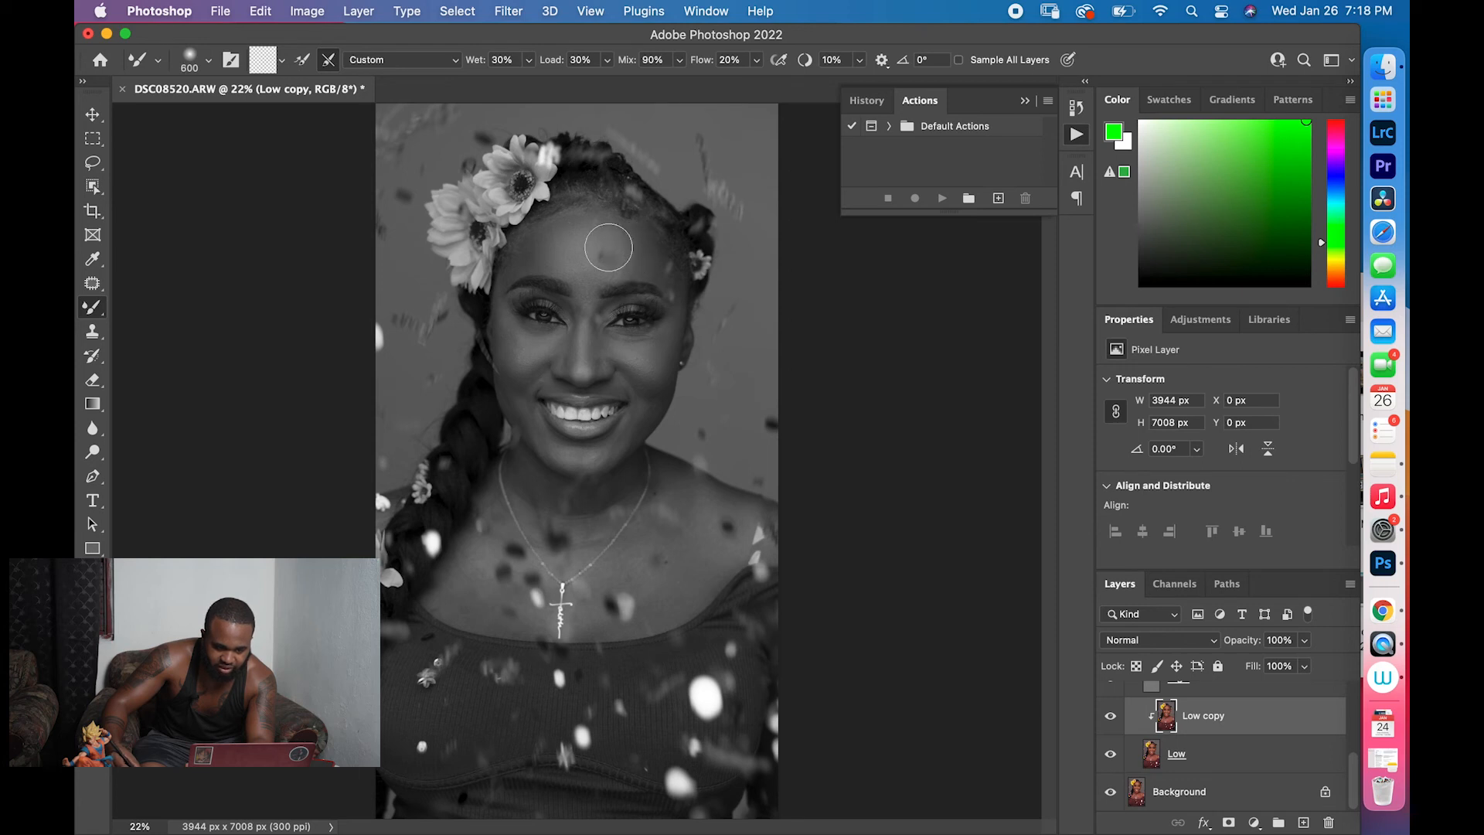
Select the High copy layer in the FS group
{"action": "scroll", "coordinate": [1111, 742], "scroll_direction": "up", "scroll_amount": 3}
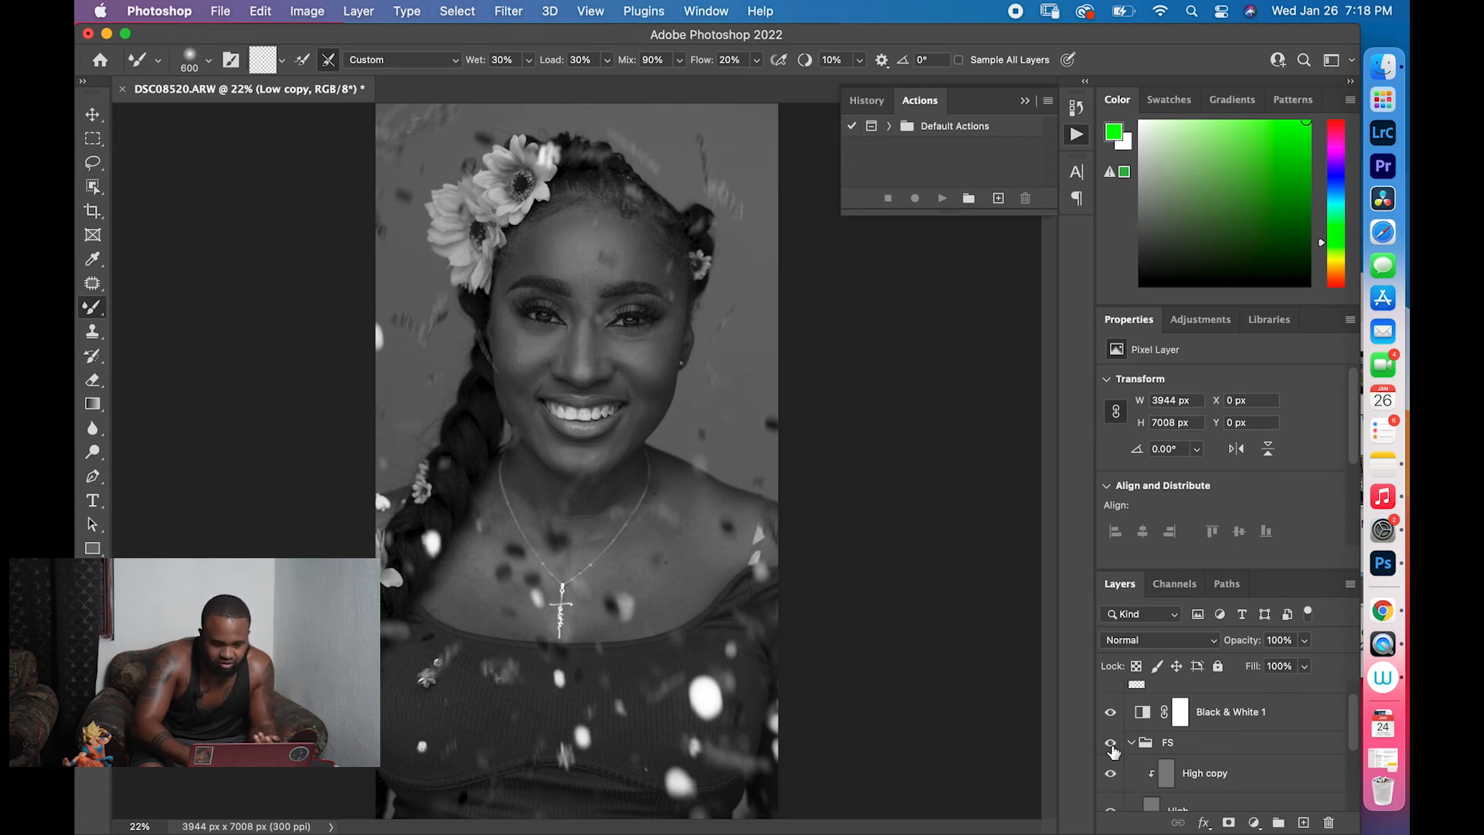
{"action": "key", "text": "super+alt+shift+n"}
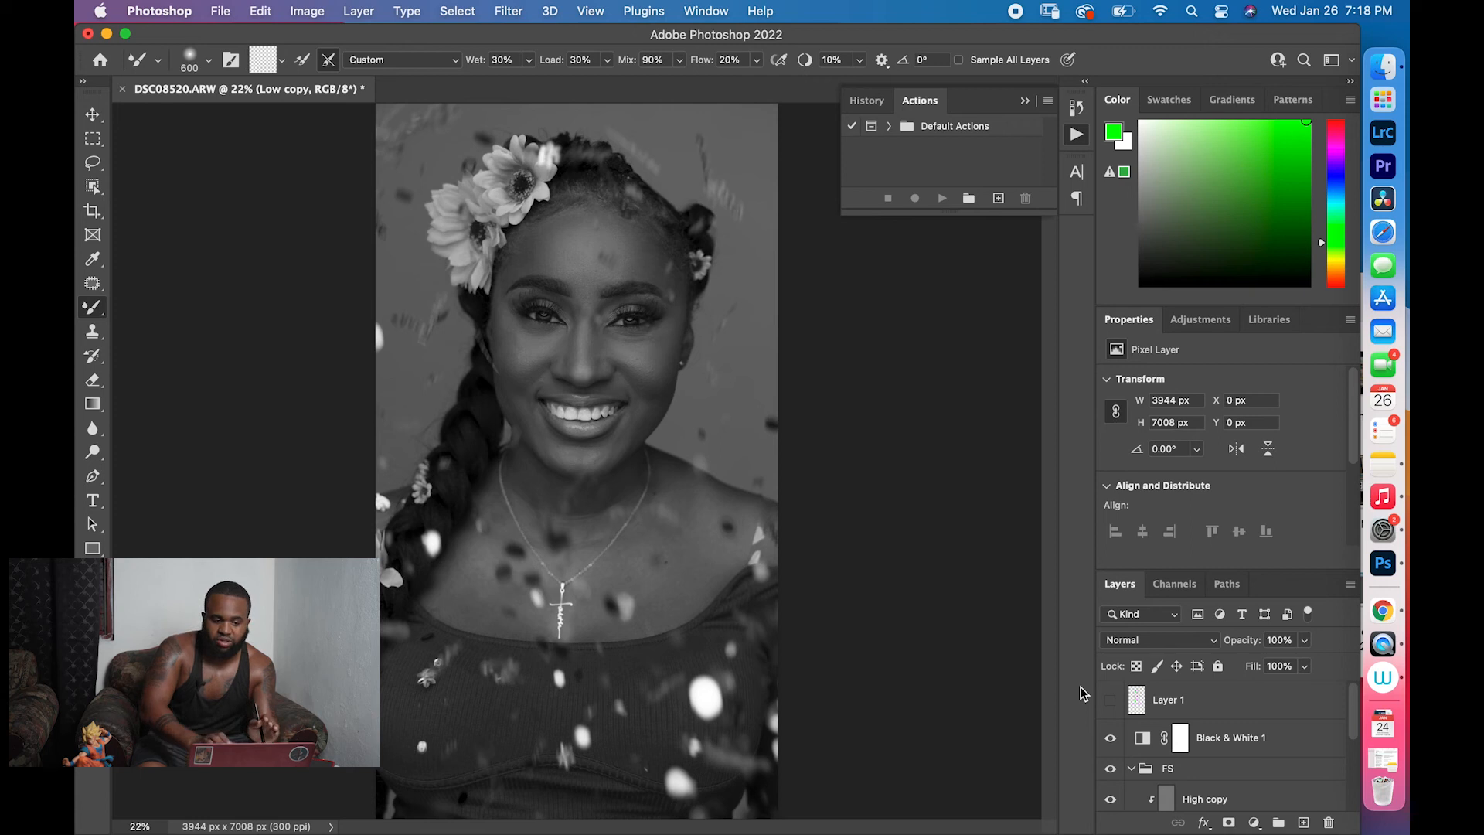
{"action": "left_click", "coordinate": [1211, 804]}
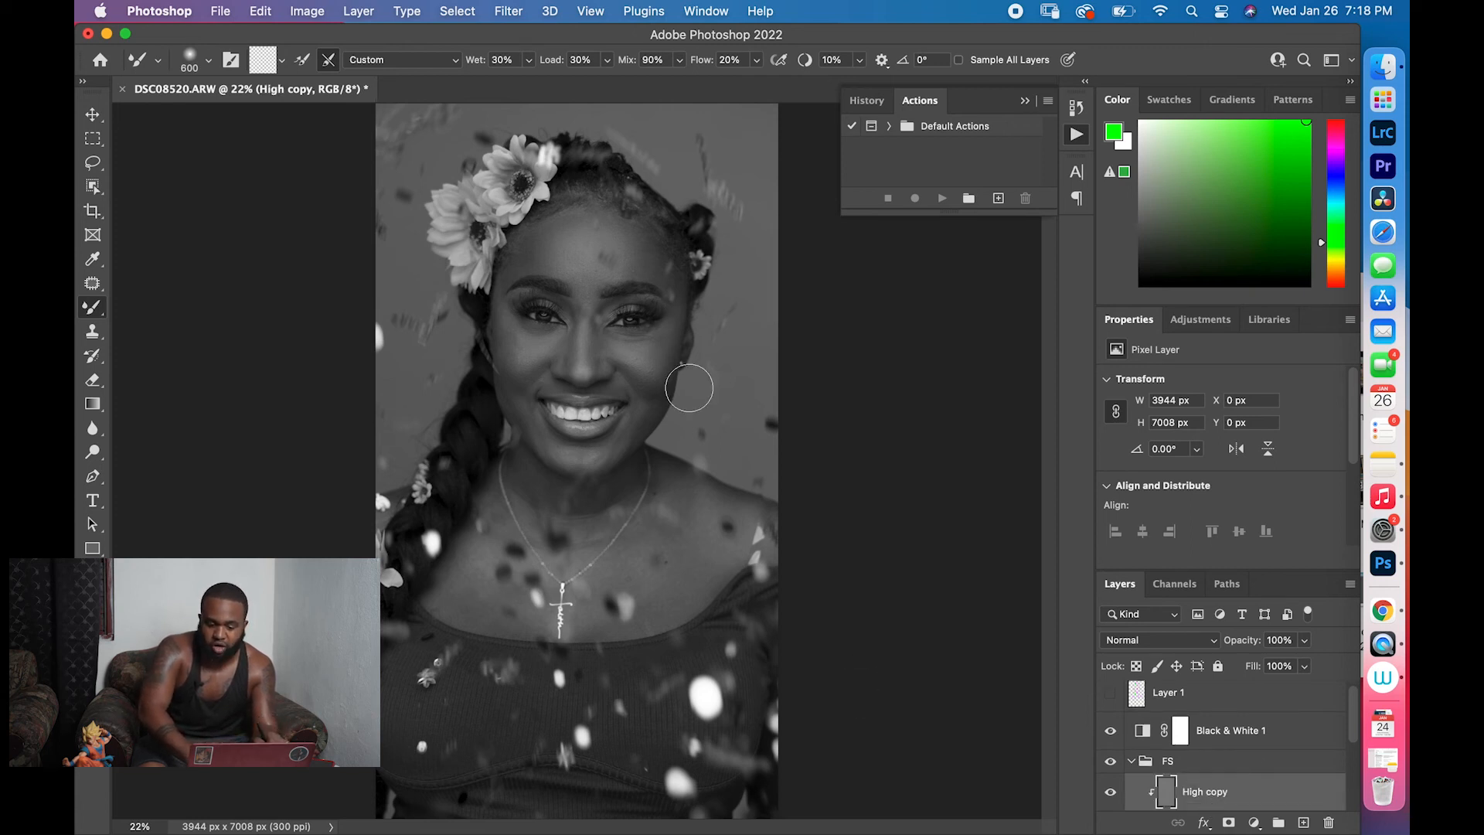
Examine the skin texture of the chin and the area between the eyes at up to 200% magnification
{"action": "key", "text": "super+equal"}
{"action": "key", "text": "super+equal"}
{"action": "key", "text": "super+equal"}
{"action": "key", "text": "super+equal"}
{"action": "key", "text": "super+equal"}
{"action": "key", "text": "super+equal"}
{"action": "key", "text": "super+equal"}
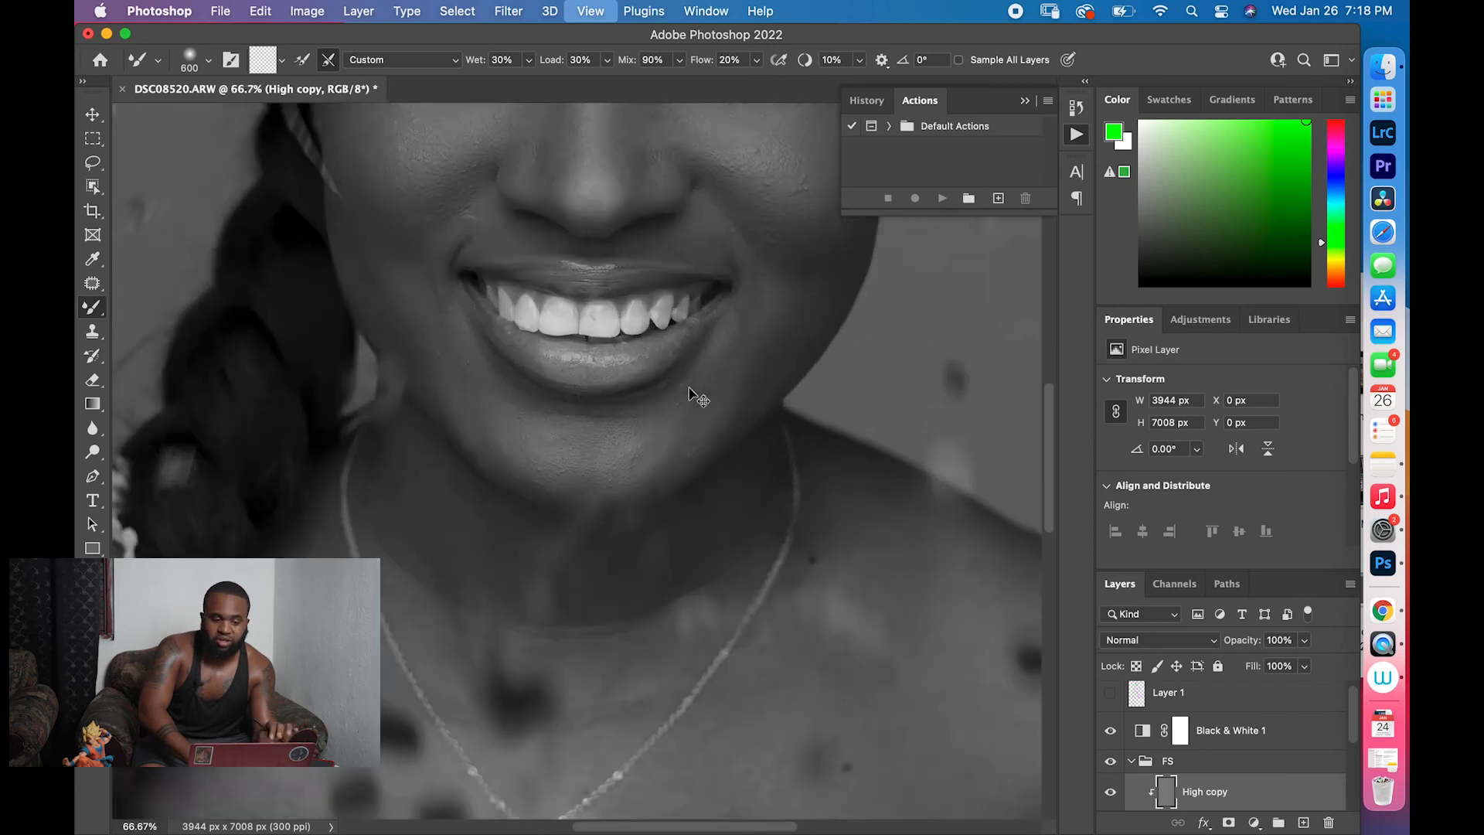
{"action": "key", "text": "super+minus"}
{"action": "key", "text": "super+minus"}
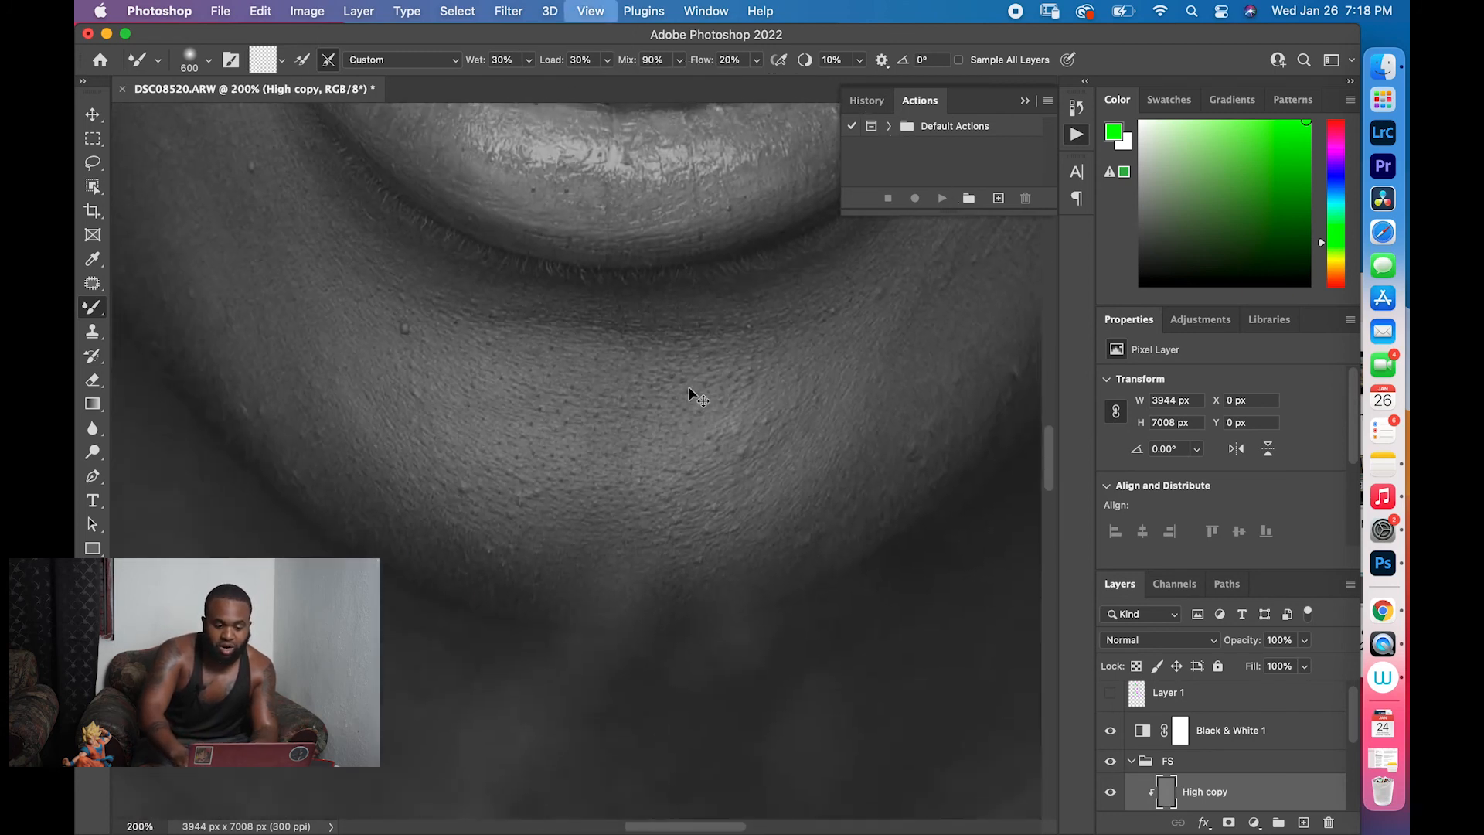
{"action": "scroll", "coordinate": [689, 387], "scroll_direction": "up", "scroll_amount": 10}
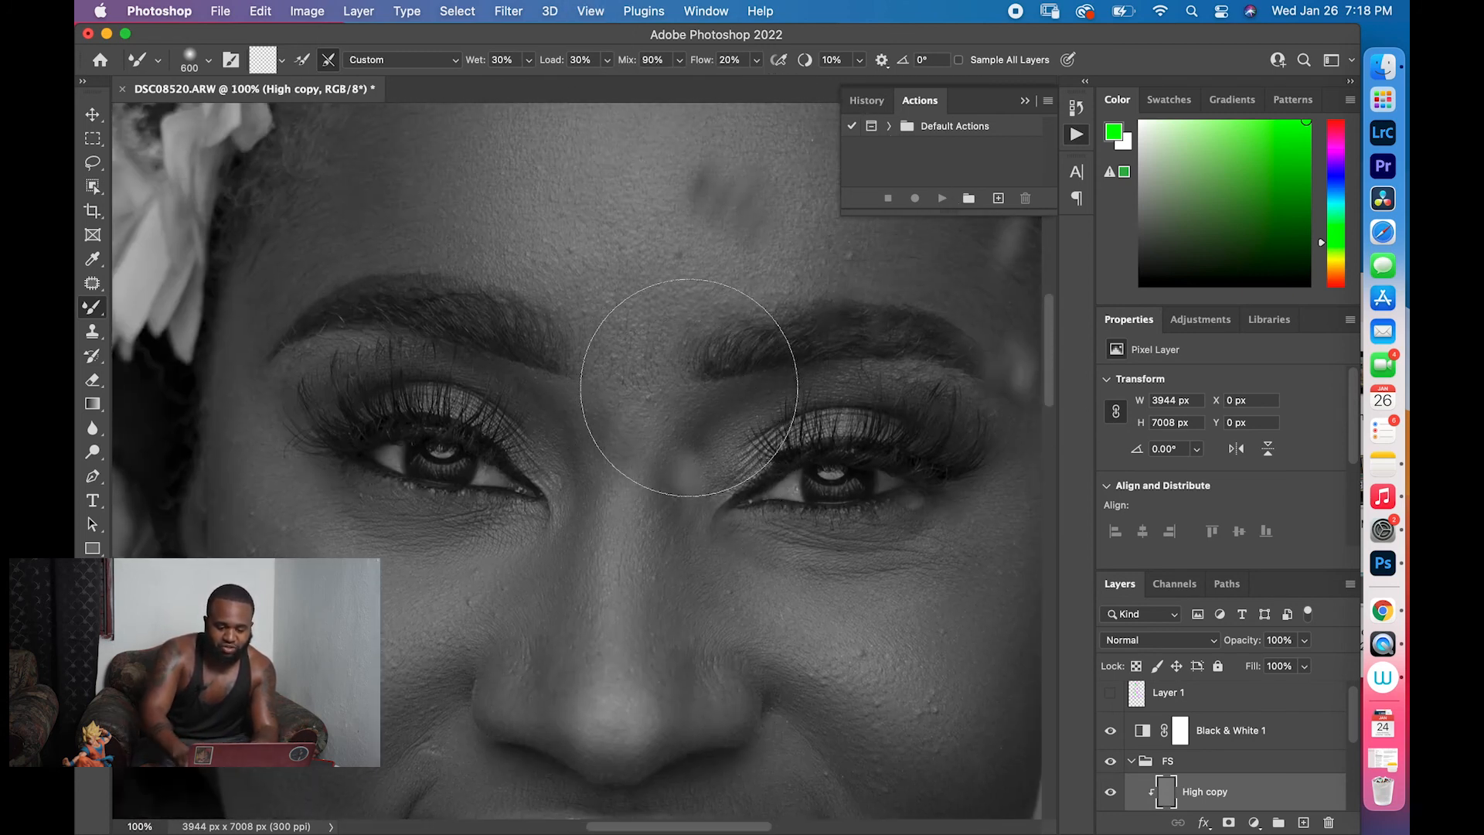
{"action": "key", "text": "super+equal"}
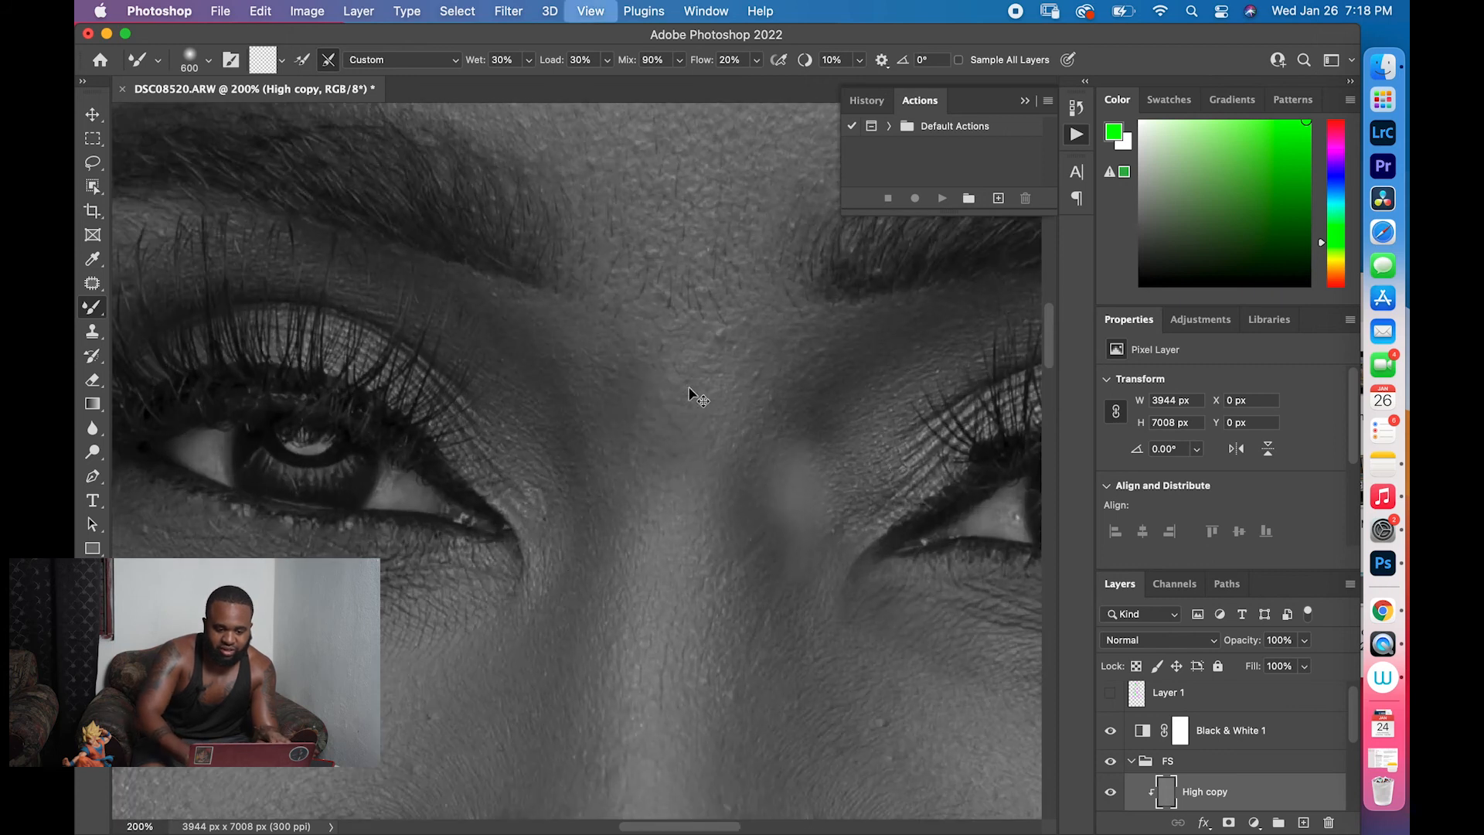
Activate the Clone Stamp tool with a brush size of 60 for the cheek beside the braid
{"action": "key", "text": "s"}
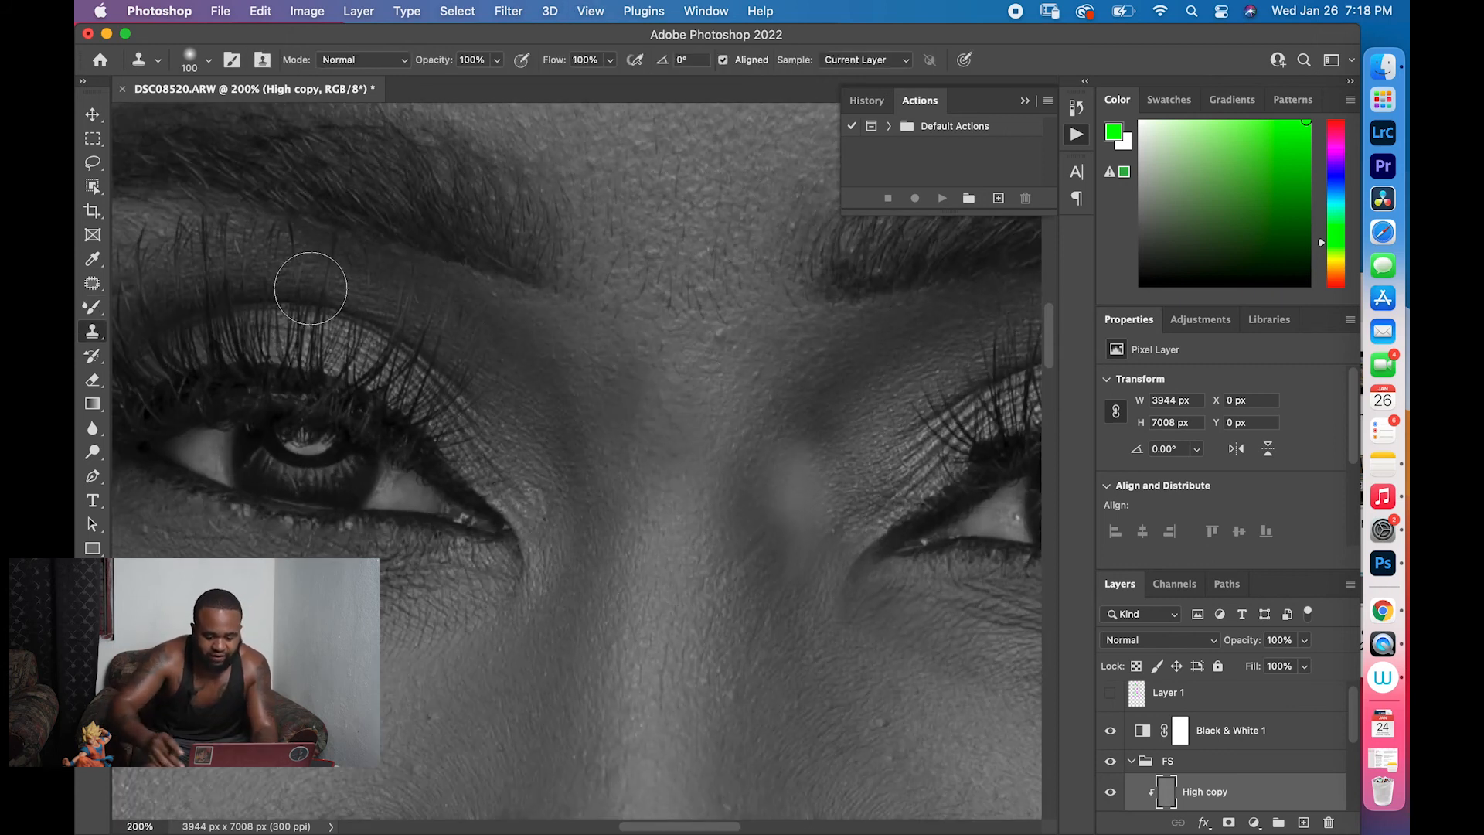
{"action": "right_click", "coordinate": [104, 339]}
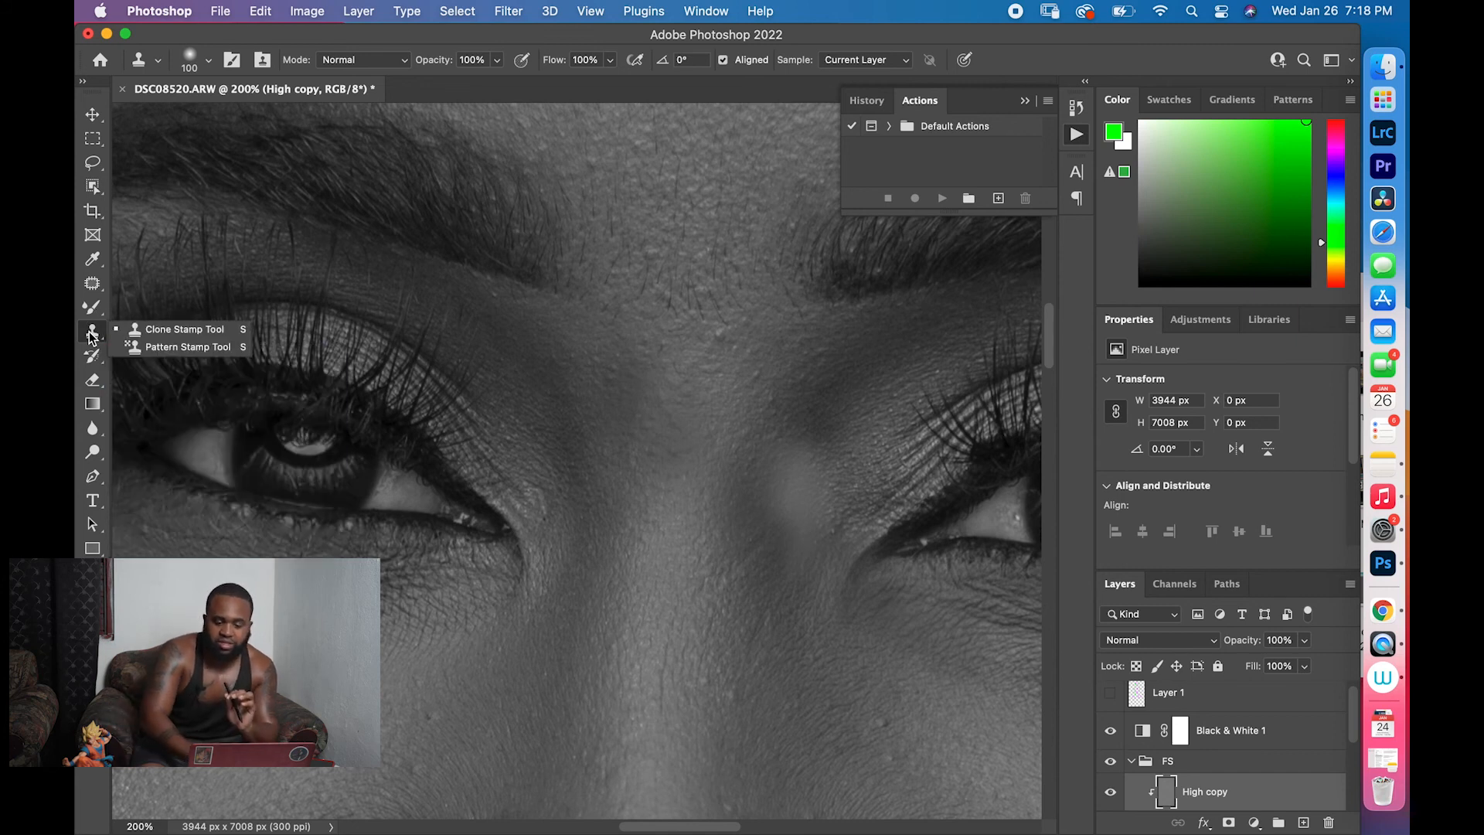
{"action": "left_click", "coordinate": [156, 334]}
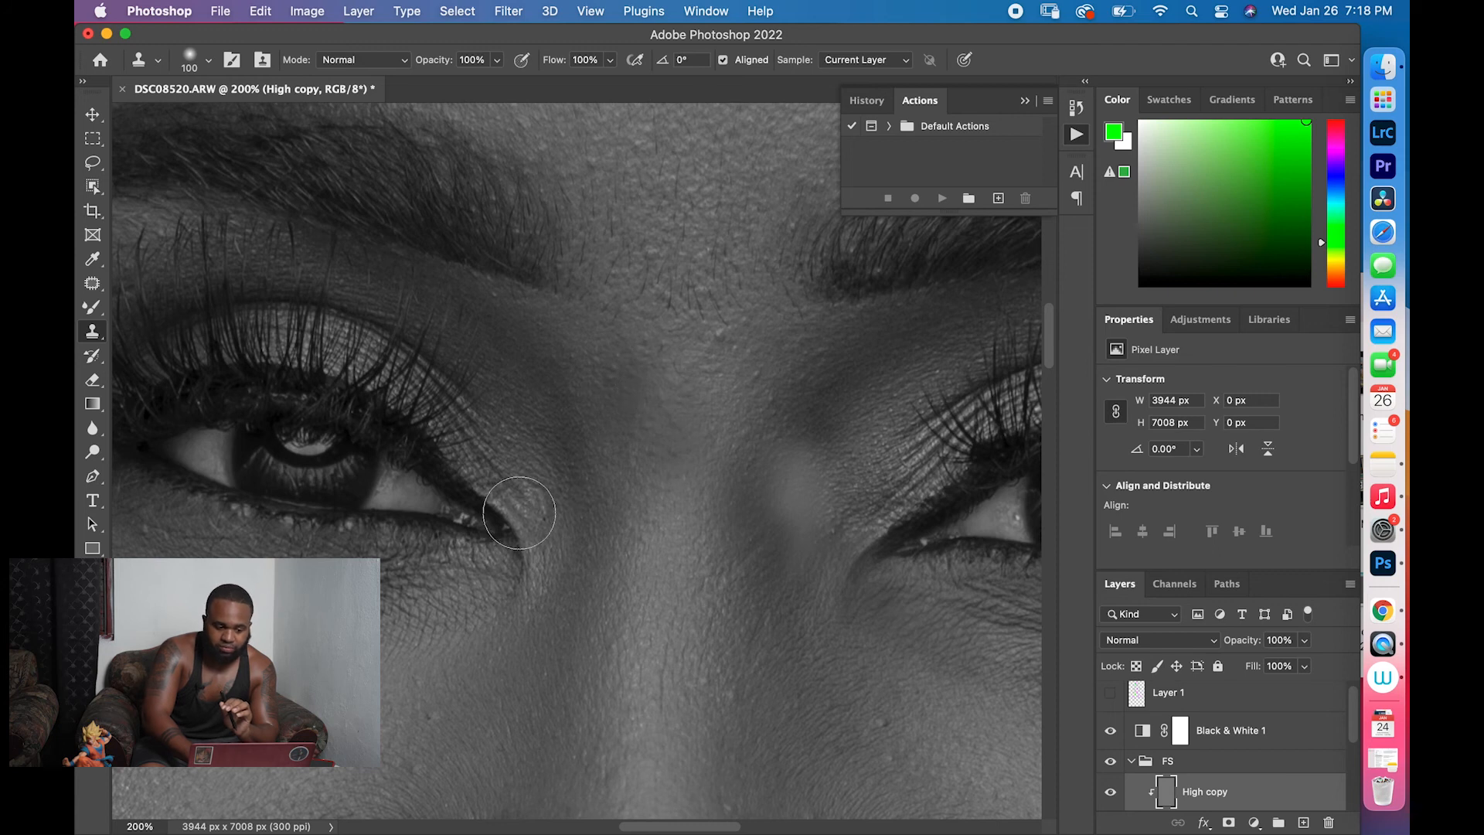
{"action": "scroll", "coordinate": [519, 512], "scroll_direction": "down", "scroll_amount": 5}
{"action": "scroll", "coordinate": [519, 513], "scroll_direction": "left", "scroll_amount": 4}
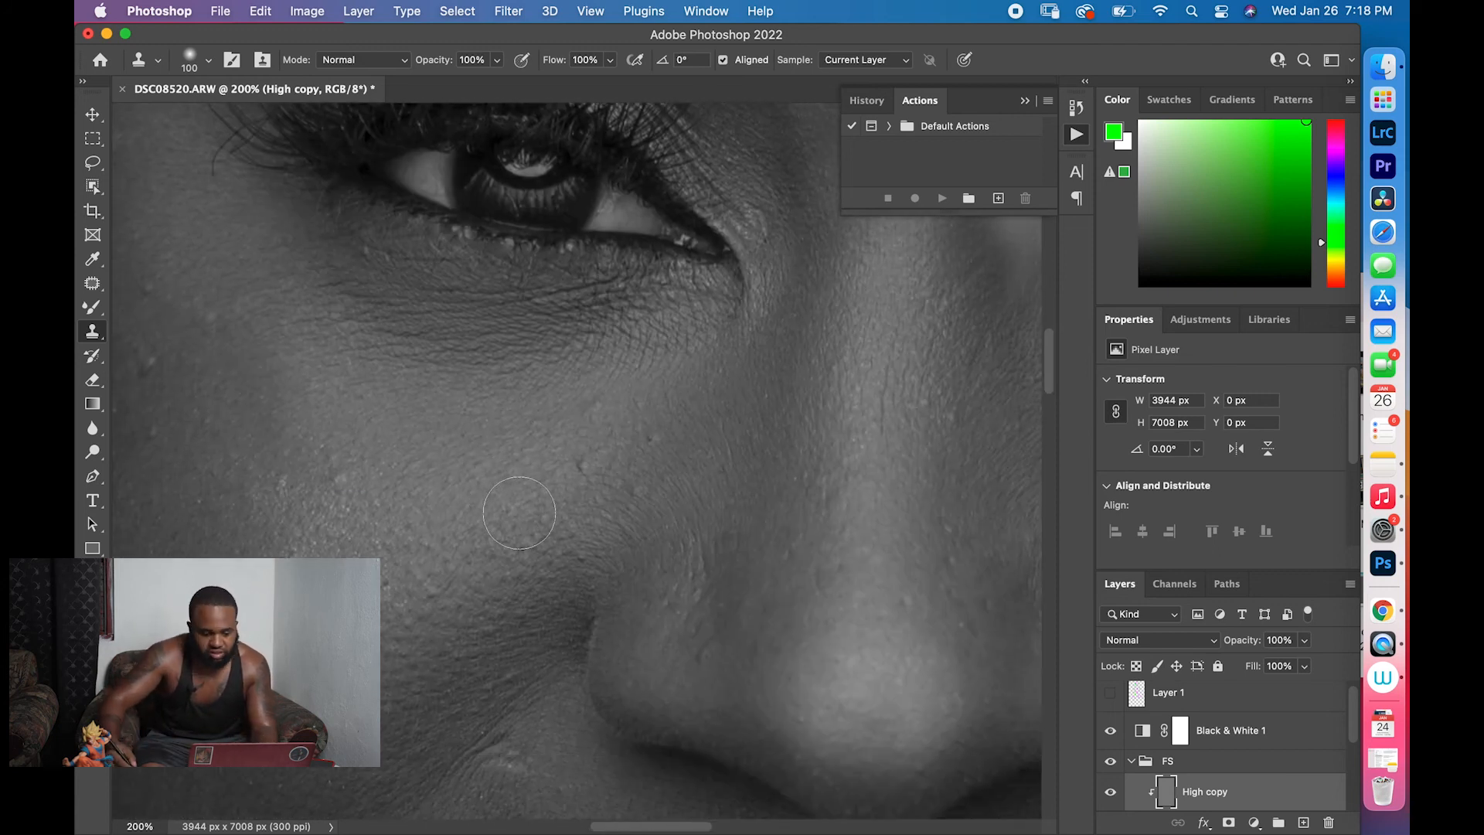
{"action": "scroll", "coordinate": [519, 513], "scroll_direction": "left", "scroll_amount": 5}
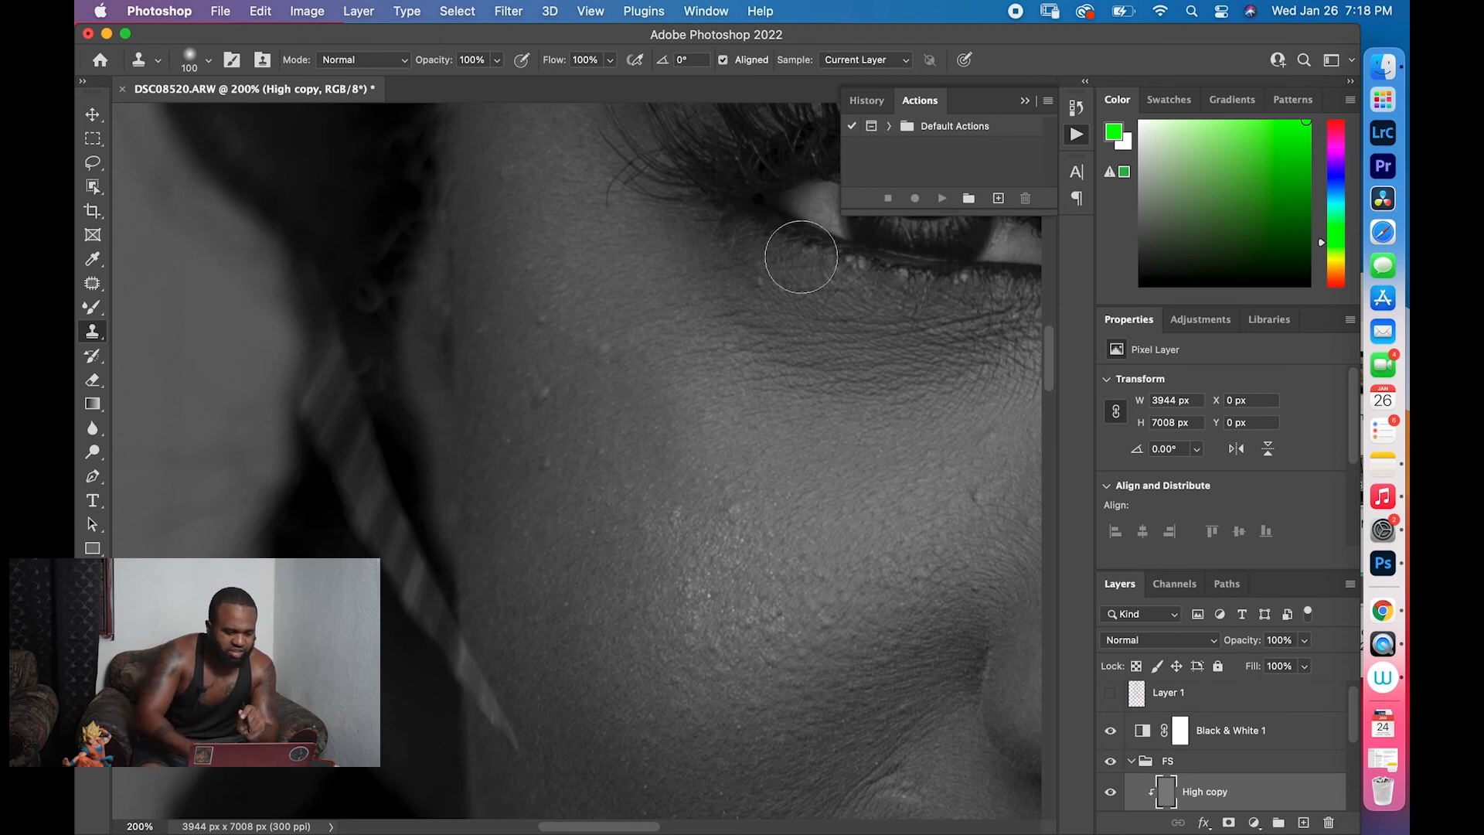
{"action": "key", "text": "bracketleft"}
{"action": "key", "text": "bracketleft"}
{"action": "key", "text": "bracketleft"}
{"action": "key", "text": "bracketleft"}
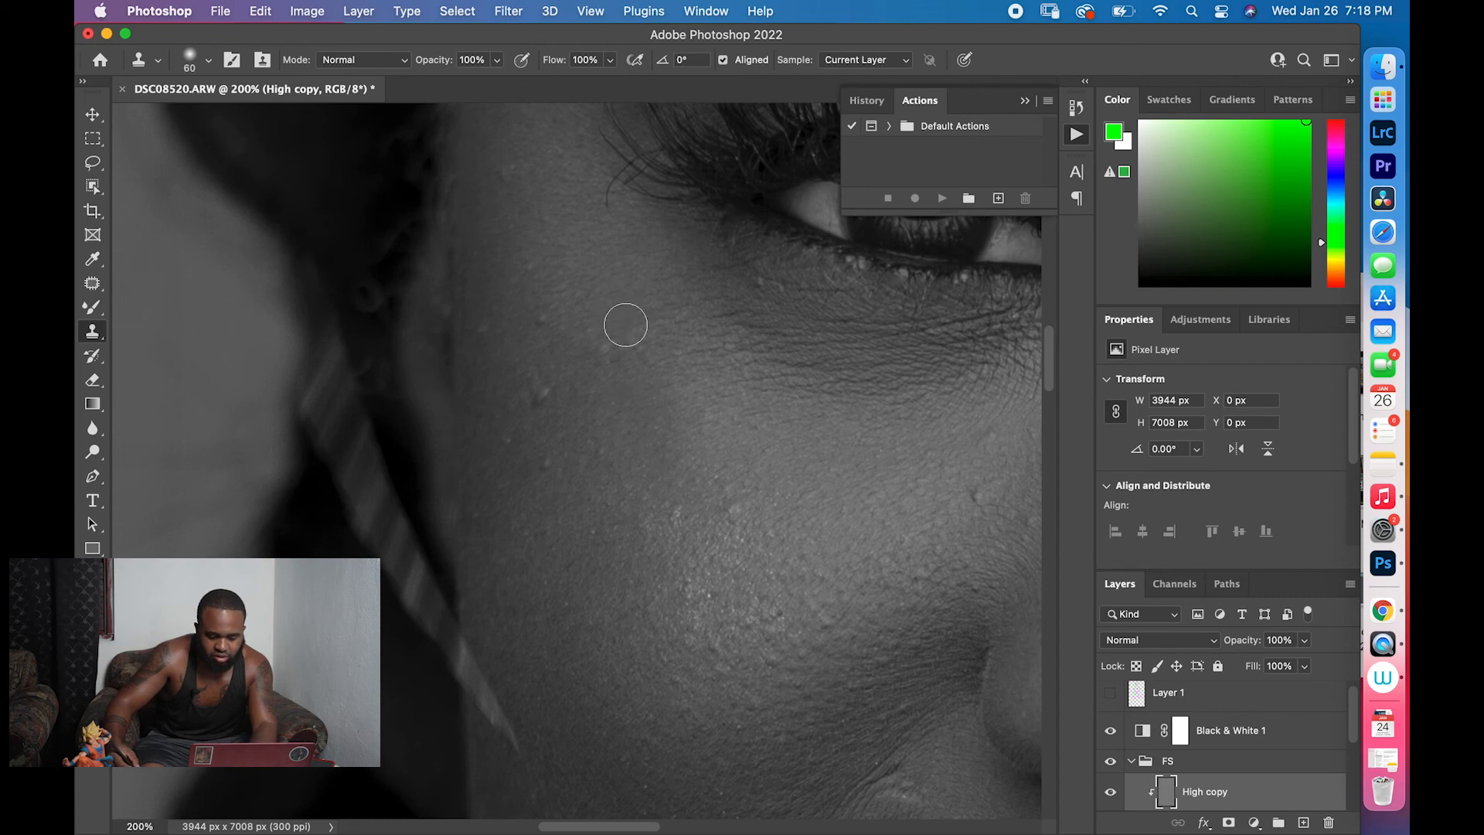
Clone clean skin texture over the small bumps on the outer cheek and temple beside the braid
{"action": "left_click", "coordinate": [605, 346]}
{"action": "left_click", "coordinate": [645, 360]}
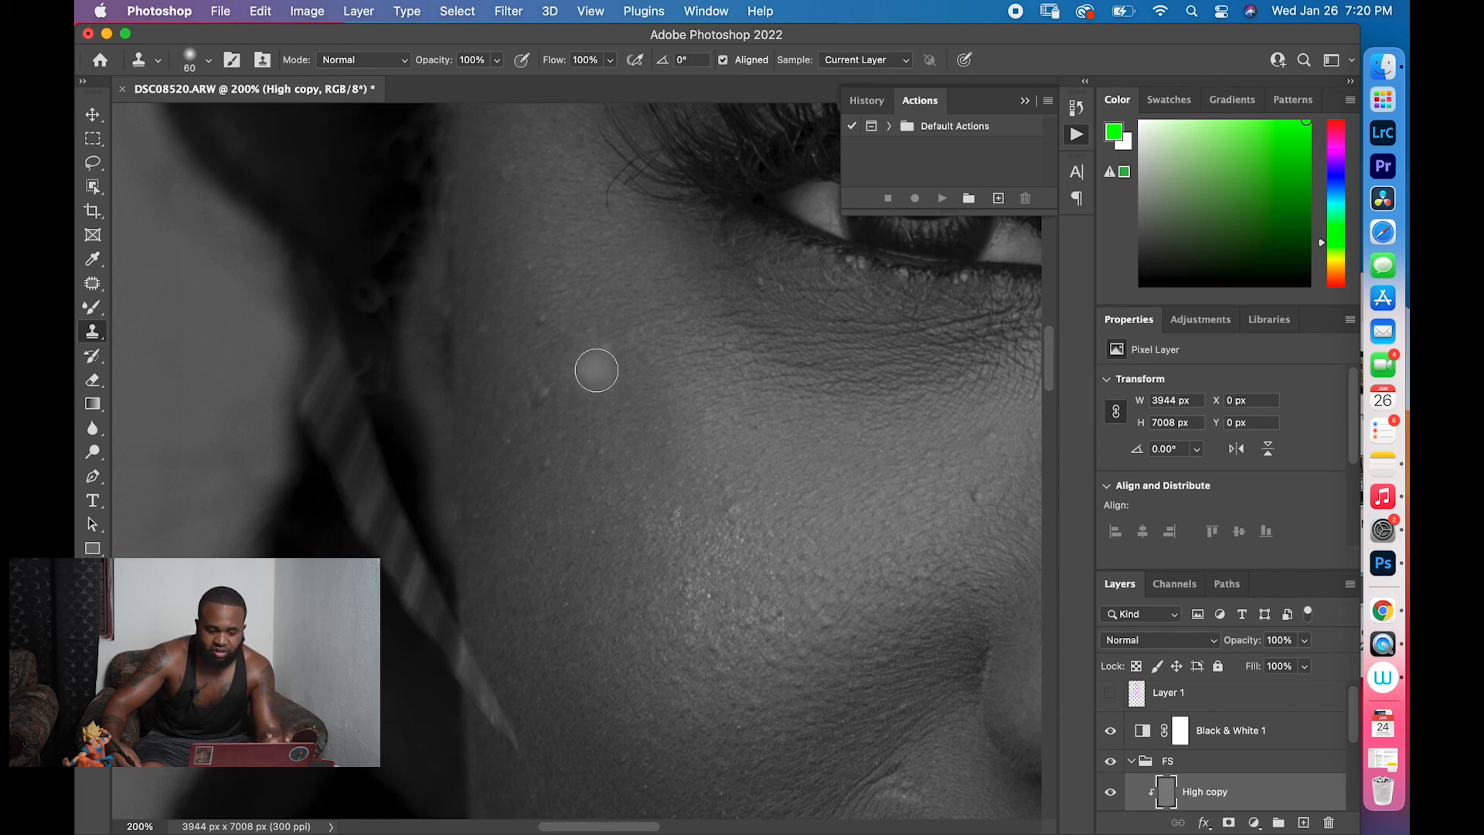
{"action": "left_click", "coordinate": [554, 356]}
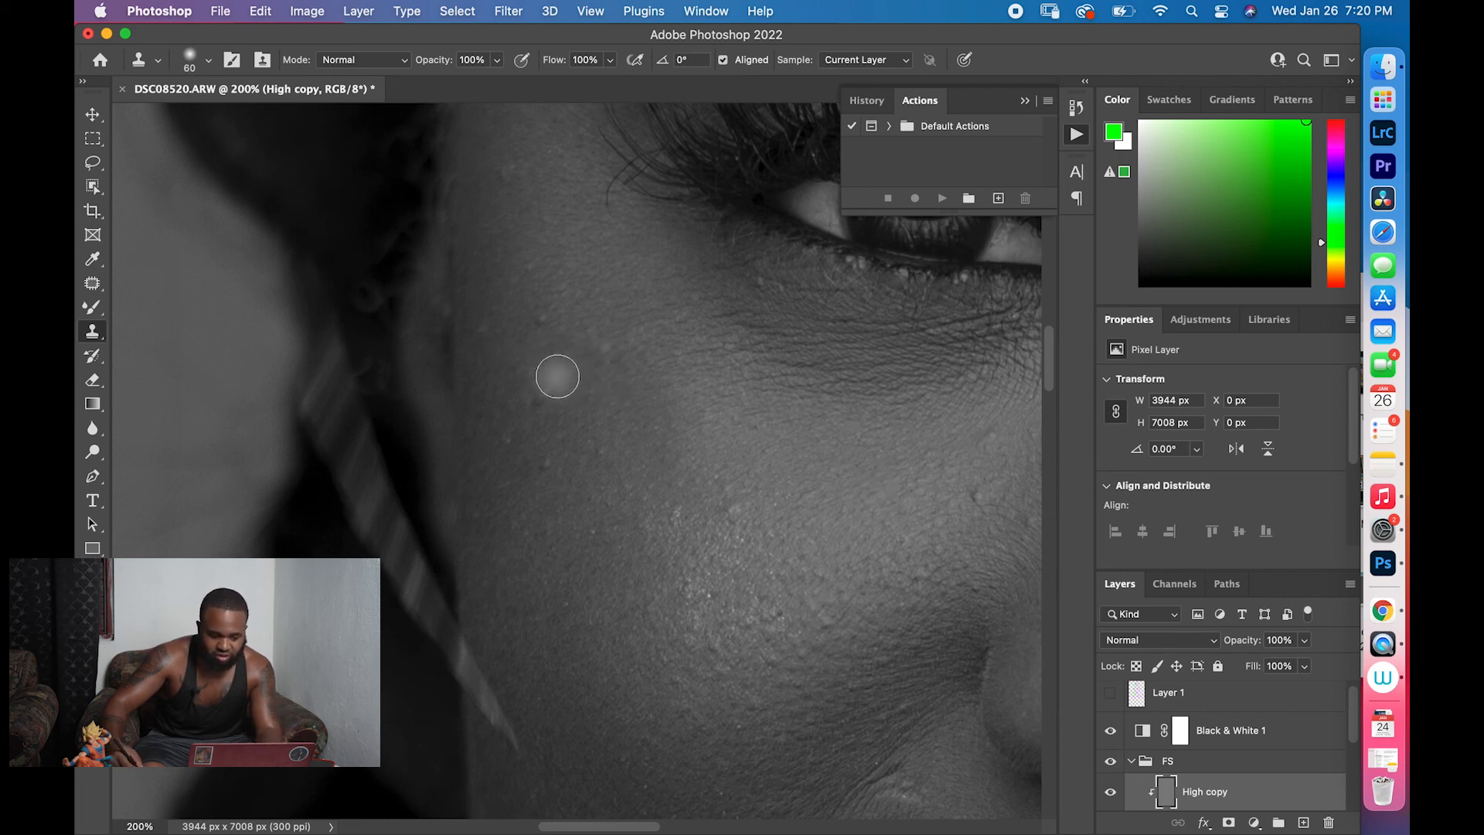
{"action": "left_click", "coordinate": [582, 400], "text": "alt"}
{"action": "left_click", "coordinate": [546, 395]}
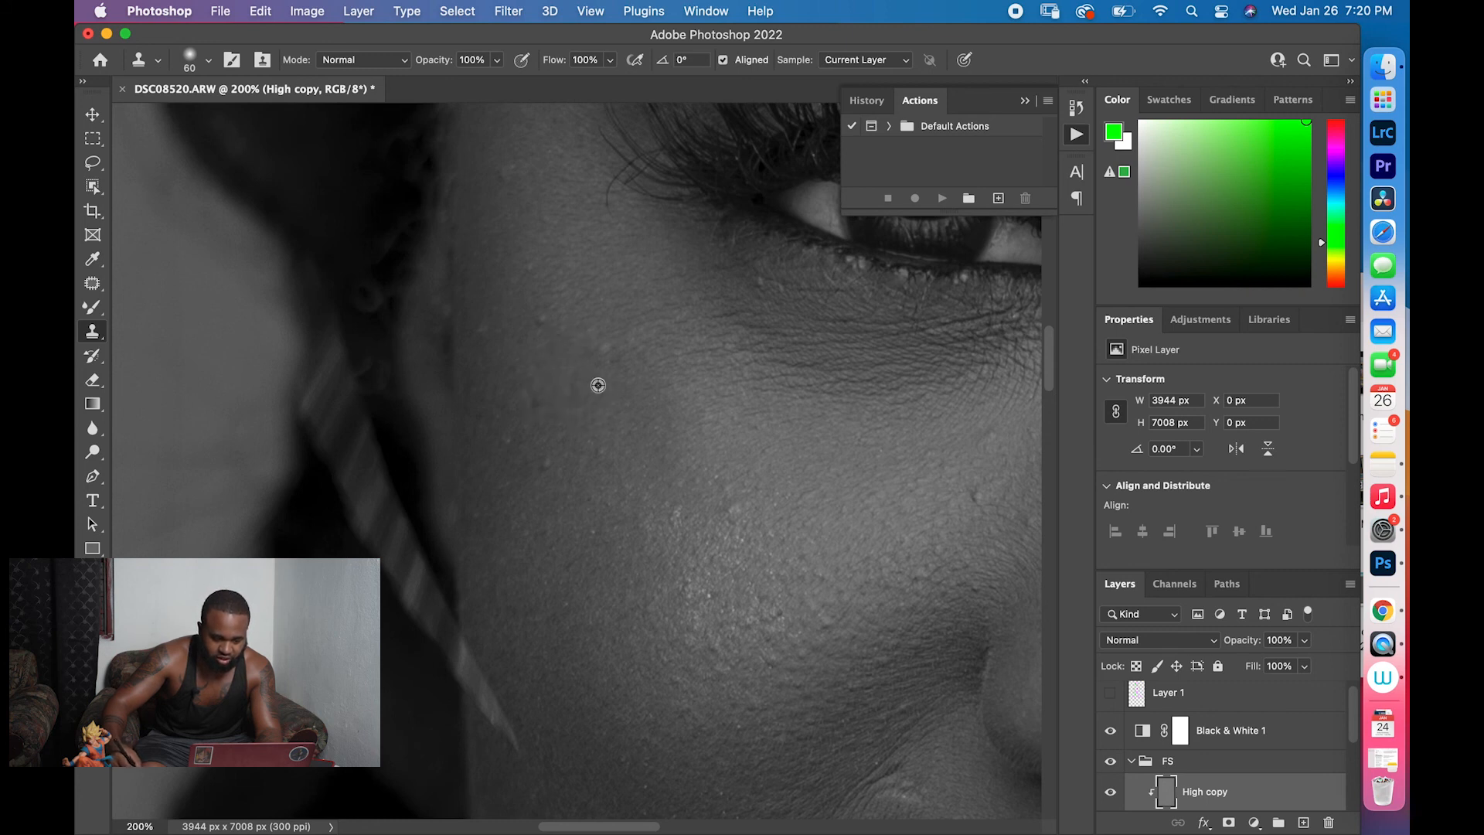
{"action": "left_click", "coordinate": [542, 326]}
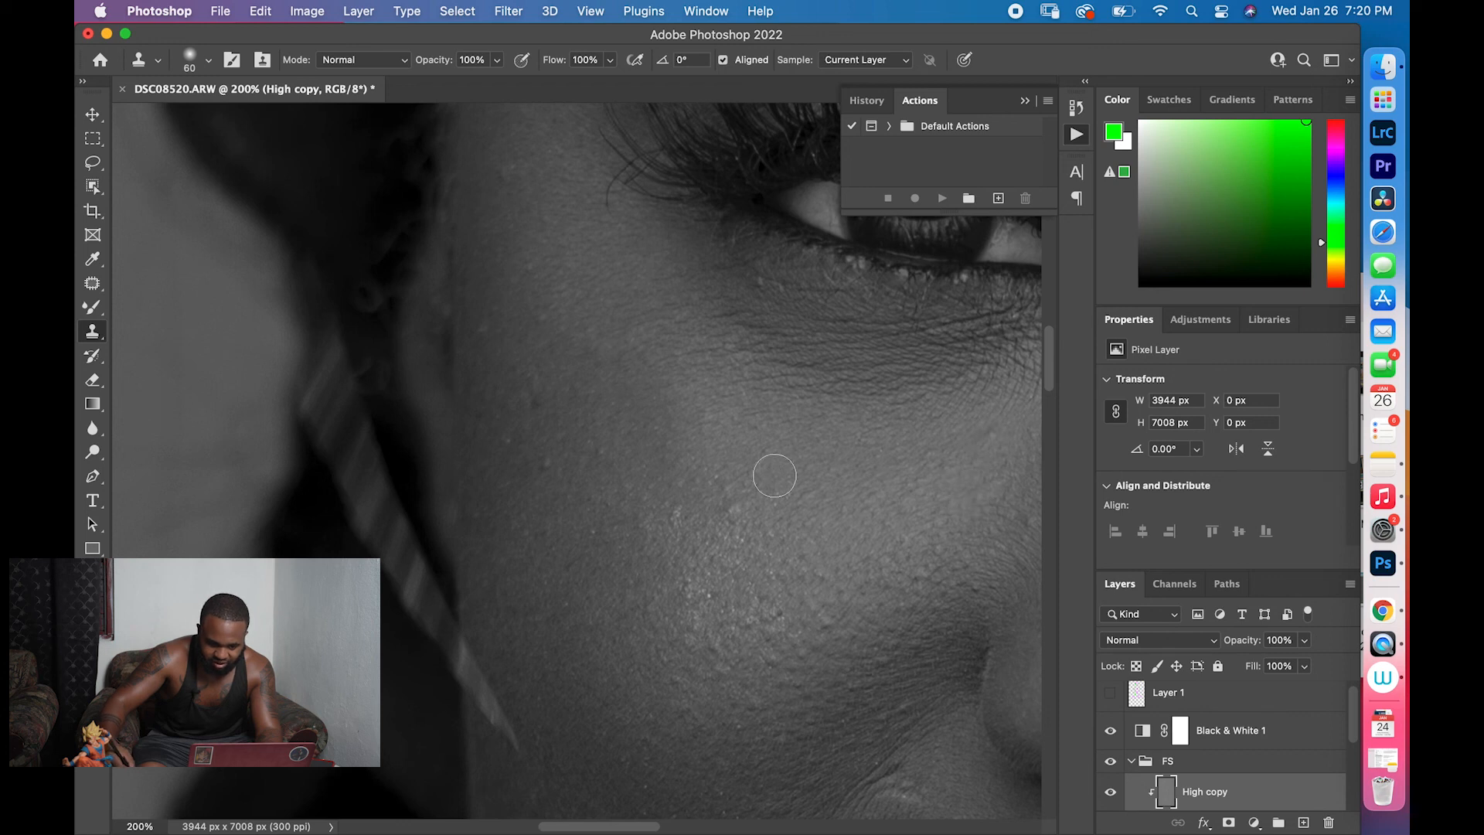
Clone Stamp nearby clean texture over the raised bumps on the upper cheek on the earring side
{"action": "scroll", "coordinate": [743, 497], "scroll_direction": "right", "scroll_amount": 5}
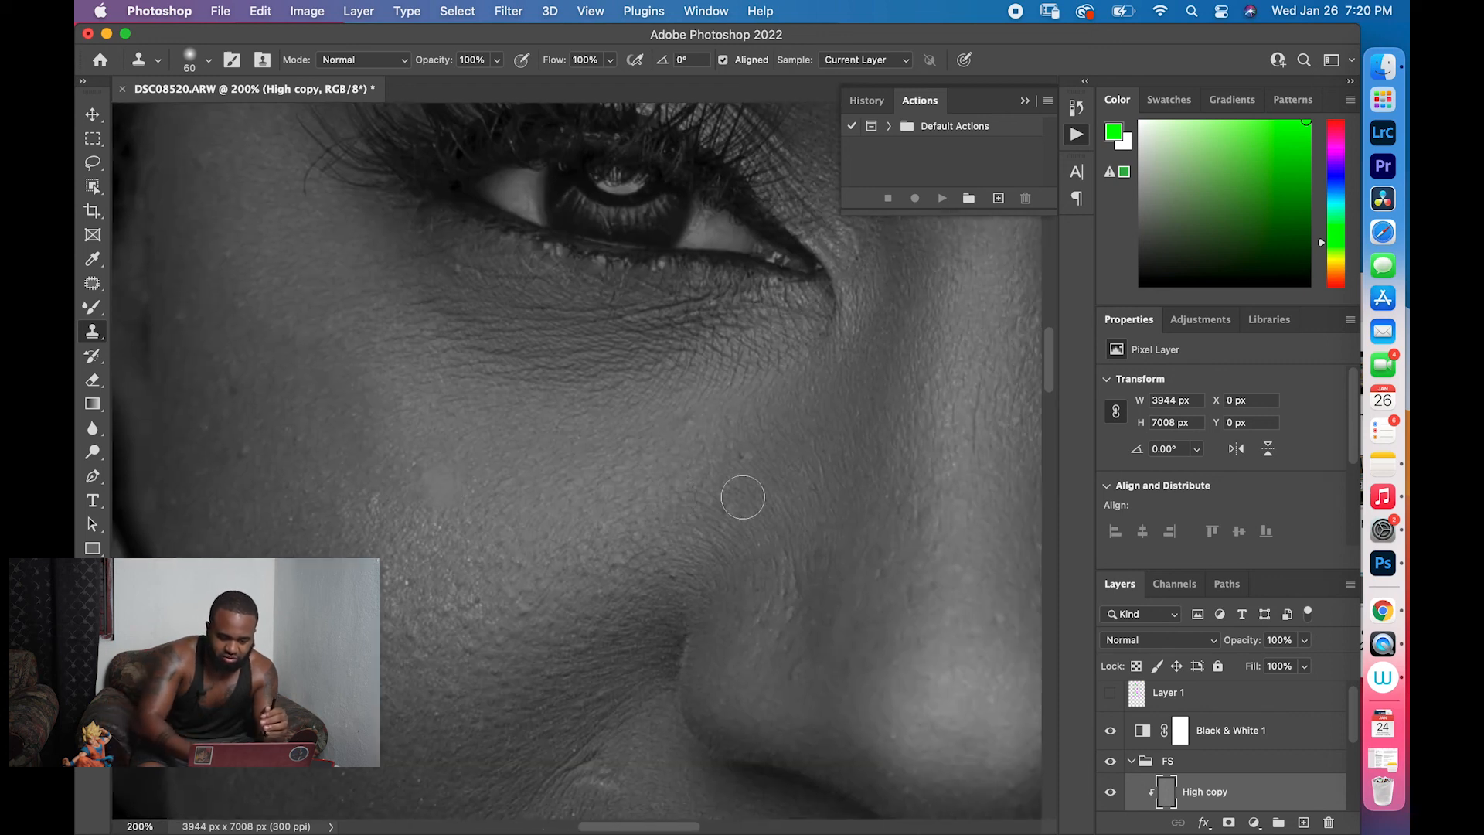
{"action": "scroll", "coordinate": [743, 497], "scroll_direction": "down", "scroll_amount": 10}
{"action": "scroll", "coordinate": [743, 497], "scroll_direction": "right", "scroll_amount": 3}
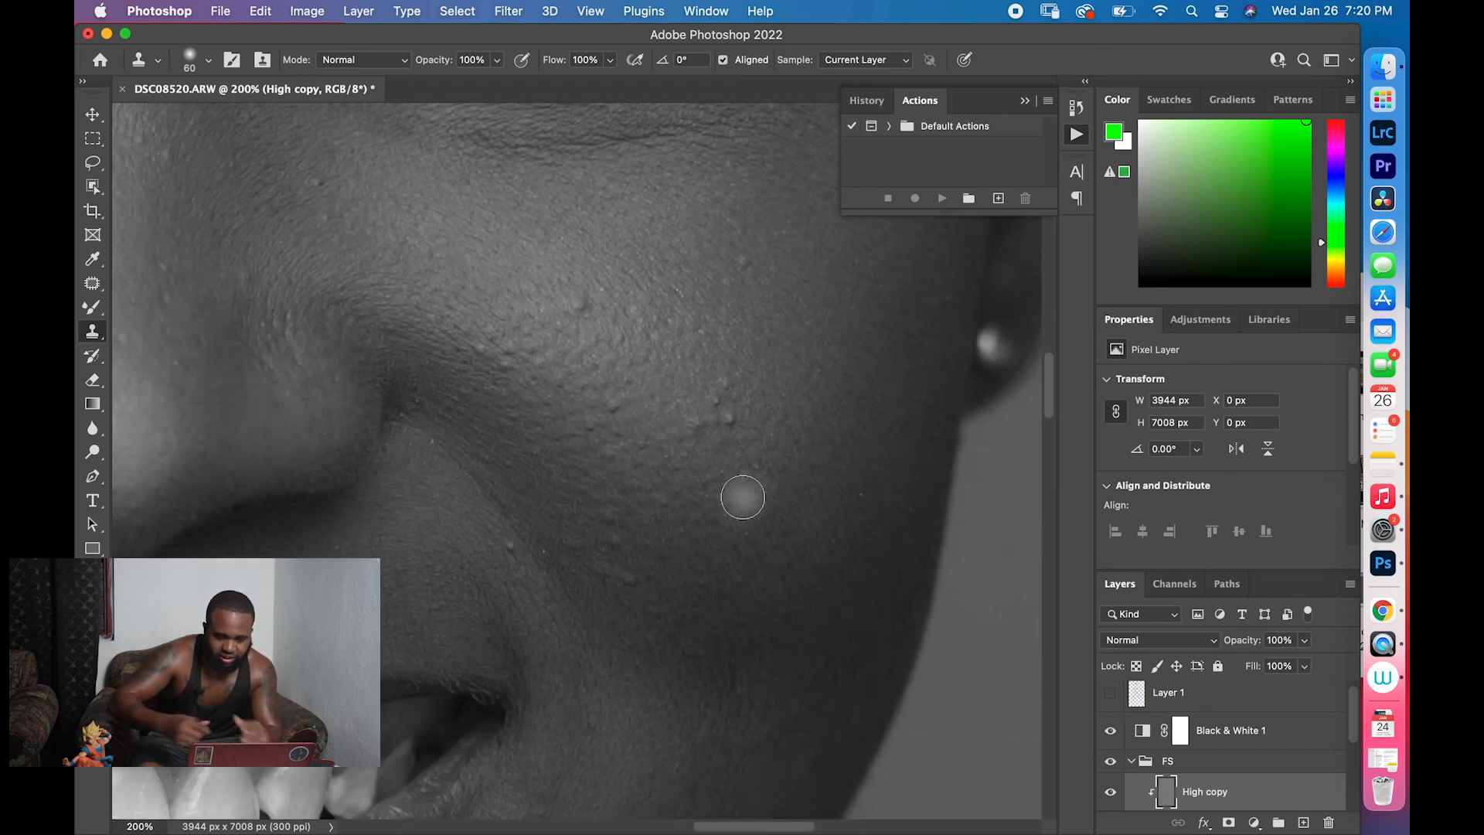
{"action": "left_click", "coordinate": [777, 413], "text": "alt"}
{"action": "left_click", "coordinate": [729, 420]}
{"action": "left_click", "coordinate": [762, 333], "text": "alt"}
{"action": "left_click", "coordinate": [750, 278]}
{"action": "left_click", "coordinate": [583, 301]}
{"action": "left_click", "coordinate": [733, 358], "text": "alt"}
{"action": "left_click", "coordinate": [722, 399]}
{"action": "left_click", "coordinate": [749, 378], "text": "alt"}
{"action": "left_click", "coordinate": [788, 421]}
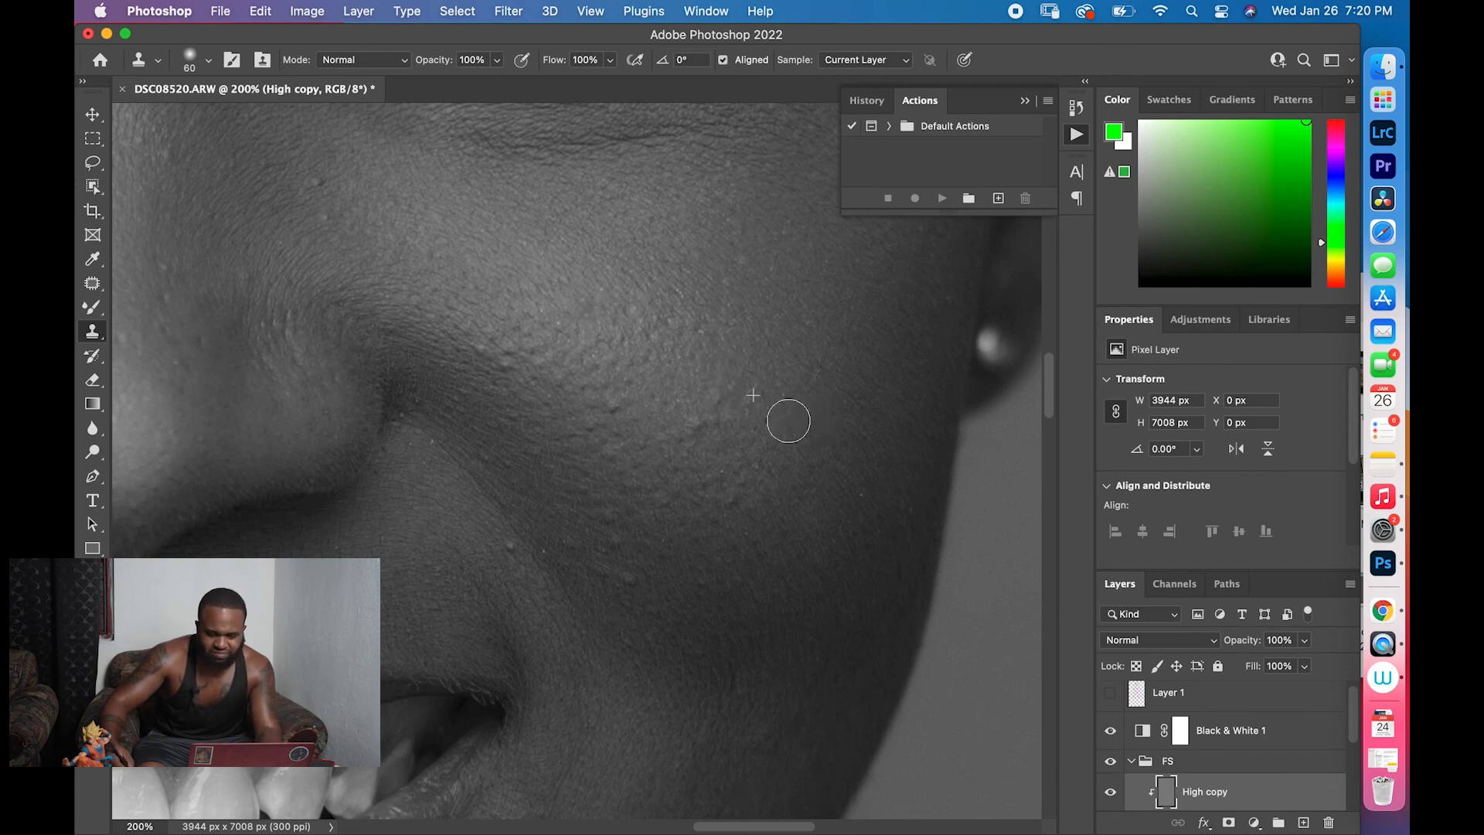
Clone out the remaining bumps along the smile line and lower cheek on the earring side
{"action": "left_click", "coordinate": [470, 519], "text": "alt"}
{"action": "left_click", "coordinate": [512, 543]}
{"action": "left_click", "coordinate": [647, 531], "text": "alt"}
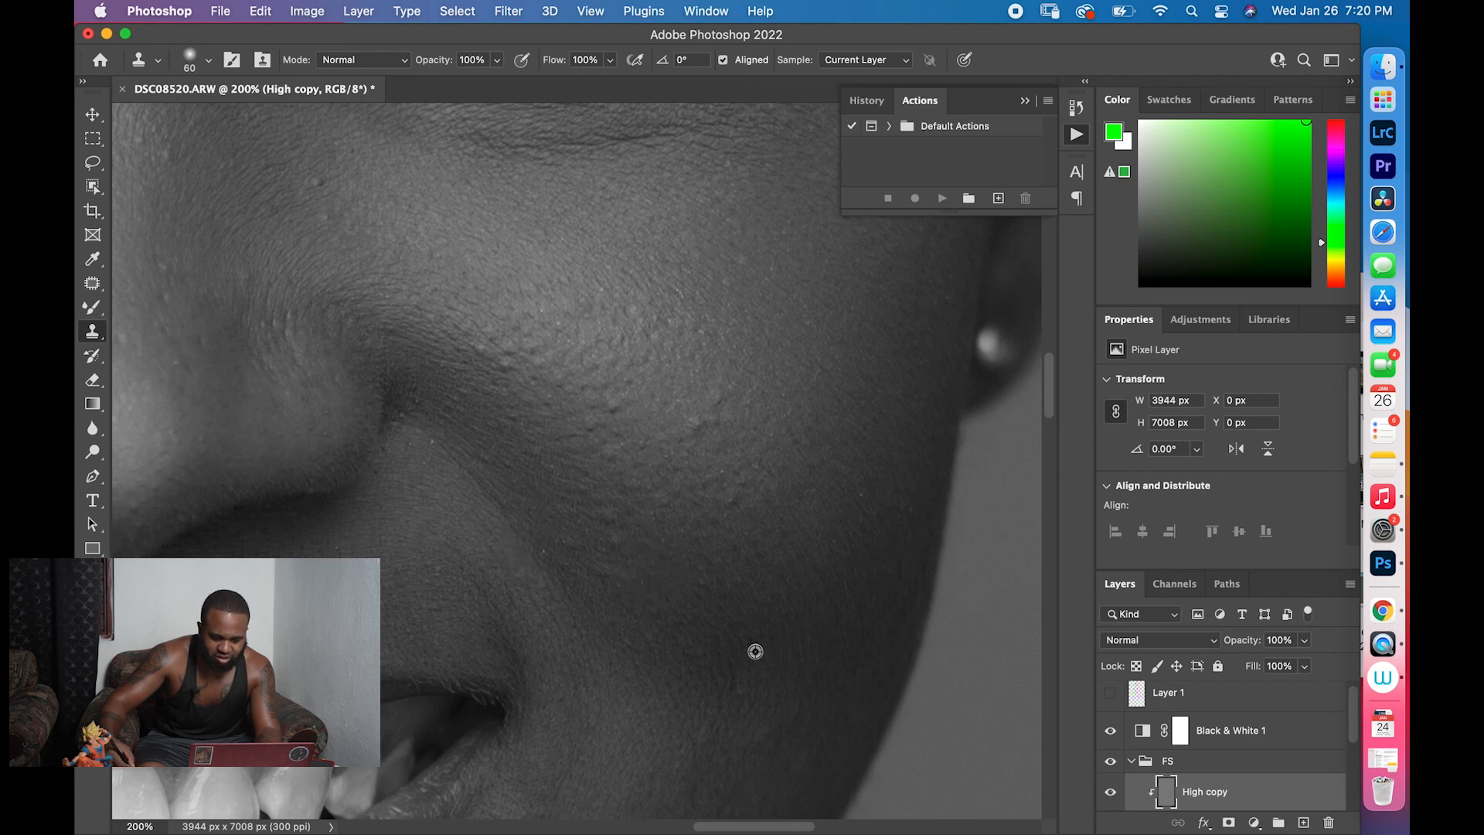
{"action": "left_click", "coordinate": [678, 426]}
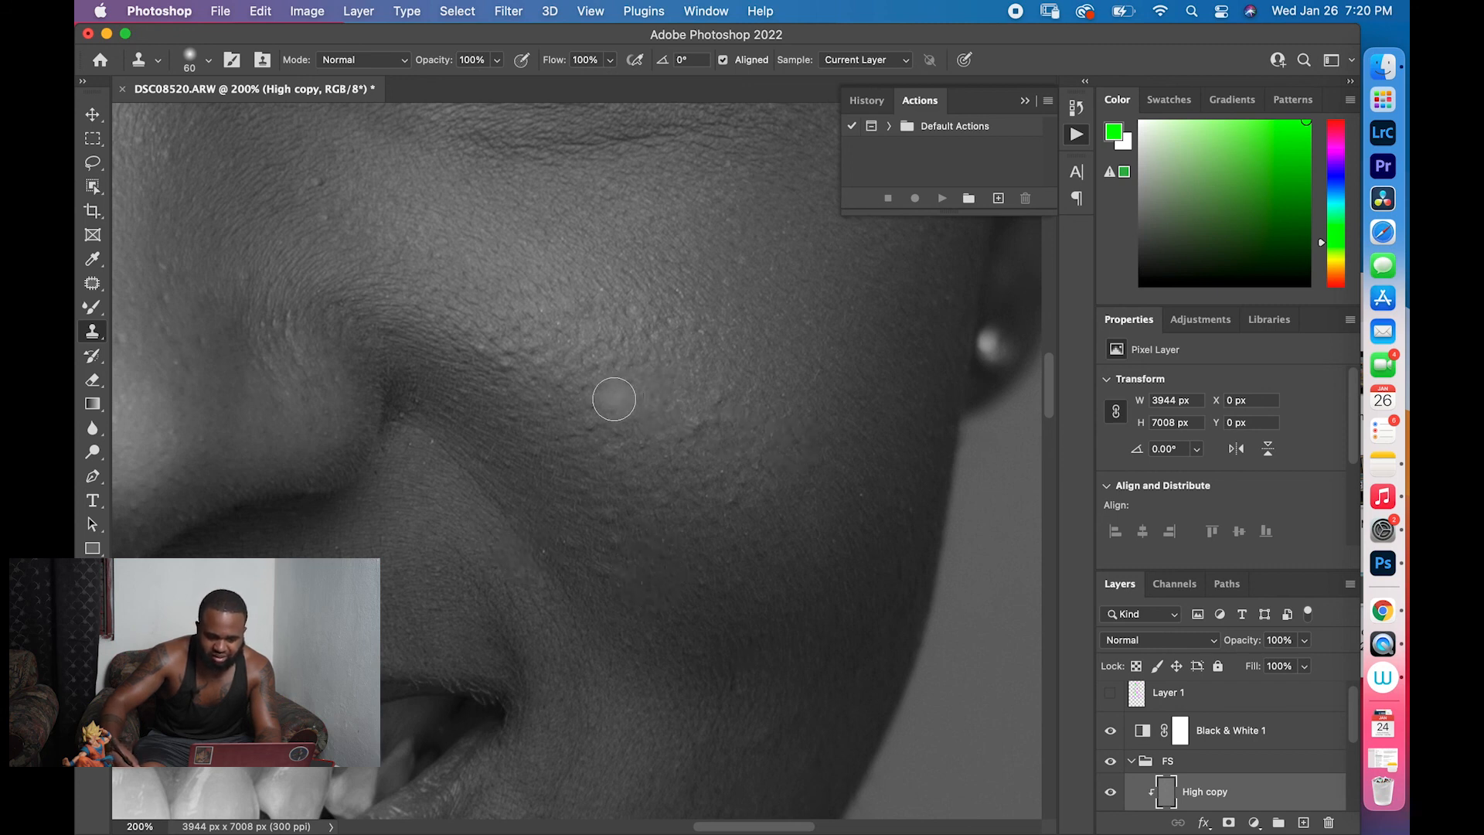
{"action": "key", "text": "super+minus"}
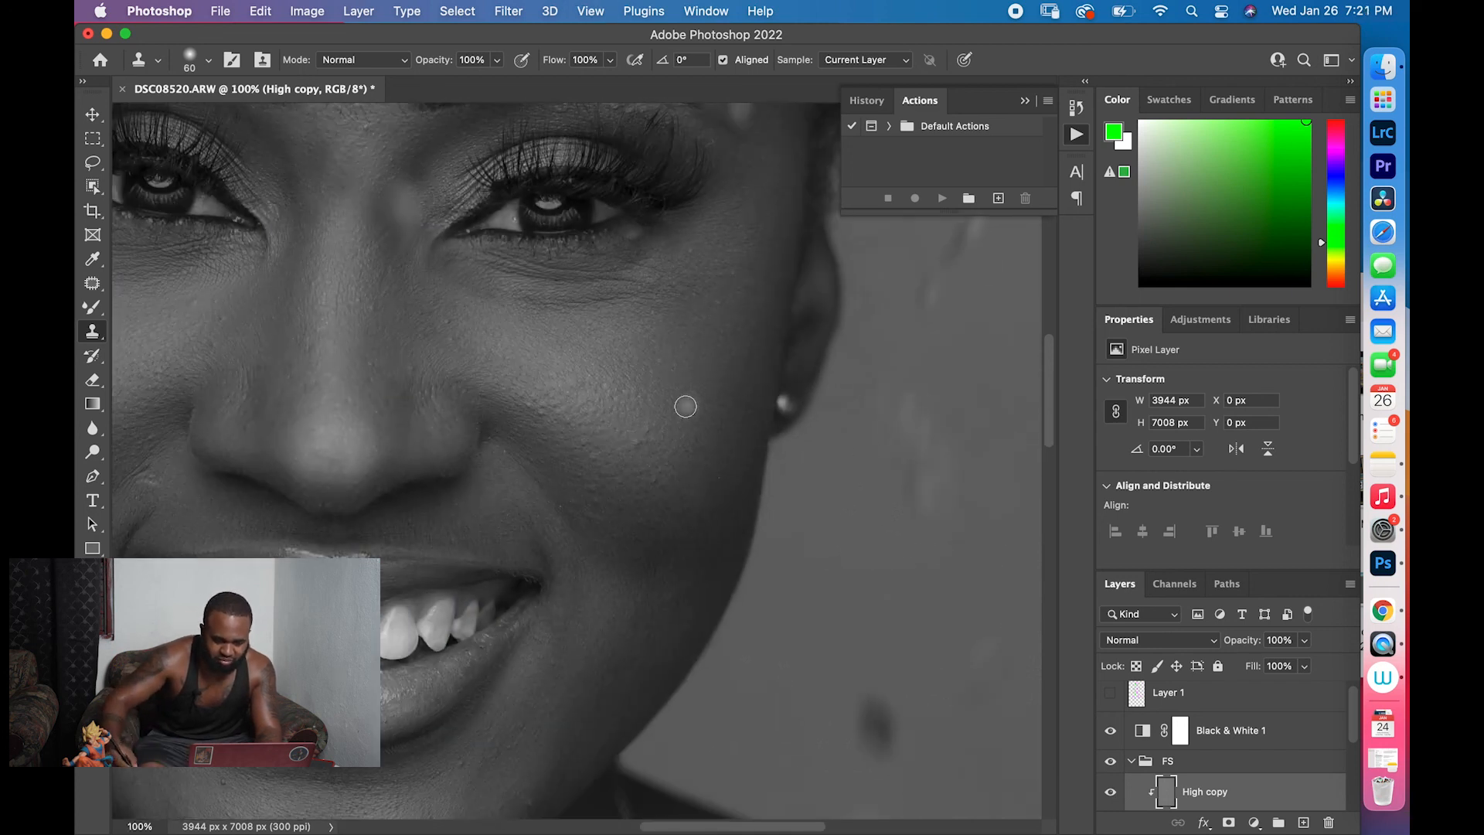
{"action": "left_click", "coordinate": [644, 445]}
{"action": "left_click", "coordinate": [619, 648]}
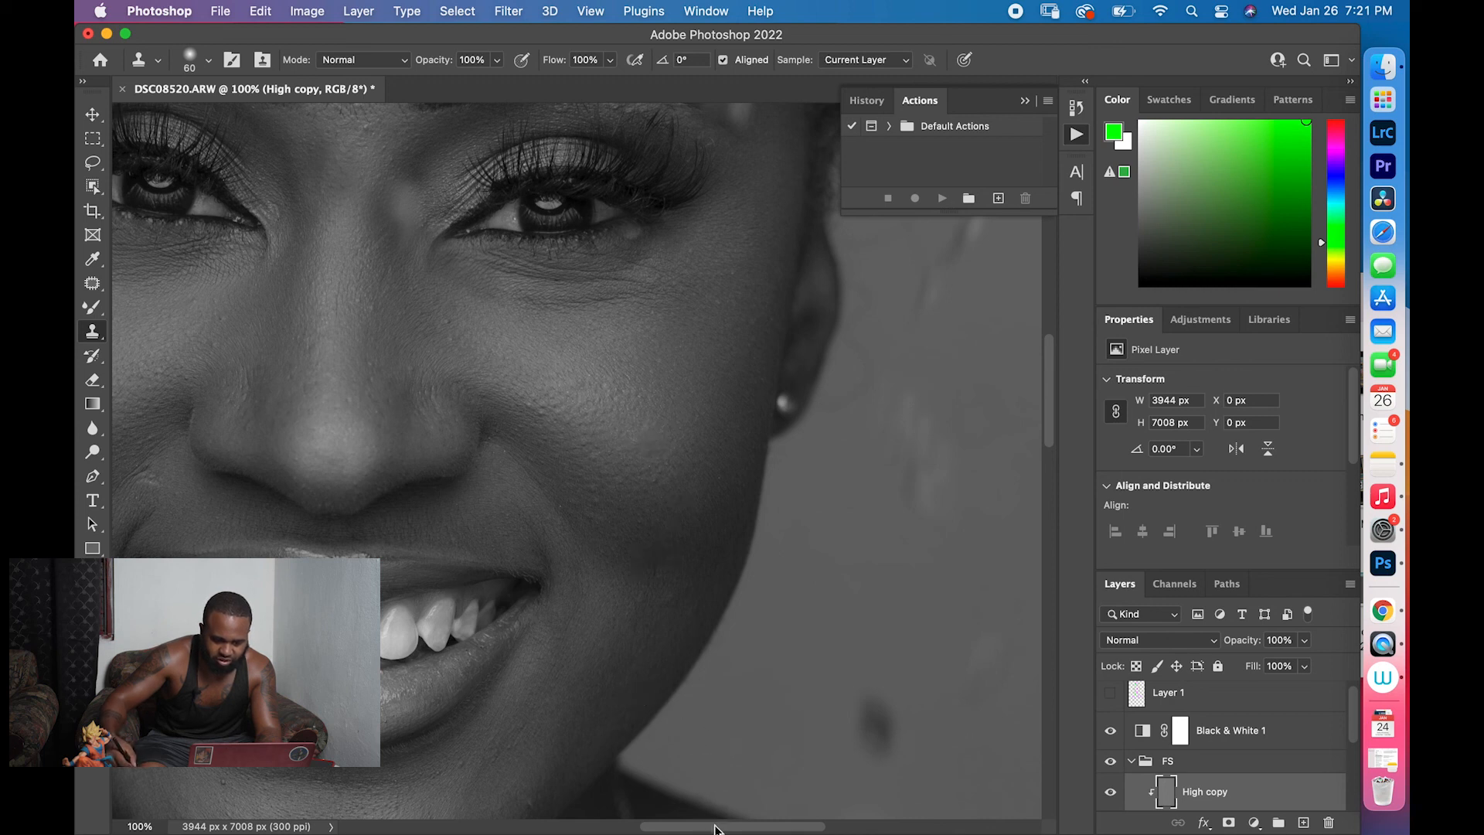
Clone out the bumps between nose and mouth corner on the braid side, and a spot above the opposite eyebrow
{"action": "scroll", "coordinate": [700, 829], "scroll_direction": "left", "scroll_amount": 5}
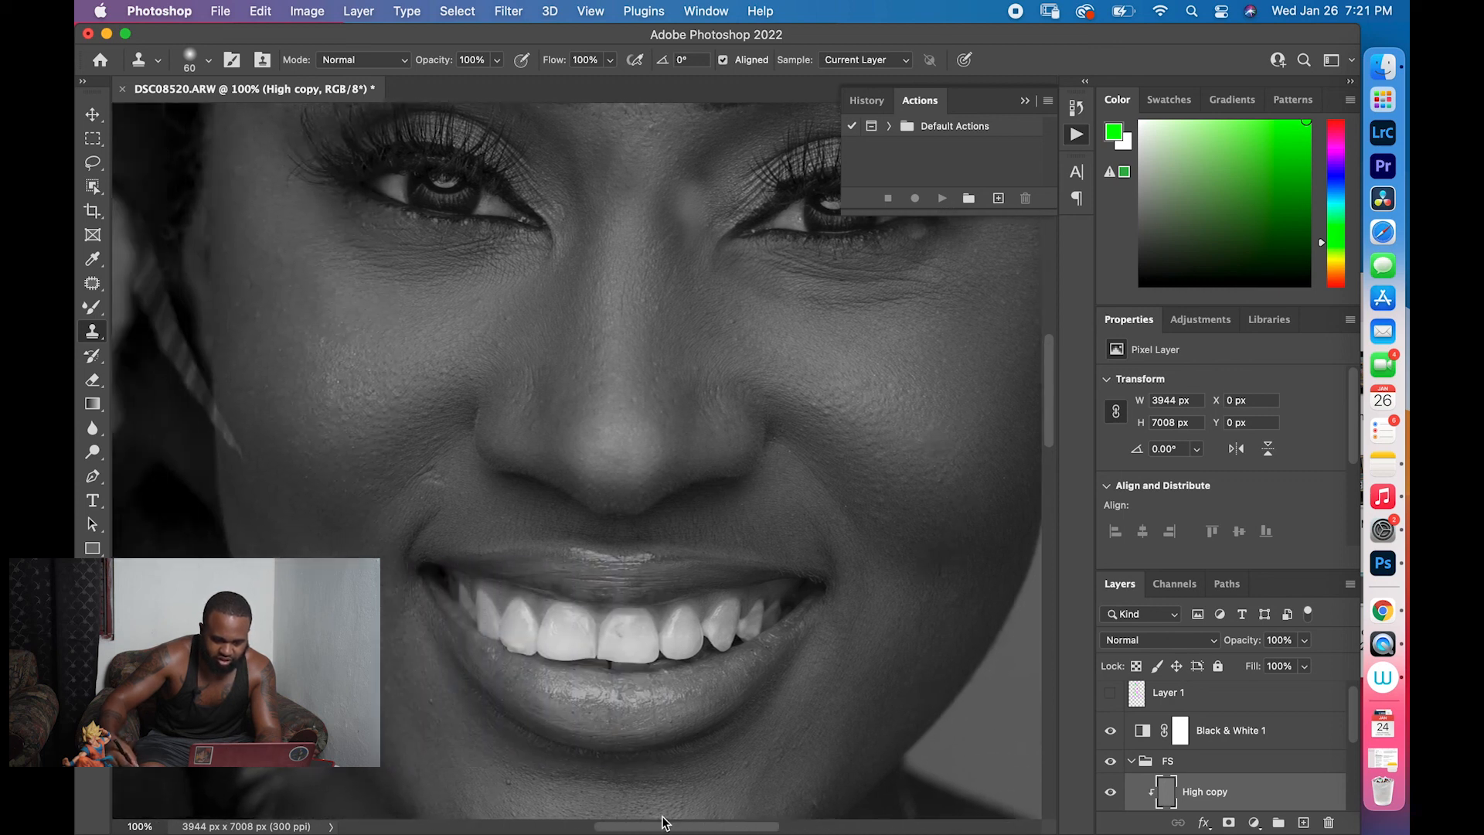
{"action": "left_click", "coordinate": [467, 462]}
{"action": "left_click", "coordinate": [440, 487]}
{"action": "left_click", "coordinate": [452, 471], "text": "alt"}
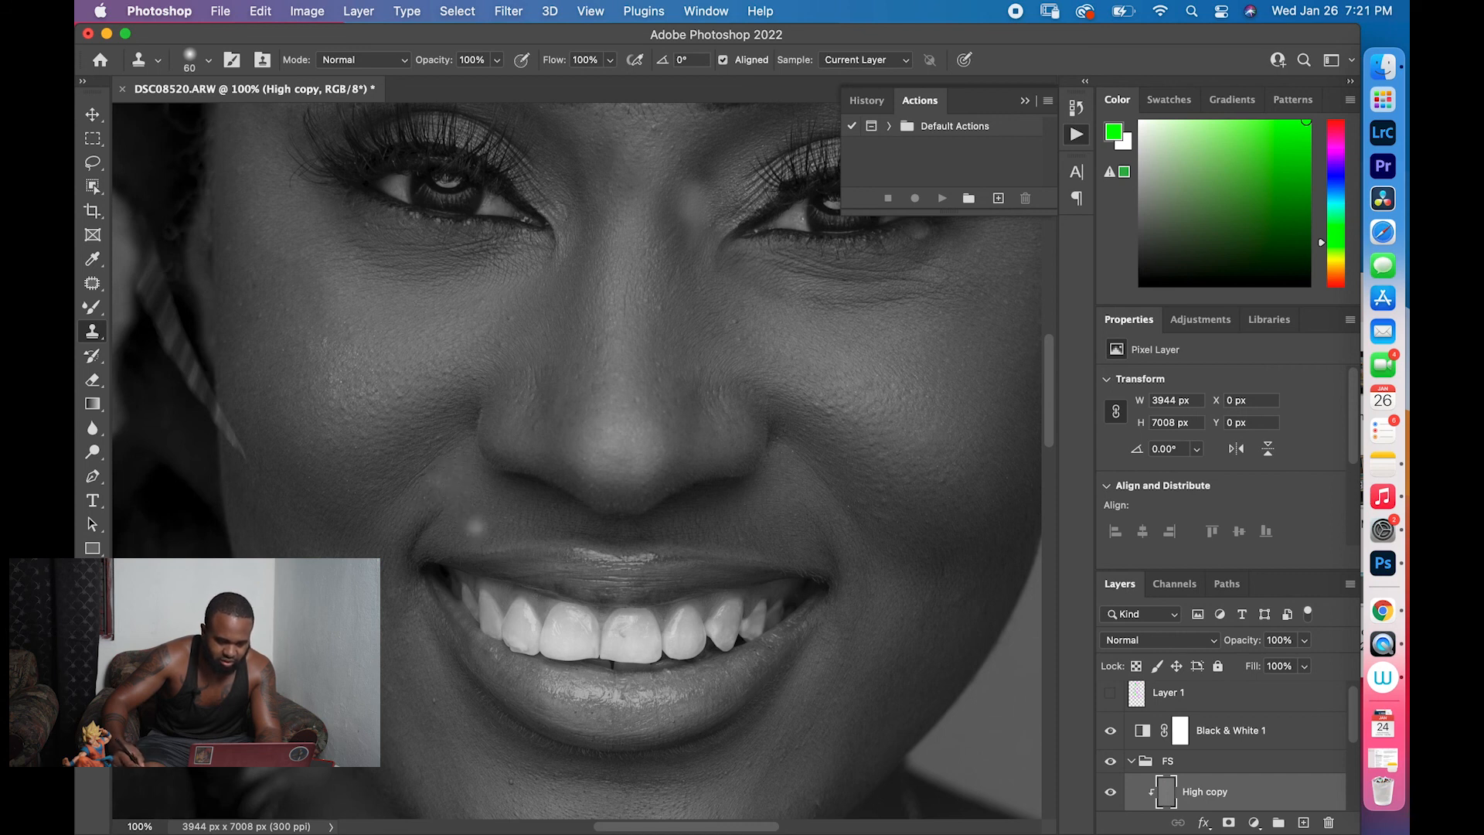
{"action": "scroll", "coordinate": [484, 553], "scroll_direction": "up", "scroll_amount": 10}
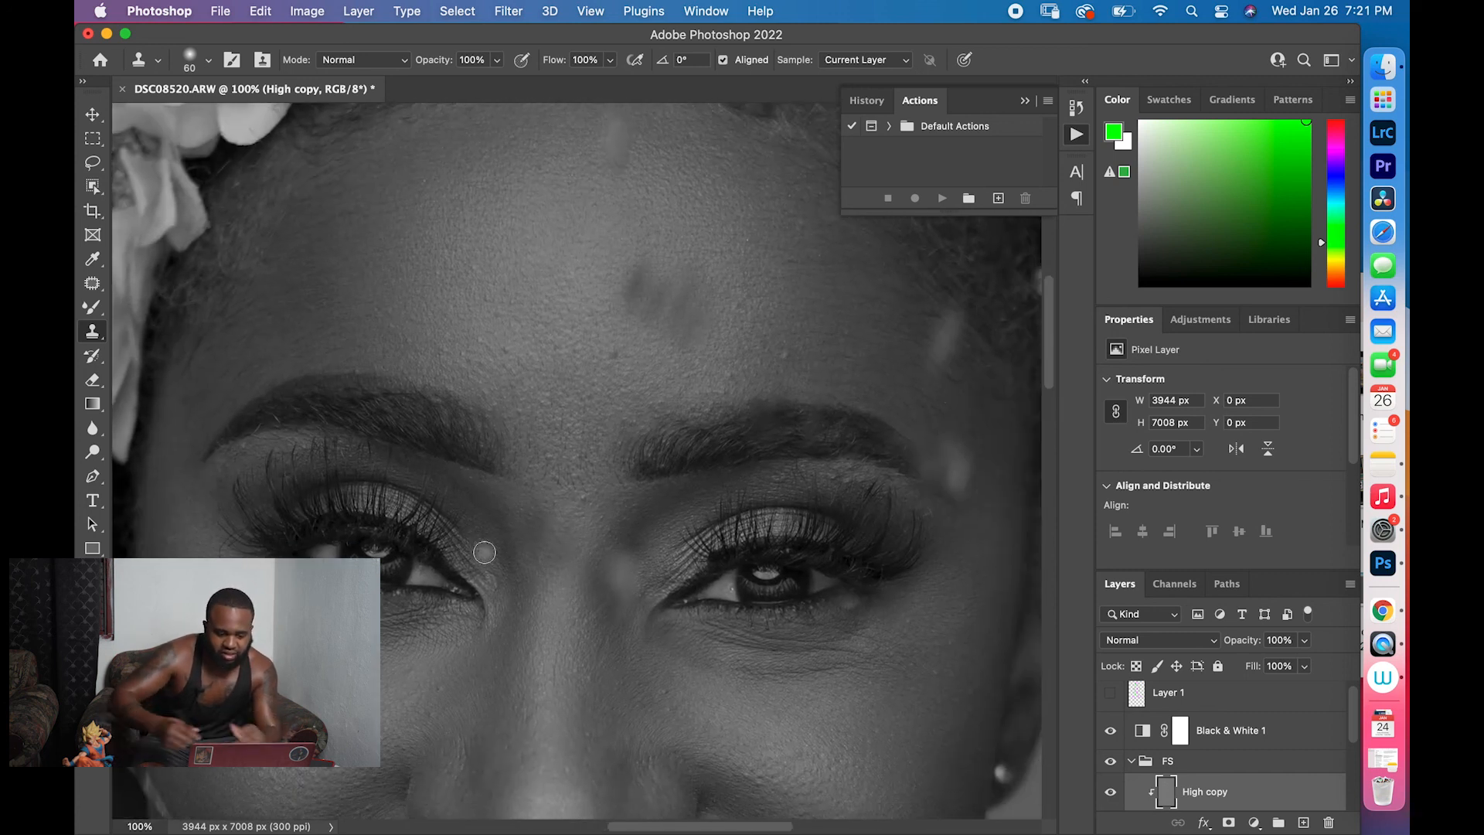
{"action": "left_click", "coordinate": [818, 347]}
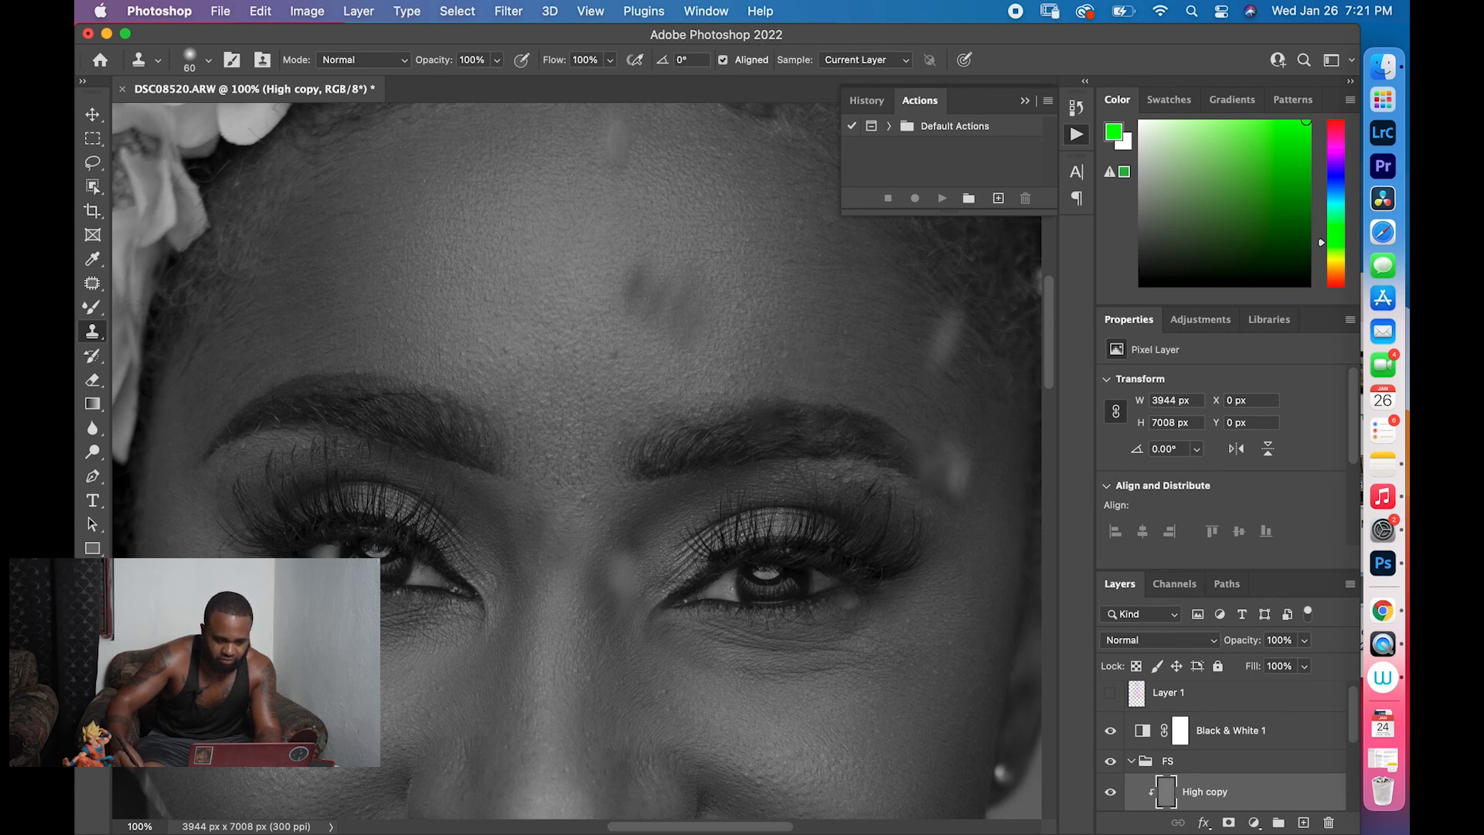
Hide the Black & White 1 adjustment layer to view the whole portrait in colour
{"action": "key", "text": "super+0"}
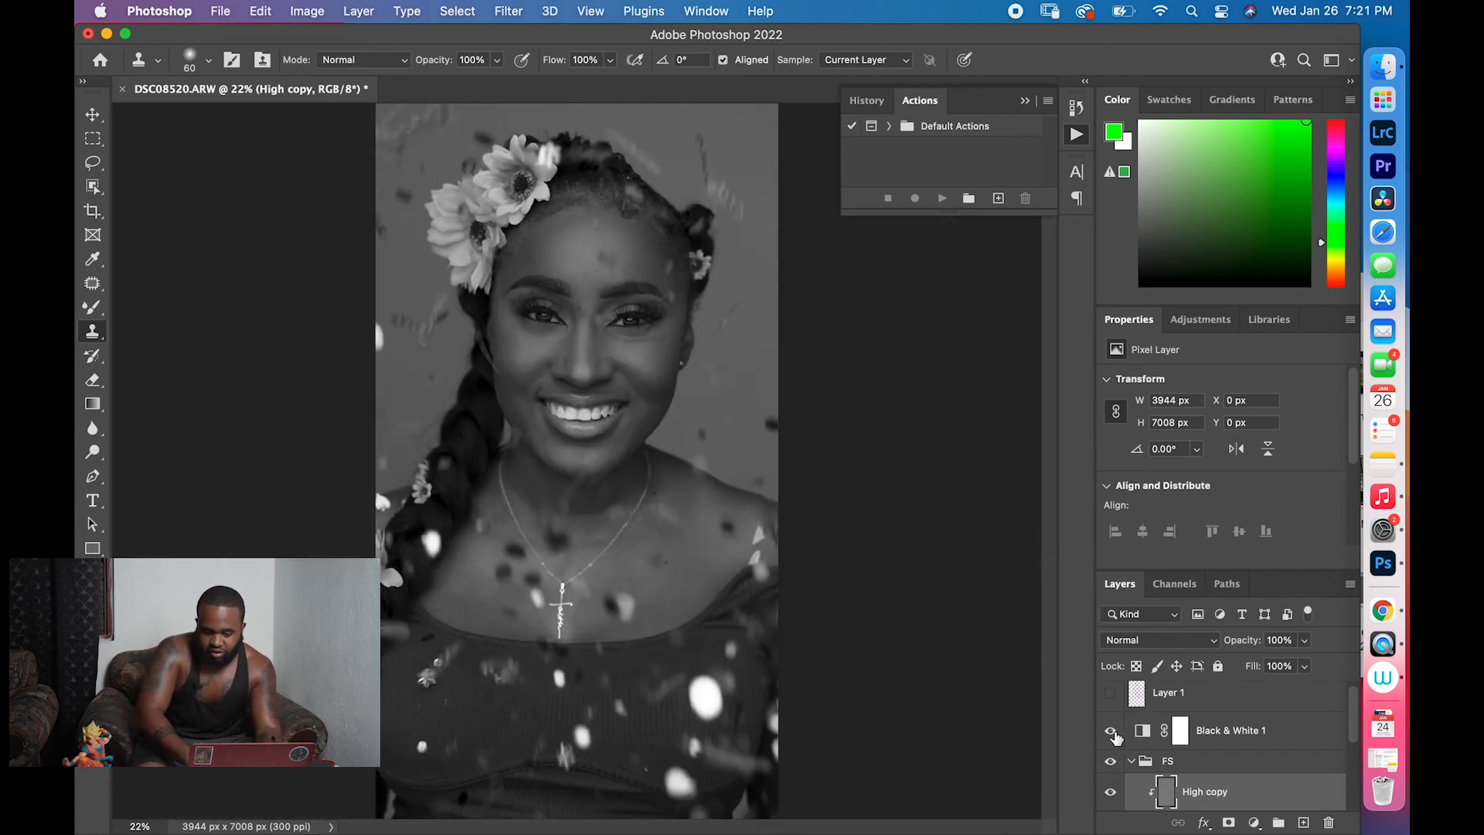
{"action": "left_click", "coordinate": [1113, 733]}
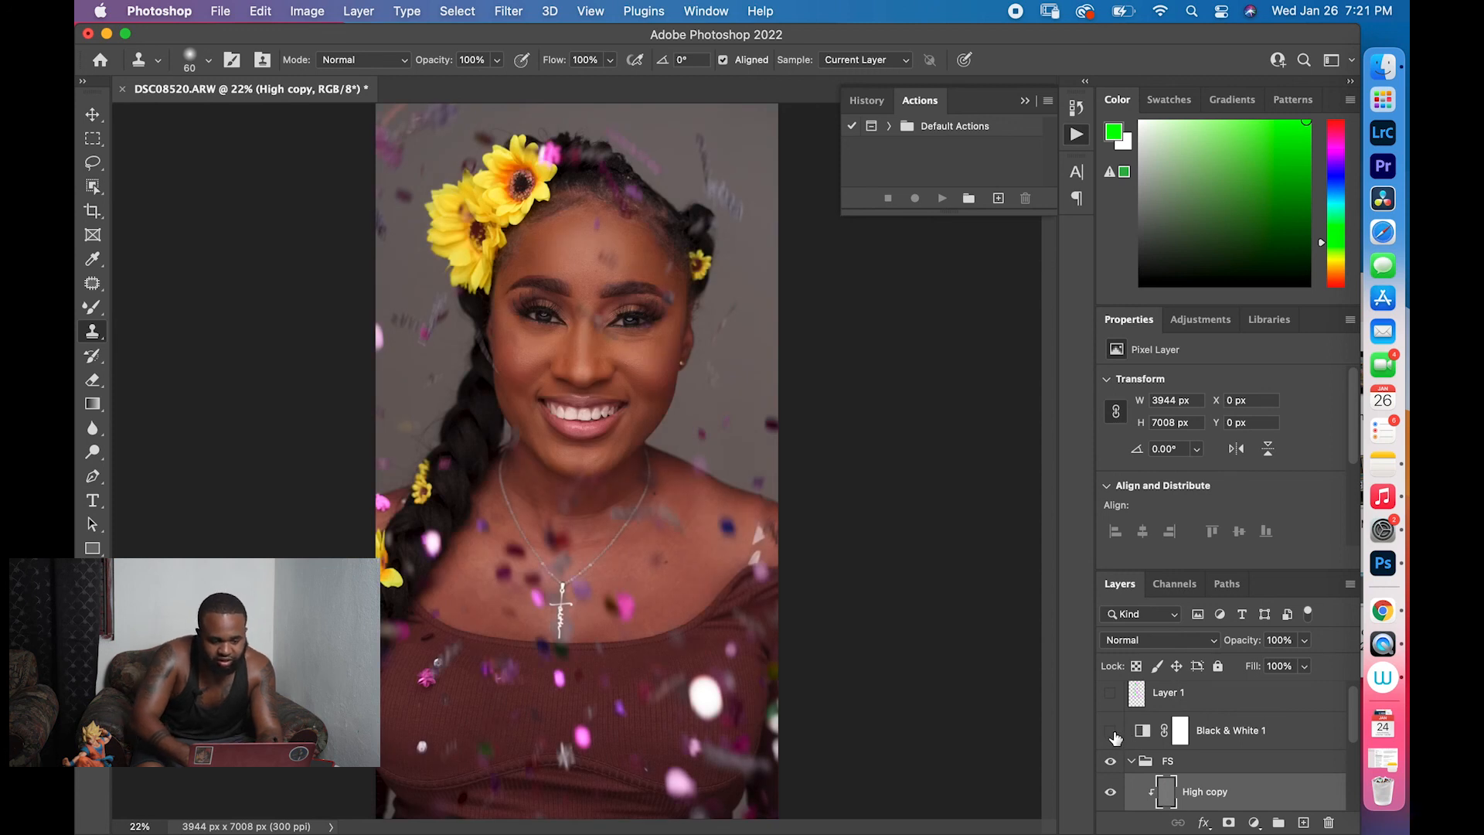
Compare the portrait with and without the FS group, examining the face at 50% and the whole image at 25%
{"action": "left_click", "coordinate": [1115, 766]}
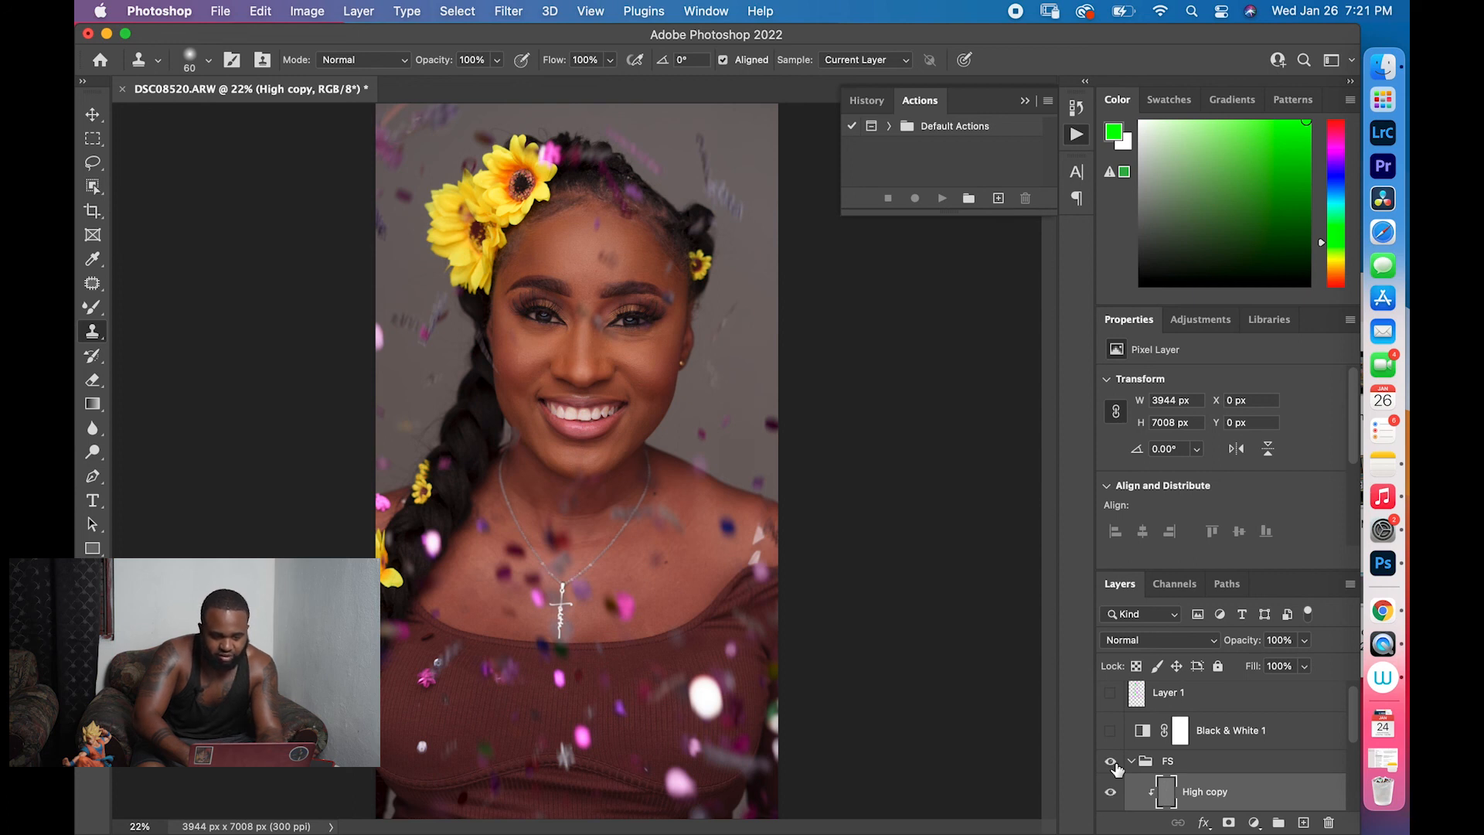
{"action": "key", "text": "super+equal"}
{"action": "key", "text": "super+equal"}
{"action": "key", "text": "super+equal"}
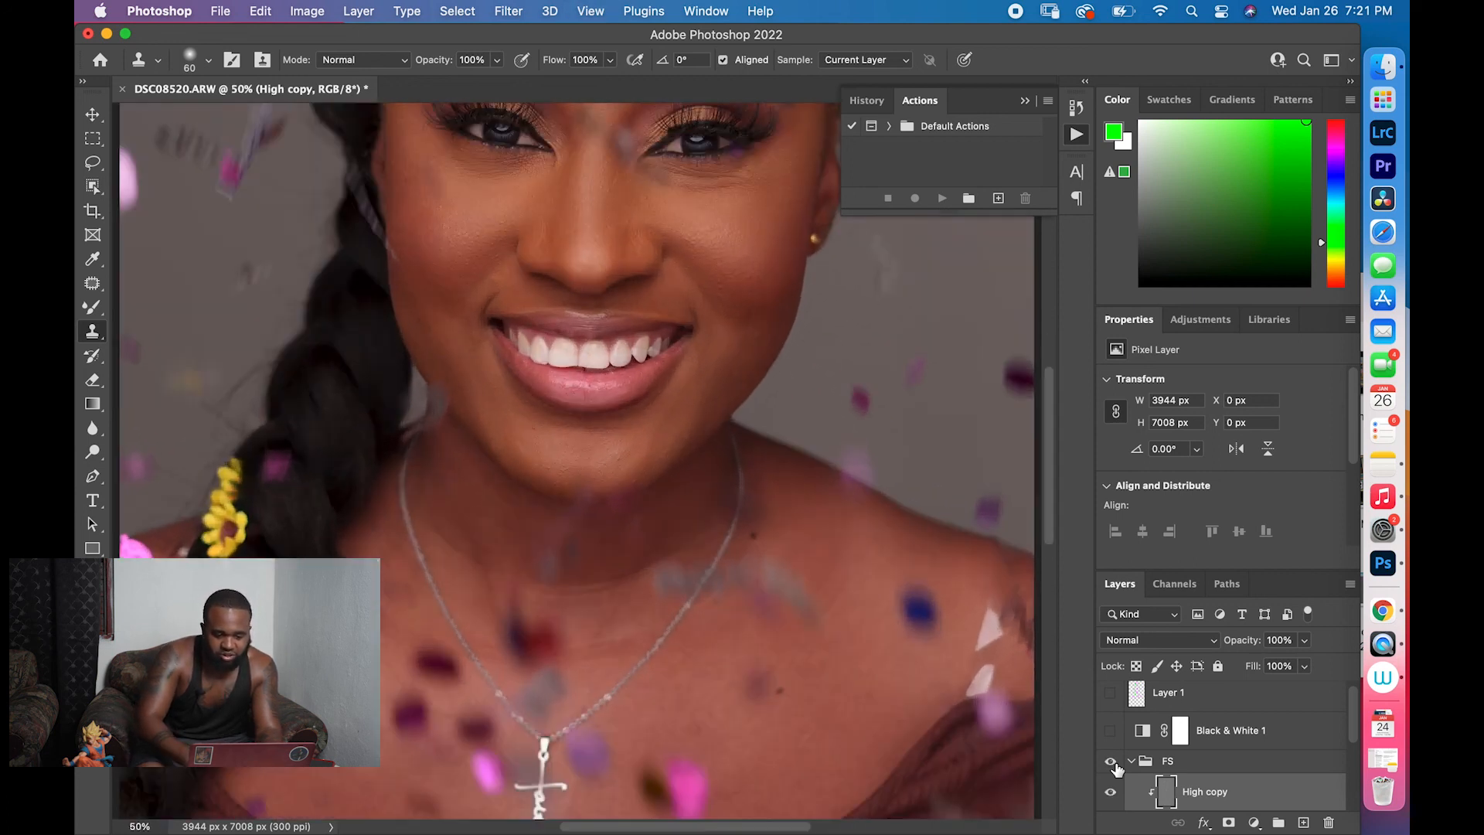
{"action": "scroll", "coordinate": [763, 585], "scroll_direction": "up", "scroll_amount": 10}
{"action": "scroll", "coordinate": [762, 585], "scroll_direction": "down", "scroll_amount": 4}
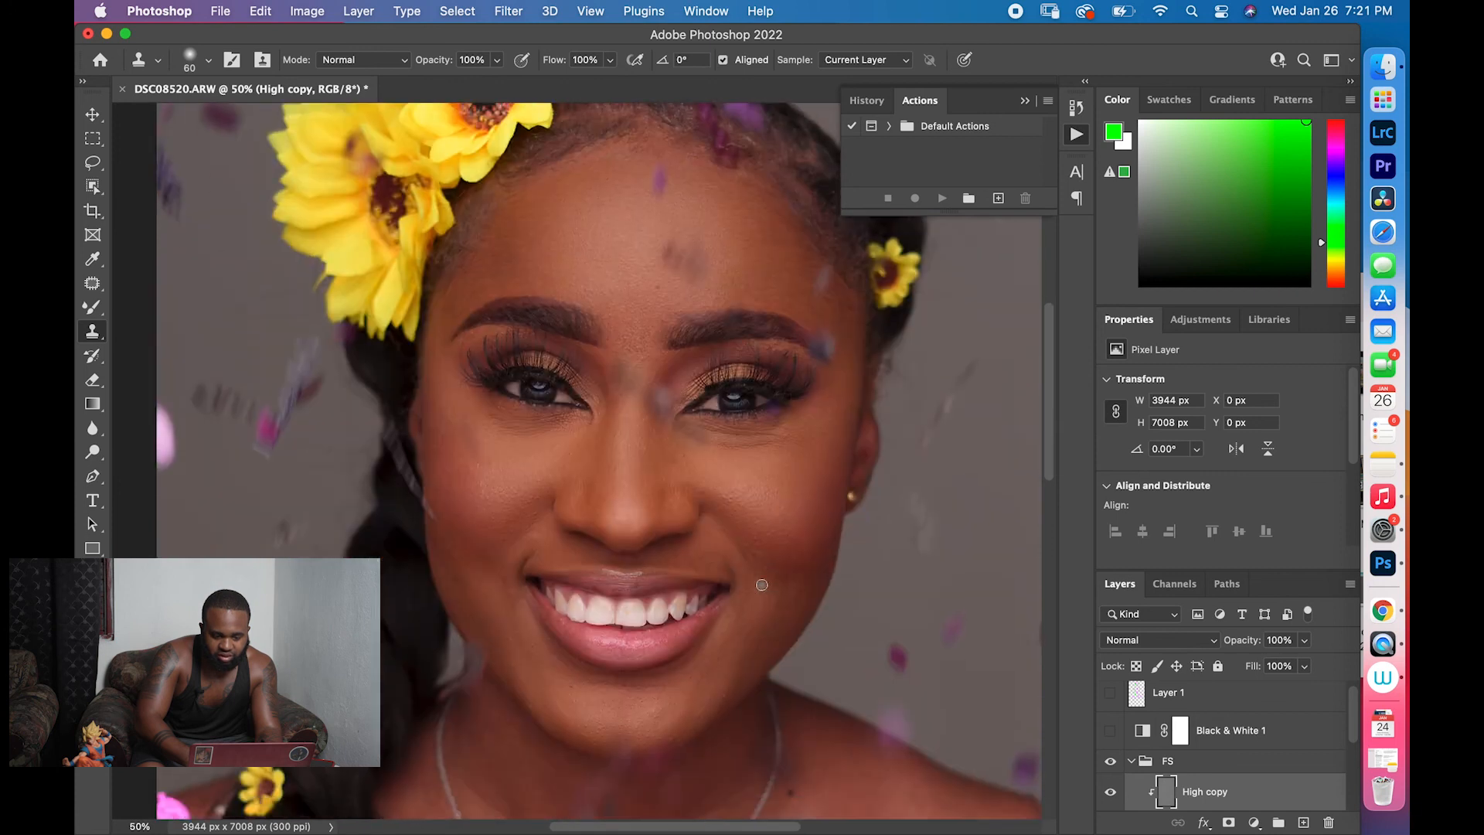
{"action": "scroll", "coordinate": [762, 584], "scroll_direction": "down", "scroll_amount": 3}
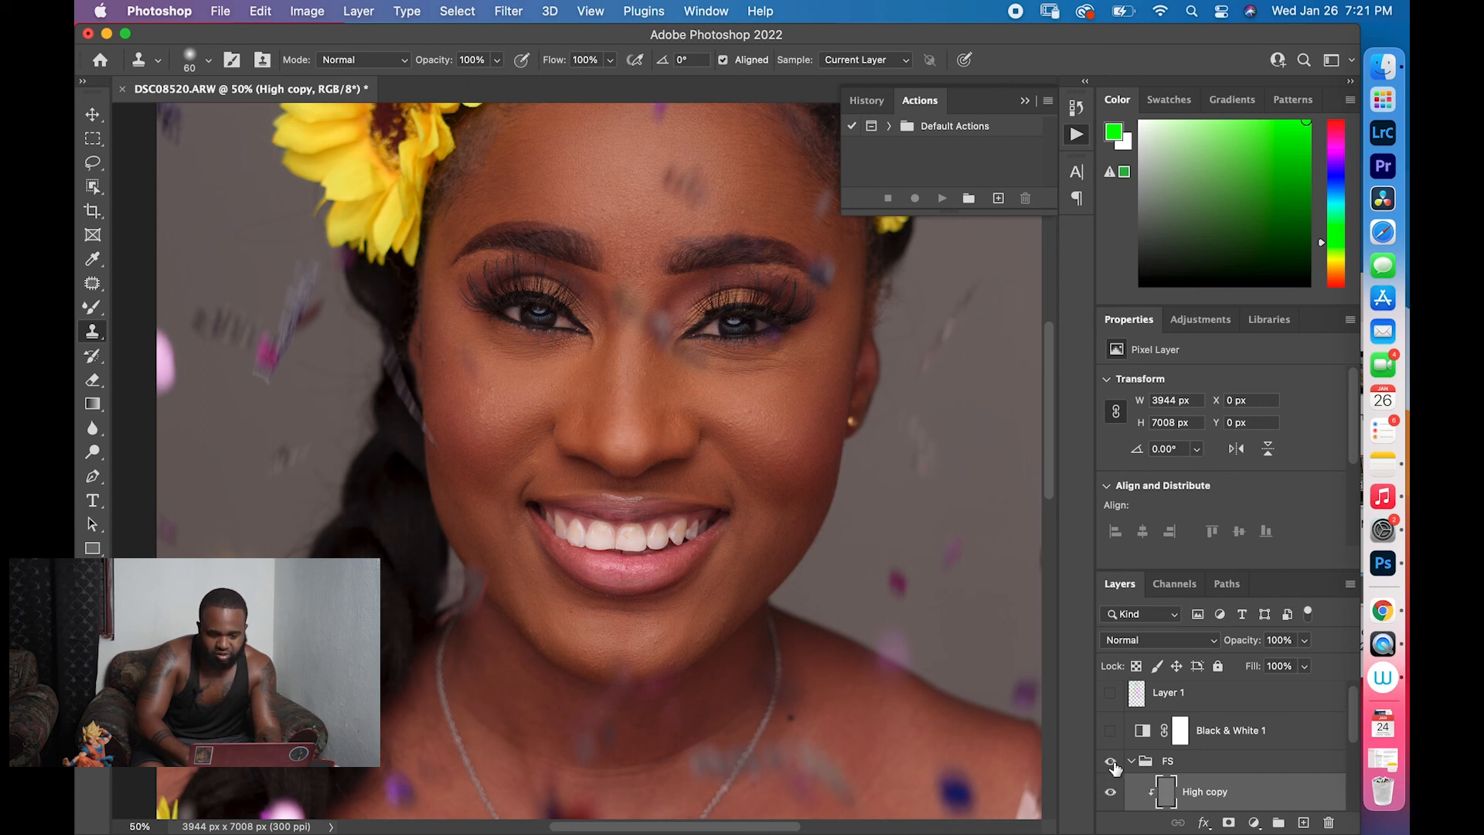
{"action": "key", "text": "super+minus"}
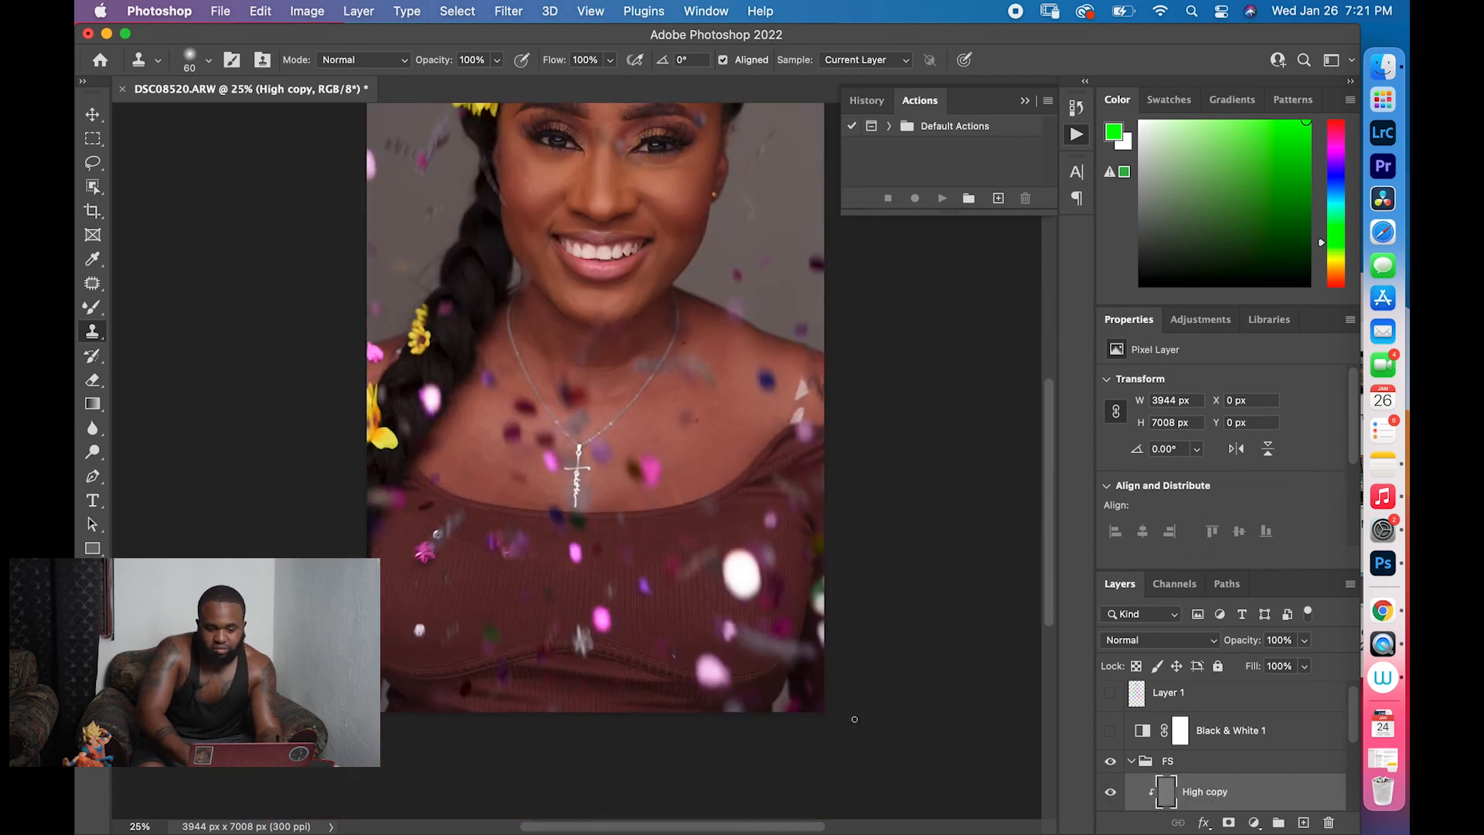
{"action": "scroll", "coordinate": [855, 719], "scroll_direction": "up", "scroll_amount": 5}
{"action": "scroll", "coordinate": [854, 719], "scroll_direction": "down", "scroll_amount": 2}
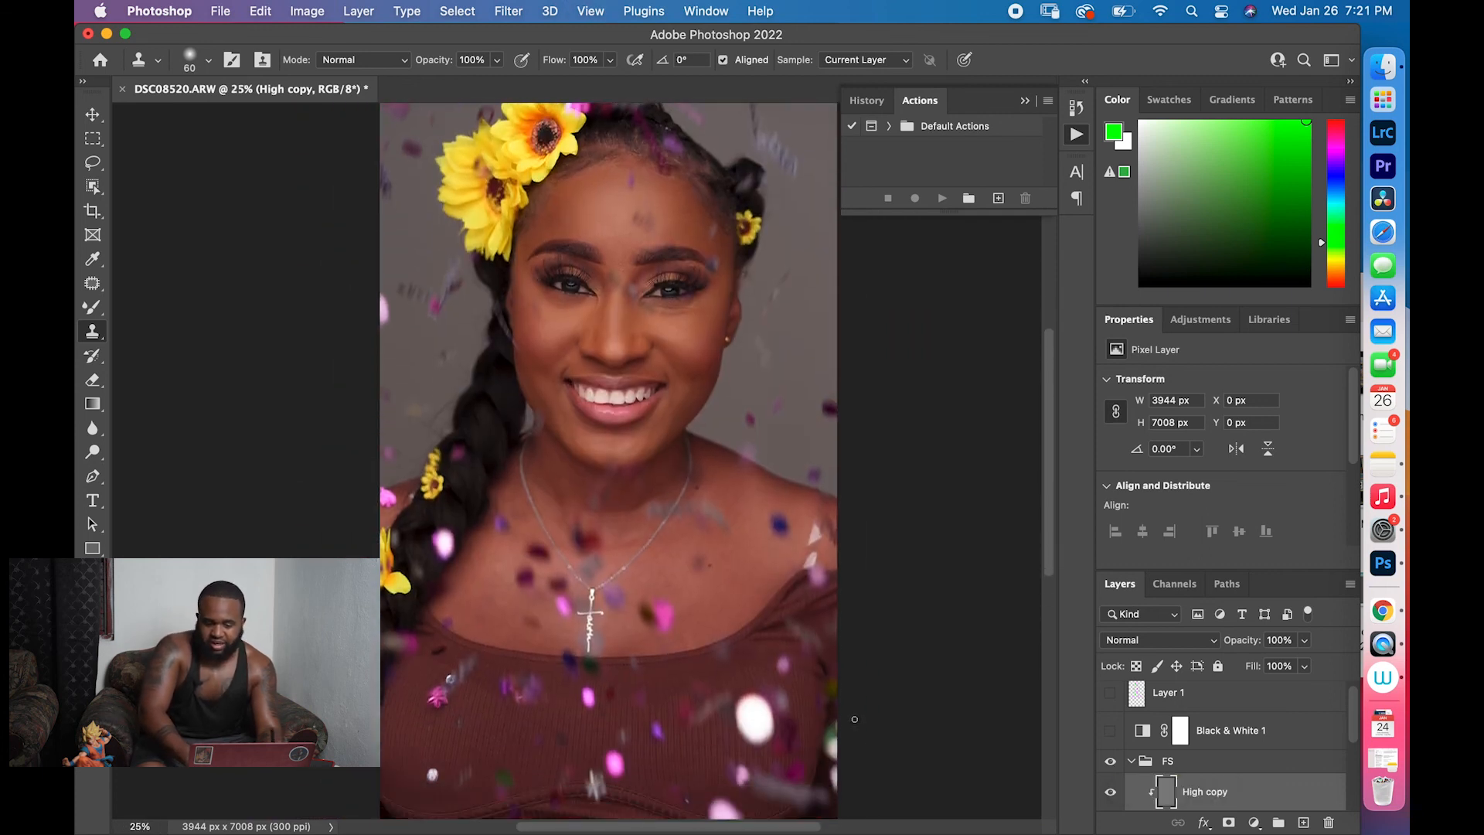